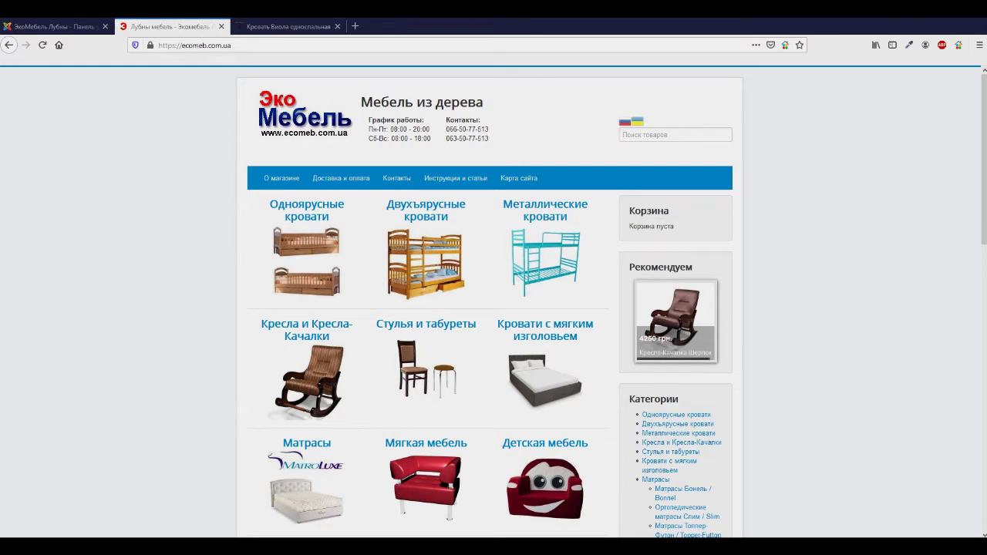
- Open the VirtueMart category list in the Joomla administration and mark the VirtueMart logo with a temporary red arrow
{"action": "left_click", "coordinate": [83, 26]}
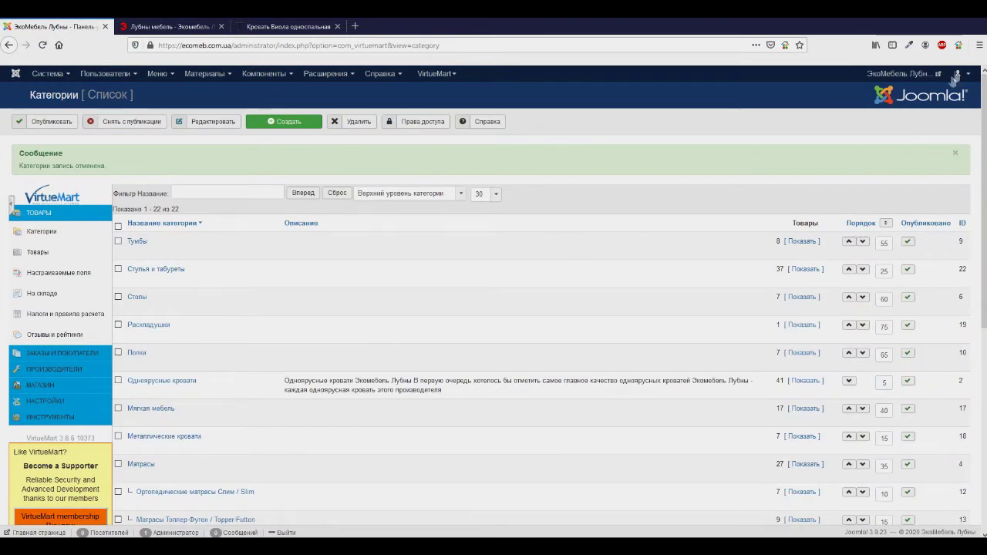
{"action": "left_click", "coordinate": [976, 17]}
{"action": "left_click_drag", "start_coordinate": [378, 373], "coordinate": [84, 205]}
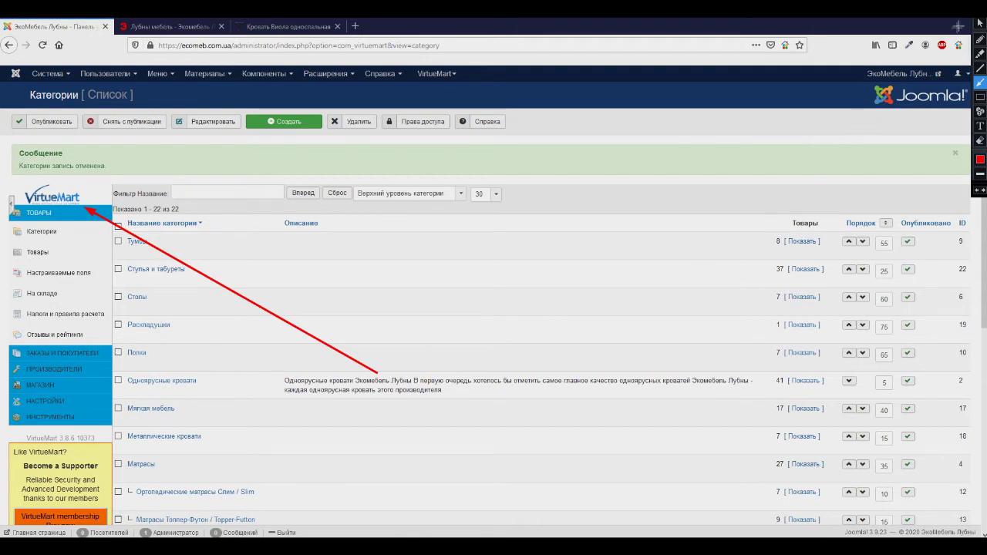
{"action": "left_click", "coordinate": [977, 17]}
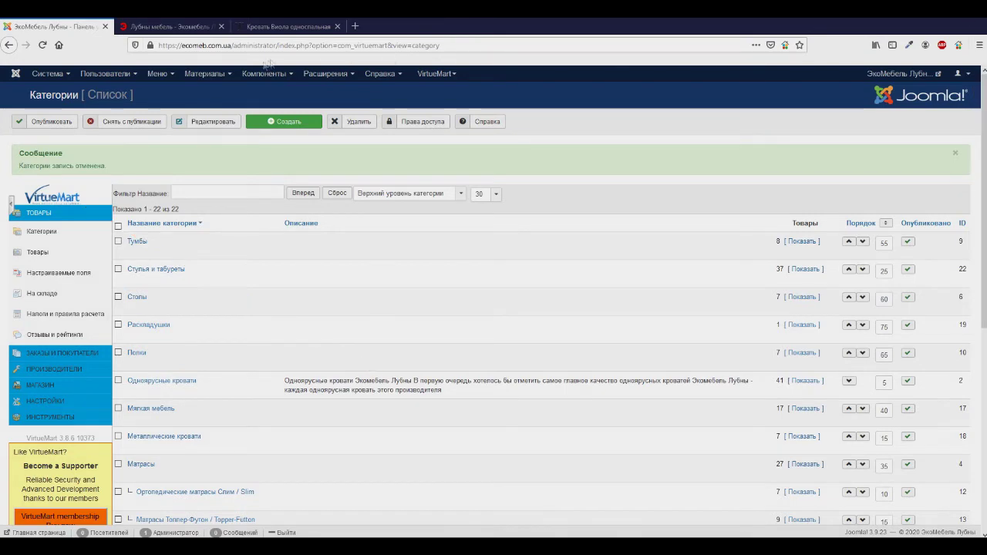
- In the storefront's Двухъярусные кровати category, open the Ника Mecano bunk bed and set its size to 900x1900 мм
{"action": "left_click", "coordinate": [189, 28]}
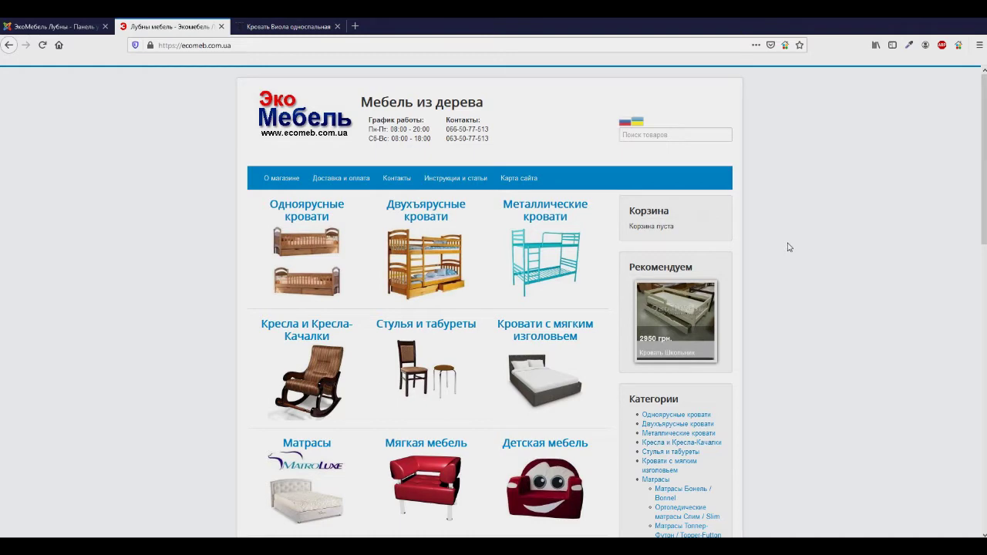
{"action": "left_click", "coordinate": [441, 256]}
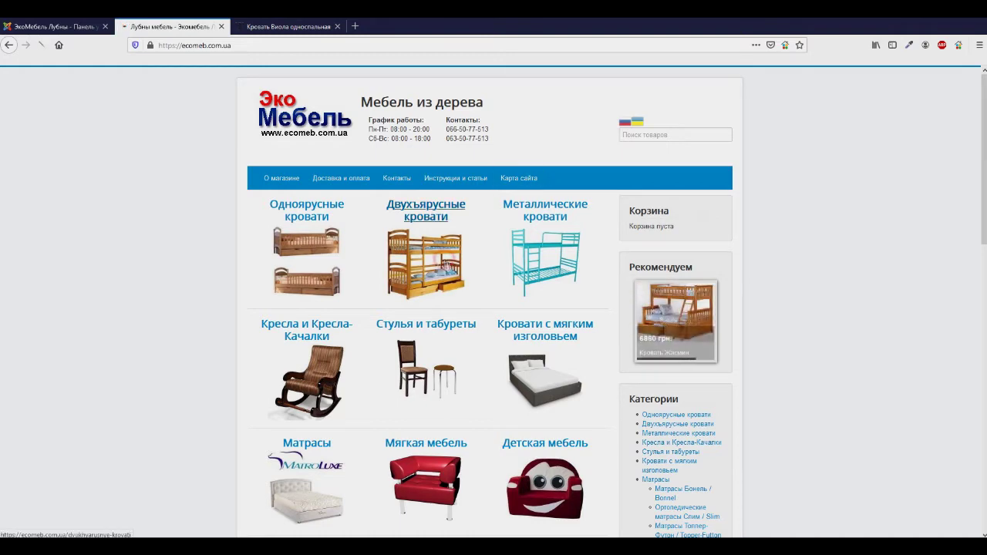
{"action": "left_click", "coordinate": [544, 295]}
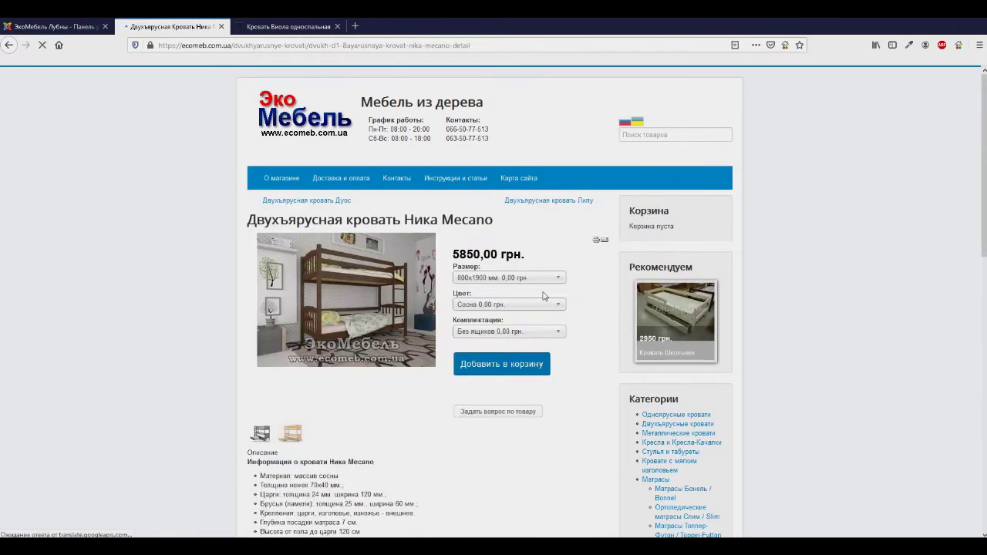
{"action": "left_click", "coordinate": [506, 279]}
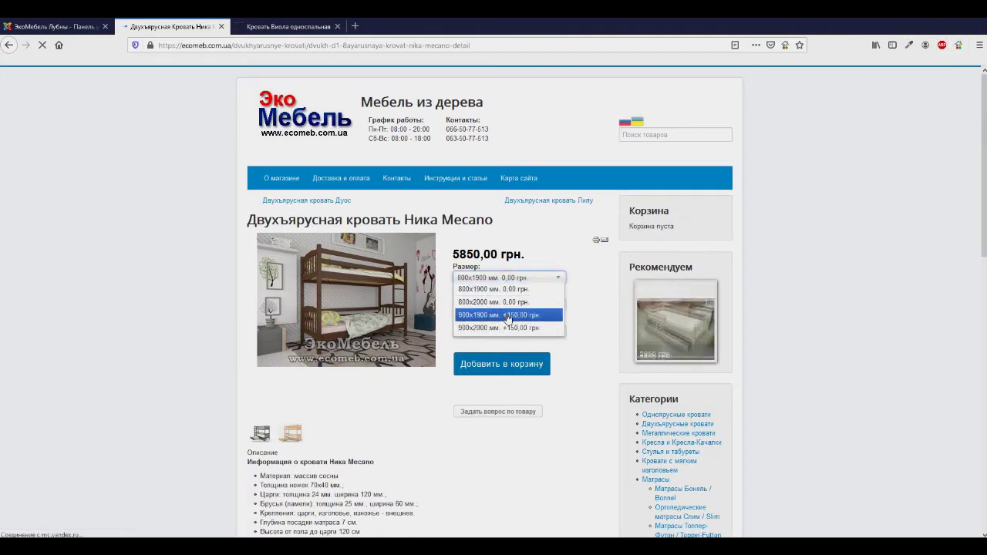
{"action": "left_click", "coordinate": [507, 316]}
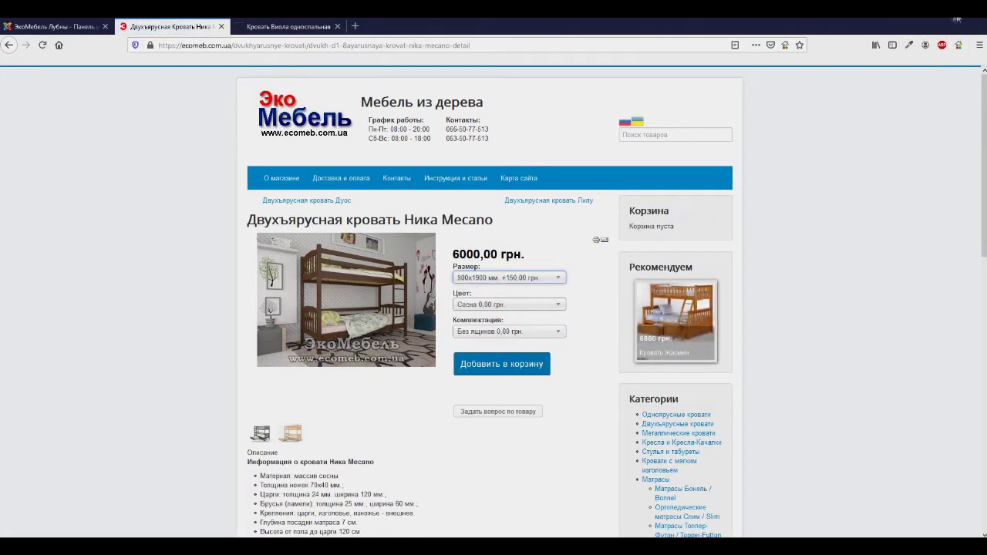
- Mark the bed's price and its Размер, Цвет and Комплектация options with red arrows, and clear the annotations
{"action": "left_click_drag", "start_coordinate": [598, 336], "coordinate": [506, 264]}
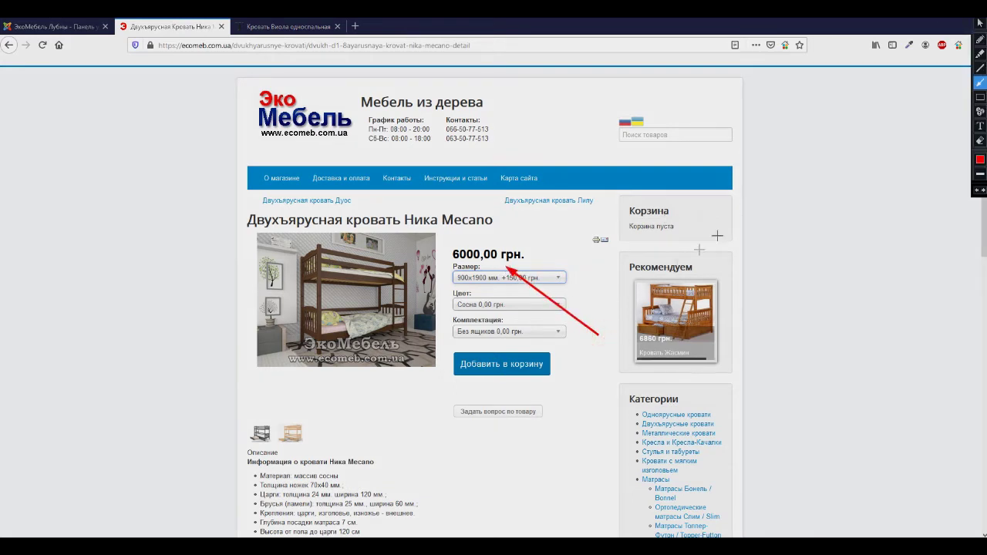
{"action": "left_click_drag", "start_coordinate": [422, 346], "coordinate": [455, 284]}
{"action": "left_click_drag", "start_coordinate": [426, 378], "coordinate": [448, 339]}
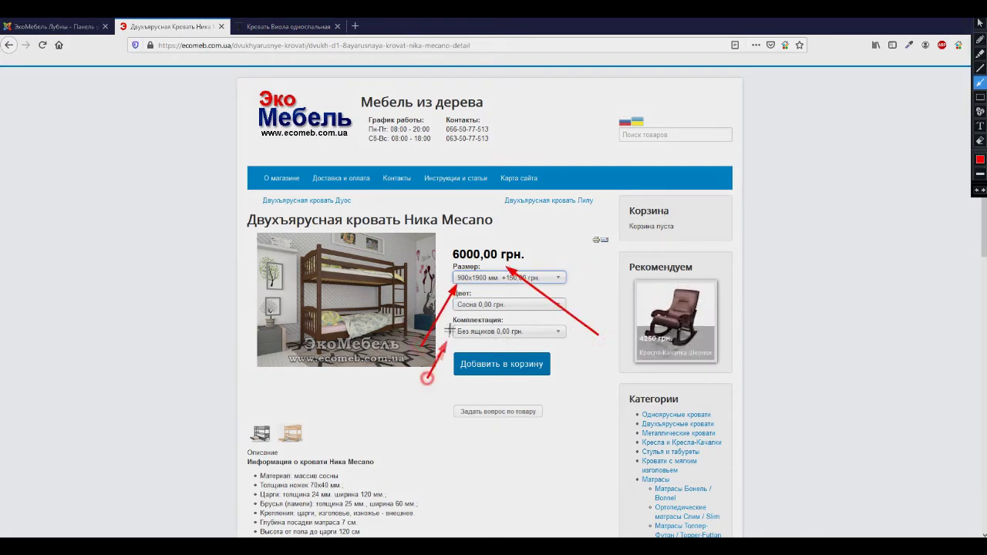
{"action": "left_click_drag", "start_coordinate": [573, 400], "coordinate": [528, 333]}
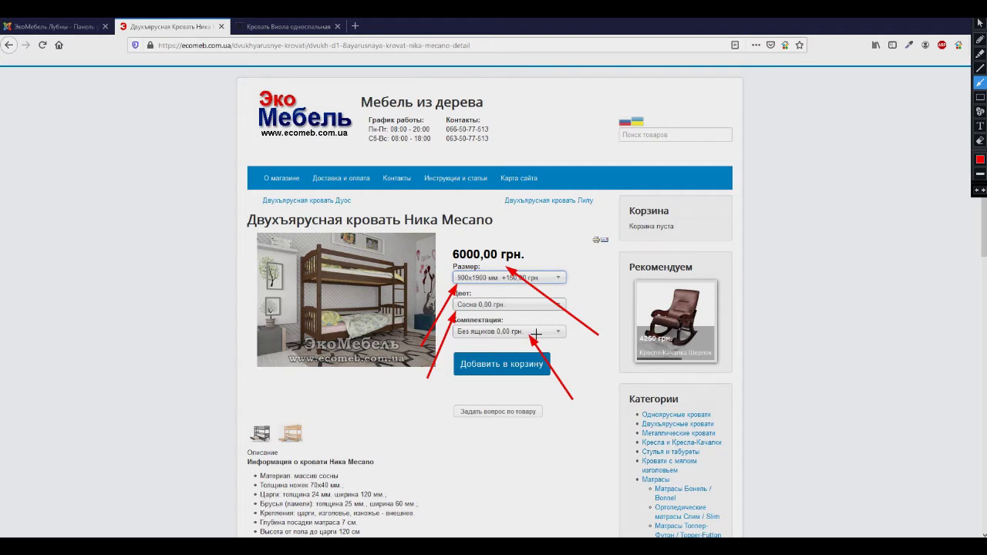
{"action": "left_click", "coordinate": [978, 21]}
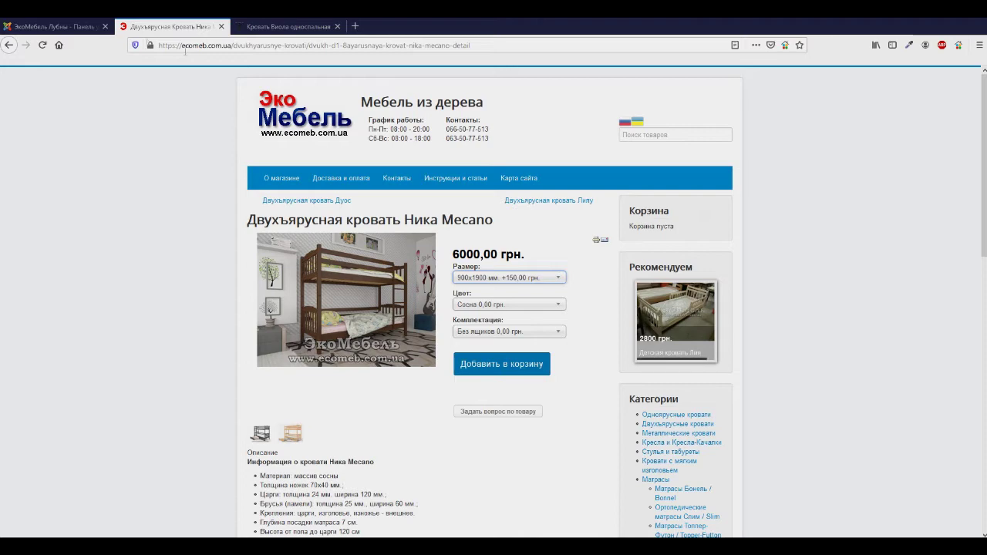
- Configure the Ника Mecano bed with Комплектация С ящиками, Цвет Белый and Размер 900x1900 мм to check the price recalculation
{"action": "left_click", "coordinate": [62, 28]}
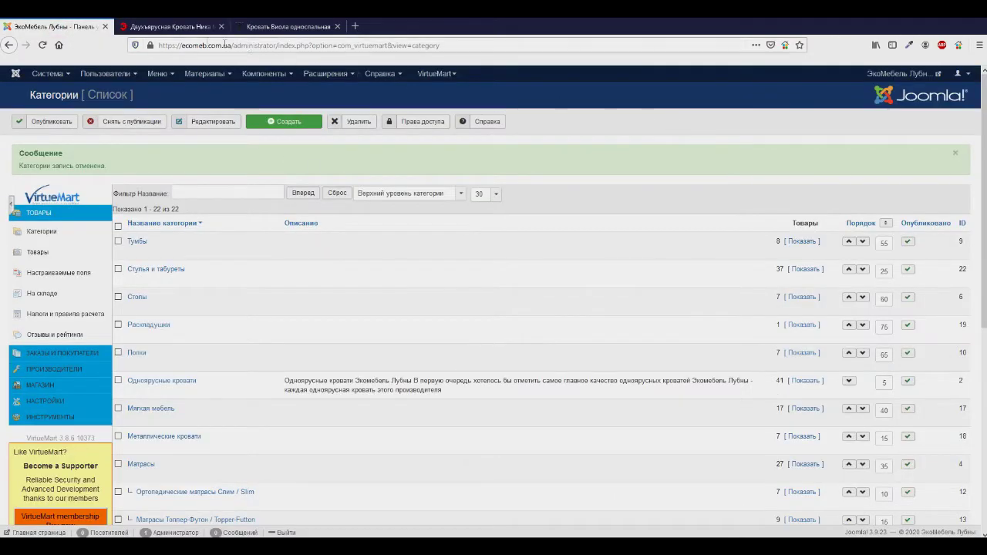
{"action": "left_click", "coordinate": [170, 26]}
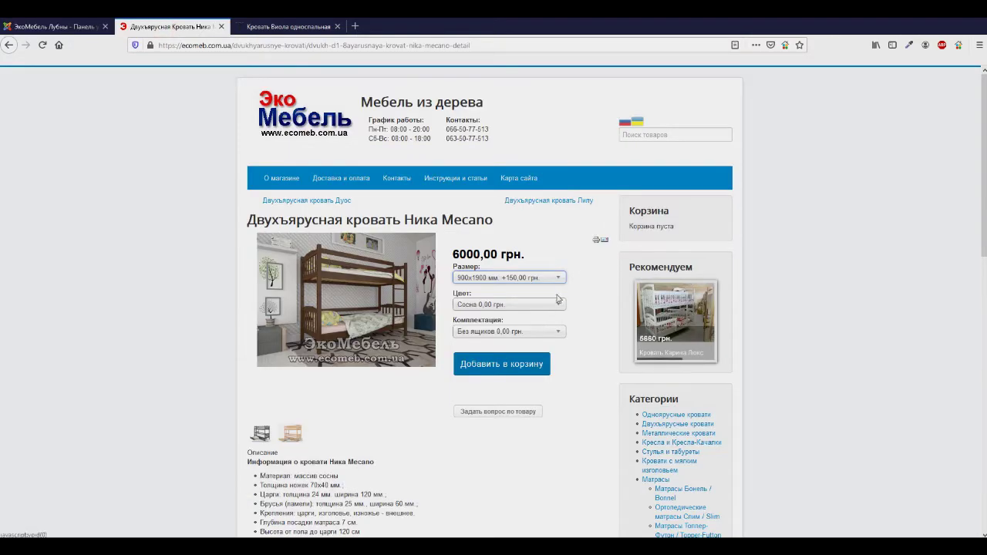
{"action": "left_click", "coordinate": [560, 331]}
{"action": "left_click", "coordinate": [546, 358]}
{"action": "left_click", "coordinate": [513, 304]}
{"action": "left_click", "coordinate": [485, 340]}
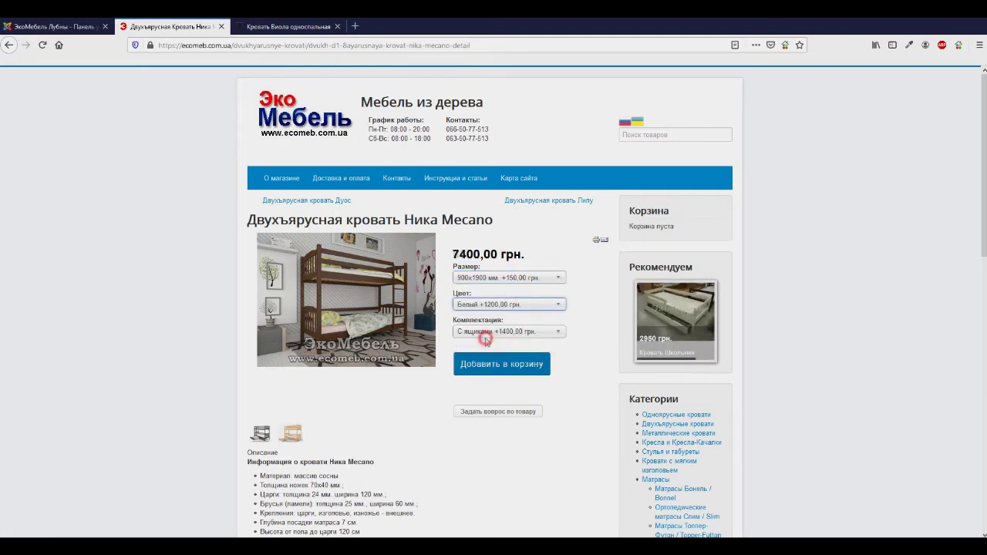
{"action": "left_click", "coordinate": [493, 278]}
{"action": "left_click", "coordinate": [490, 311]}
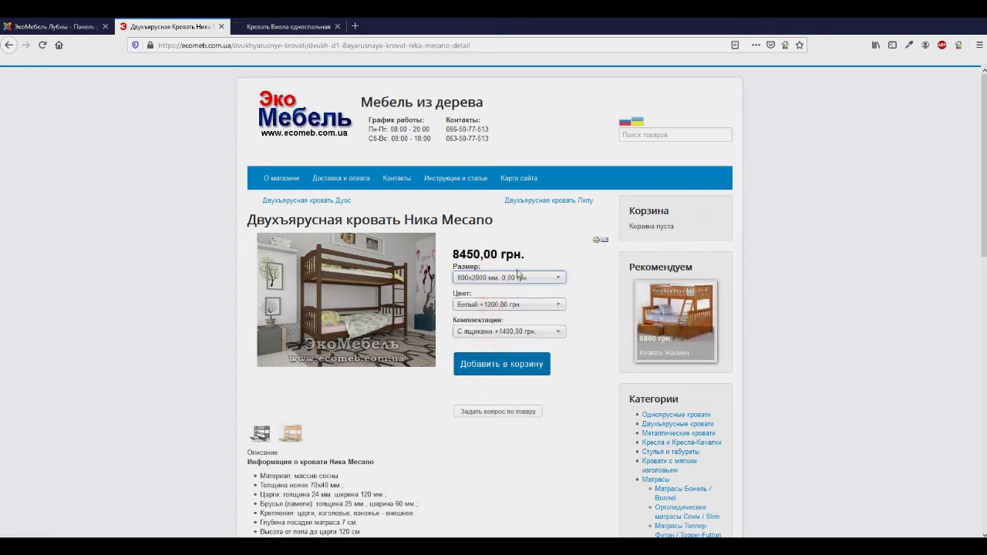
{"action": "left_click", "coordinate": [511, 279]}
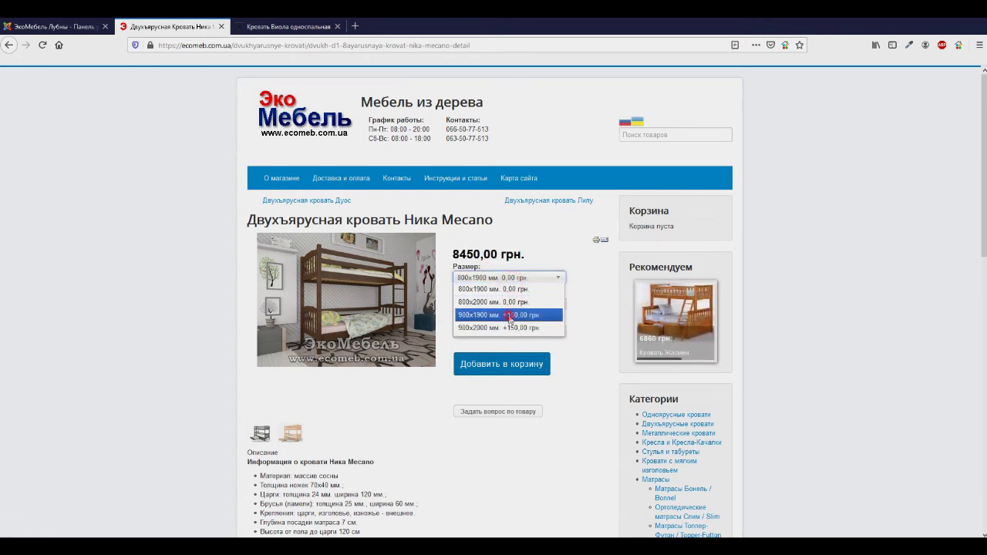
{"action": "left_click", "coordinate": [507, 314]}
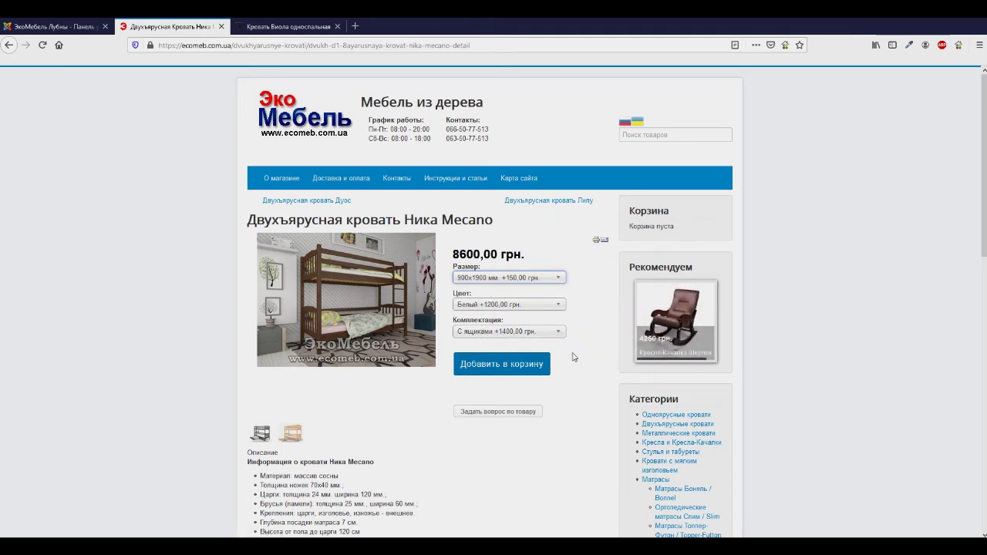
- Return the store to its home page and select the title Кровать Виола односпальная on the tenero.com.ua product page
{"action": "left_click", "coordinate": [293, 115]}
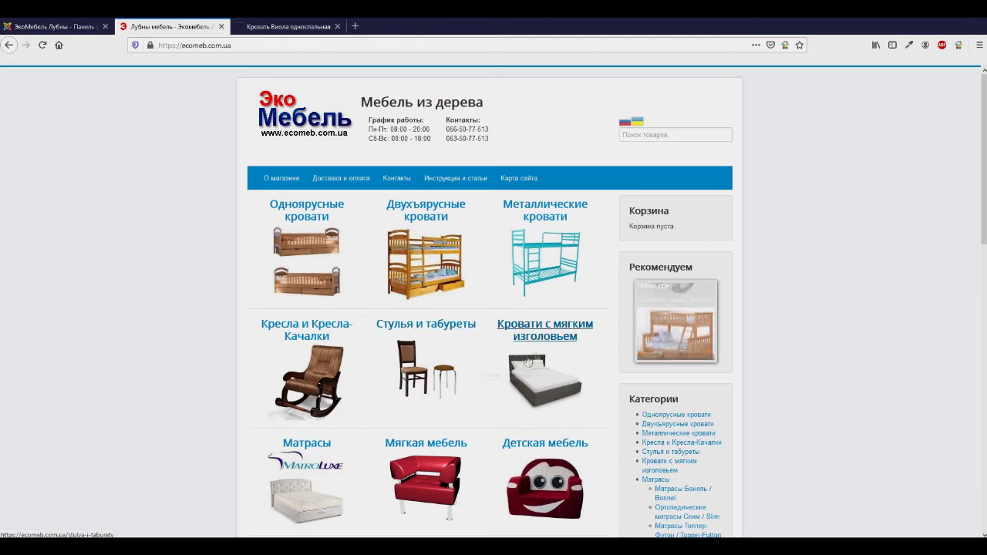
{"action": "left_click", "coordinate": [270, 26]}
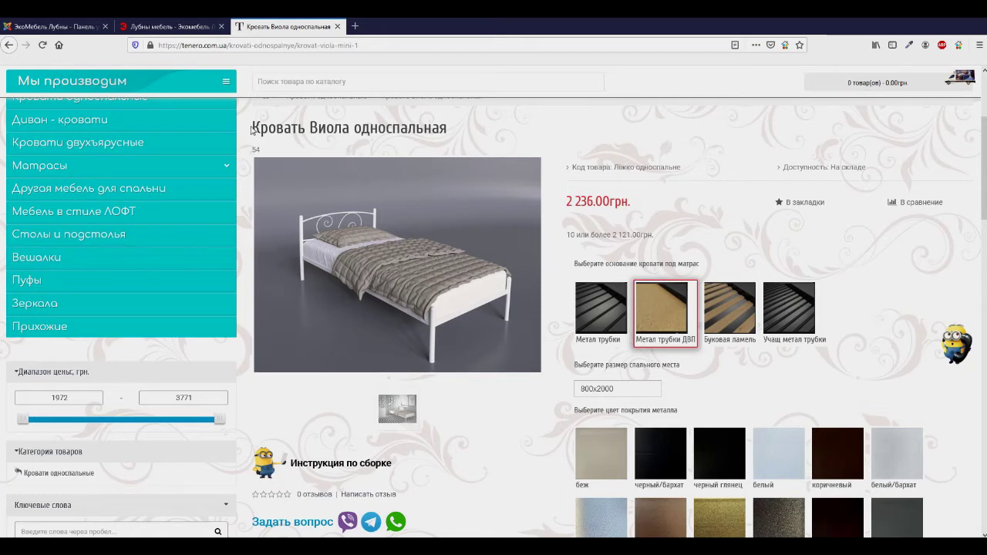
{"action": "left_click_drag", "start_coordinate": [252, 126], "coordinate": [453, 127]}
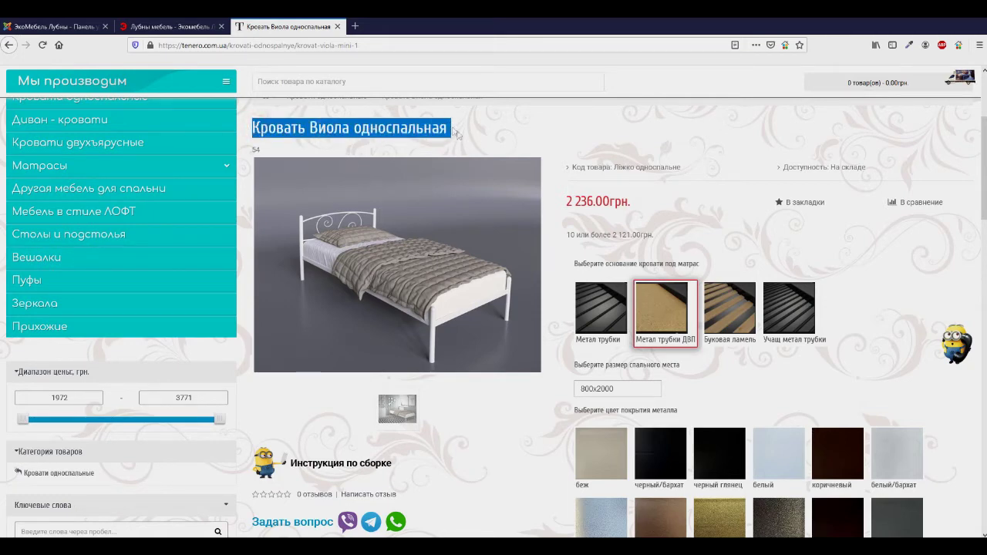
- Open the store's Металлические кровати category and highlight its heading briefly
{"action": "left_click", "coordinate": [166, 26]}
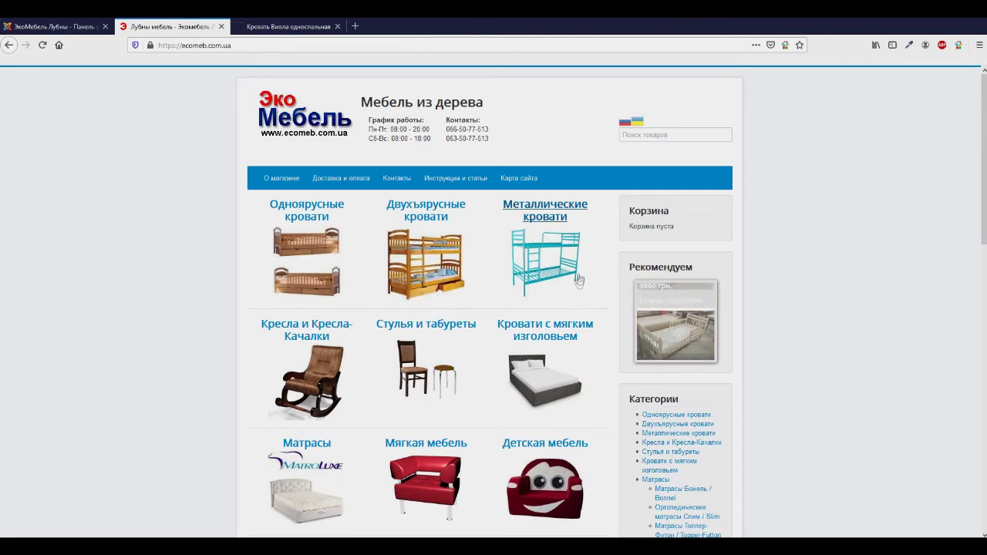
{"action": "left_click", "coordinate": [567, 250]}
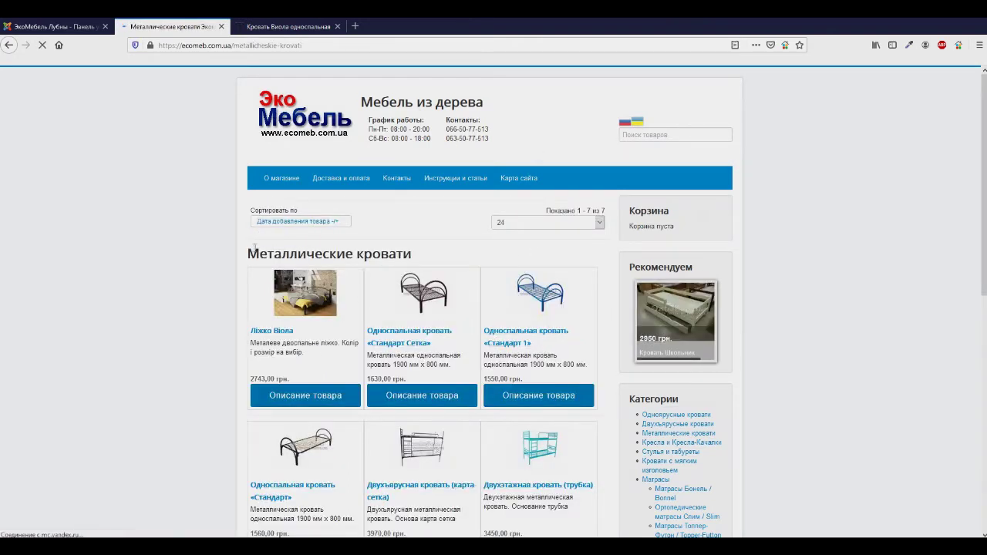
{"action": "left_click_drag", "start_coordinate": [248, 247], "coordinate": [412, 254]}
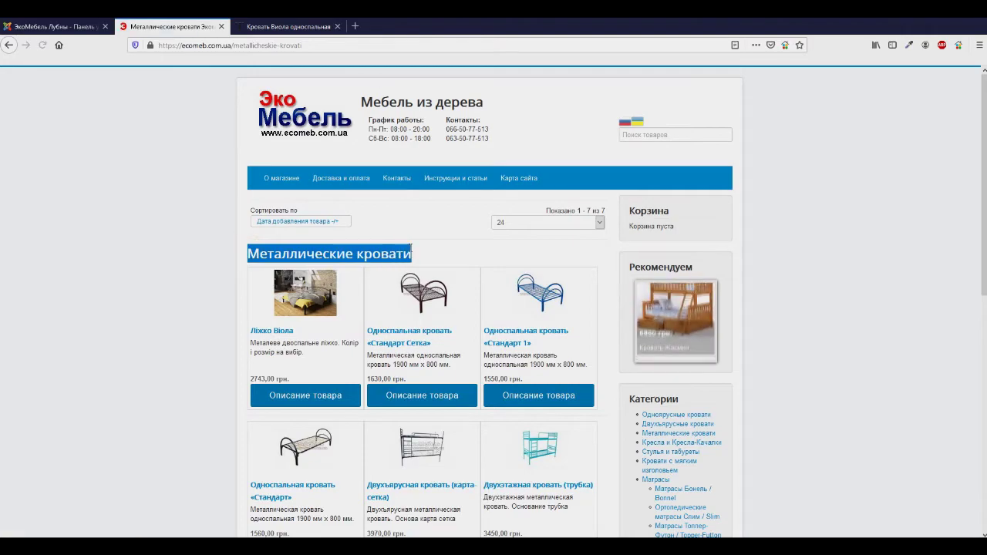
{"action": "left_click", "coordinate": [187, 293]}
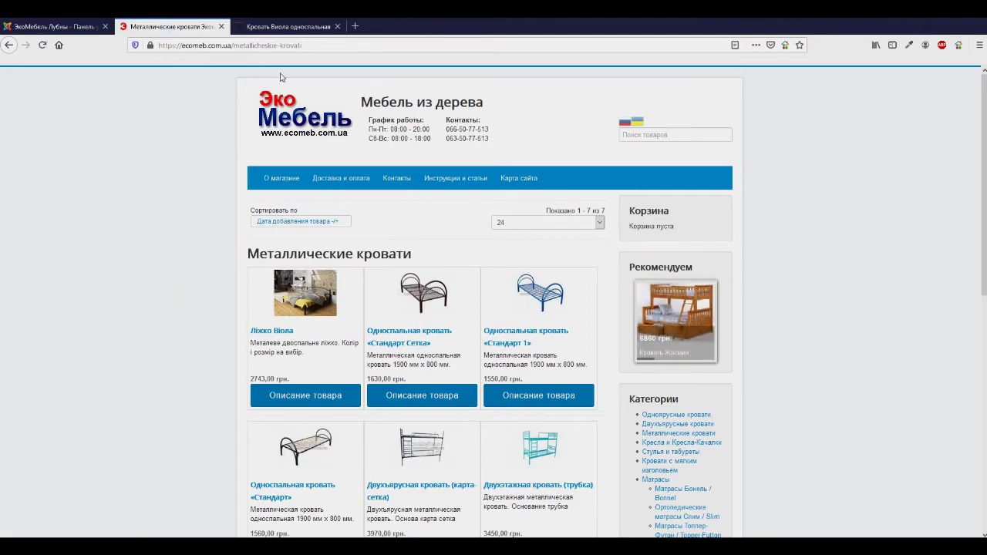
- Review the Виола bed page on tenero.com.ua and select its full description text
{"action": "left_click", "coordinate": [290, 27]}
{"action": "scroll", "coordinate": [470, 346], "scroll_direction": "down", "scroll_amount": 7}
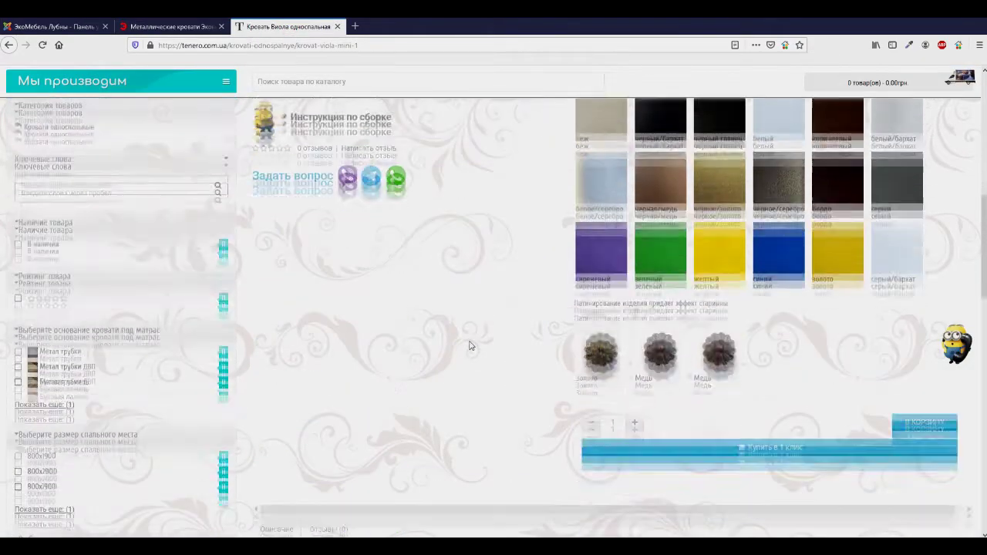
{"action": "scroll", "coordinate": [470, 345], "scroll_direction": "down", "scroll_amount": 3}
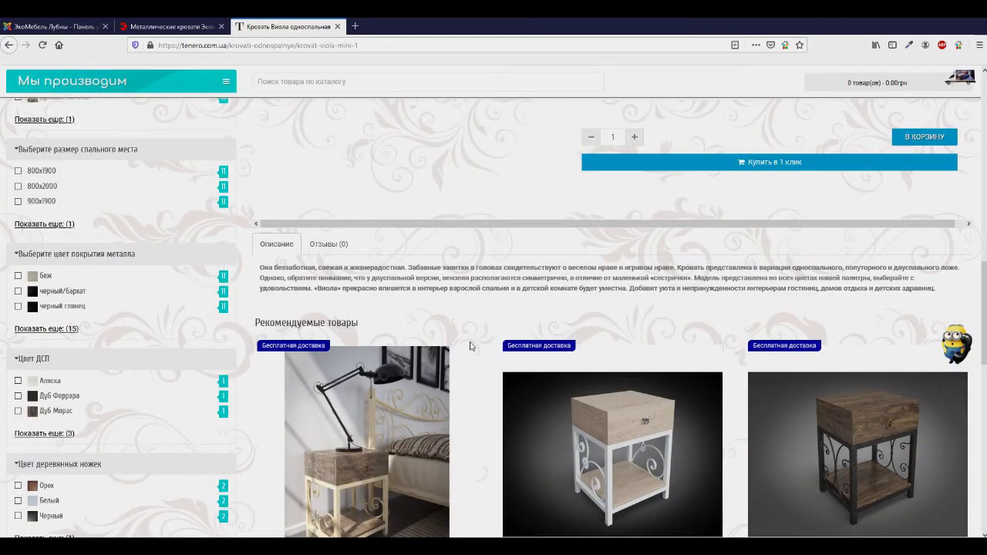
{"action": "scroll", "coordinate": [470, 346], "scroll_direction": "up", "scroll_amount": 10}
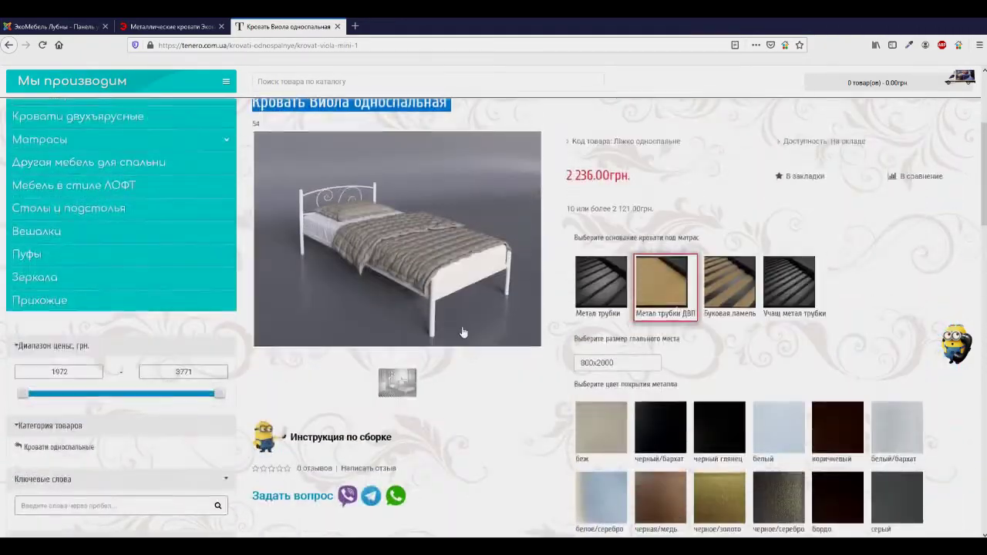
{"action": "scroll", "coordinate": [463, 332], "scroll_direction": "down", "scroll_amount": 8}
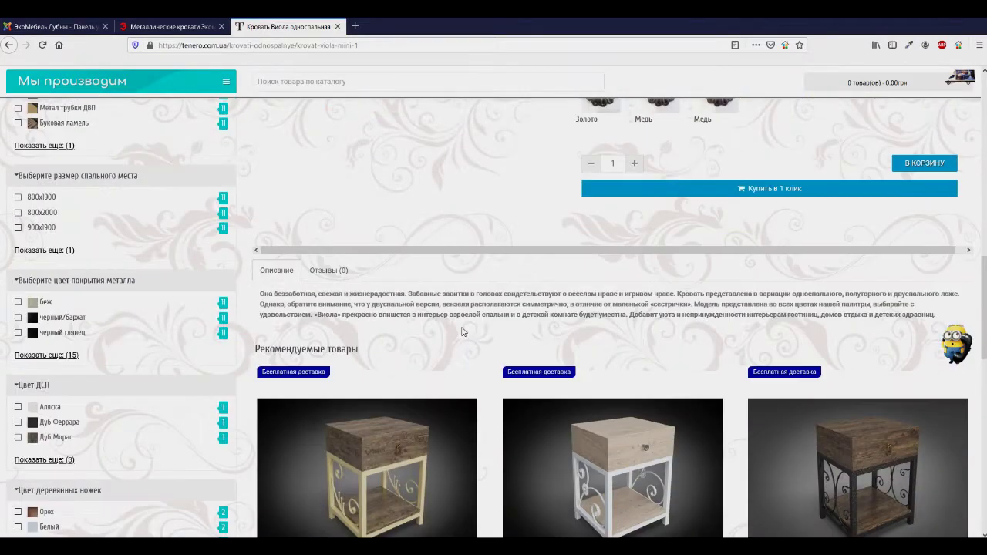
{"action": "scroll", "coordinate": [463, 331], "scroll_direction": "down", "scroll_amount": 2}
{"action": "left_click_drag", "start_coordinate": [260, 215], "coordinate": [940, 236]}
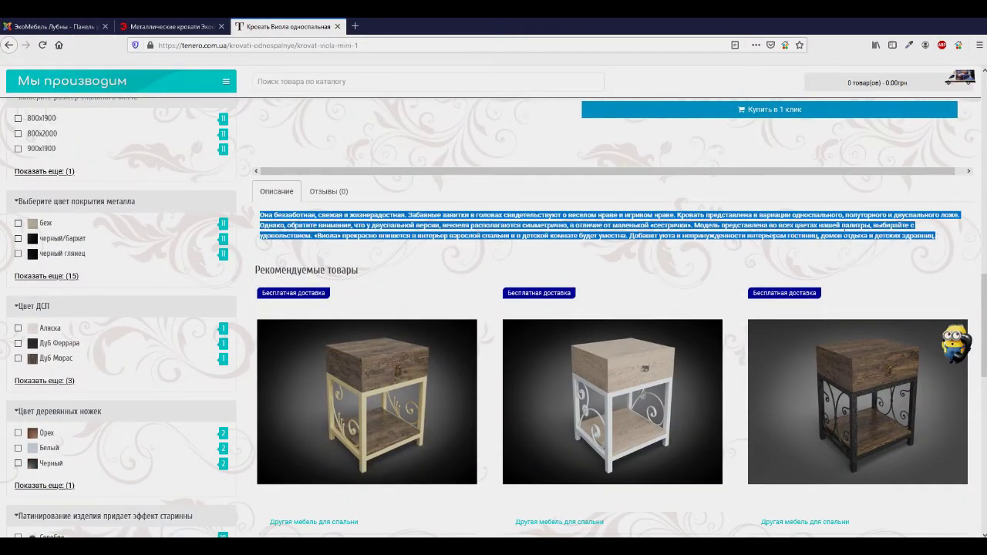
- Examine the Виола bed's price, mattress base, size, metal colour and patina options on the supplier page
{"action": "scroll", "coordinate": [463, 339], "scroll_direction": "down", "scroll_amount": 4}
{"action": "scroll", "coordinate": [475, 357], "scroll_direction": "down", "scroll_amount": 4}
{"action": "scroll", "coordinate": [474, 357], "scroll_direction": "up", "scroll_amount": 8}
{"action": "scroll", "coordinate": [475, 357], "scroll_direction": "up", "scroll_amount": 10}
{"action": "scroll", "coordinate": [535, 353], "scroll_direction": "up", "scroll_amount": 2}
{"action": "scroll", "coordinate": [594, 293], "scroll_direction": "down", "scroll_amount": 2}
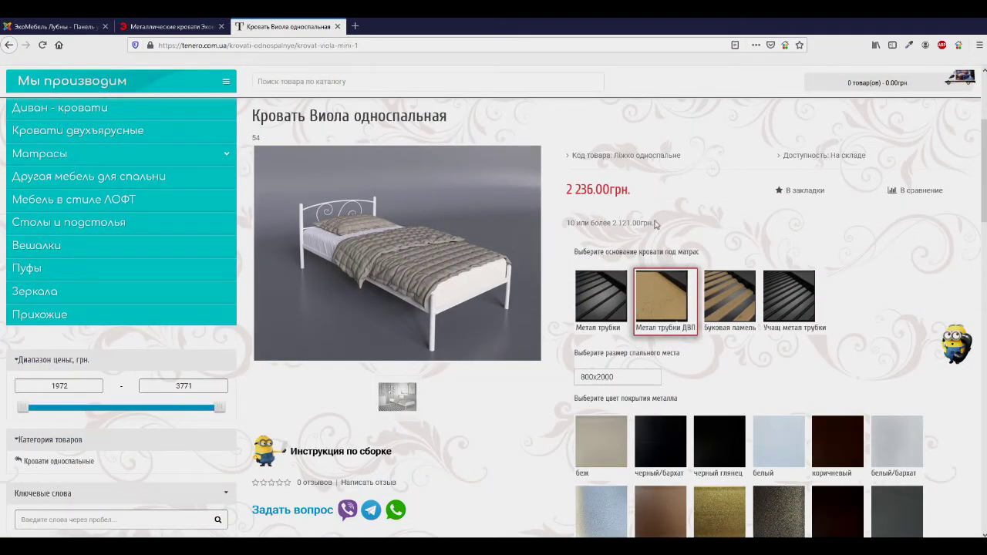
{"action": "scroll", "coordinate": [654, 222], "scroll_direction": "down", "scroll_amount": 10}
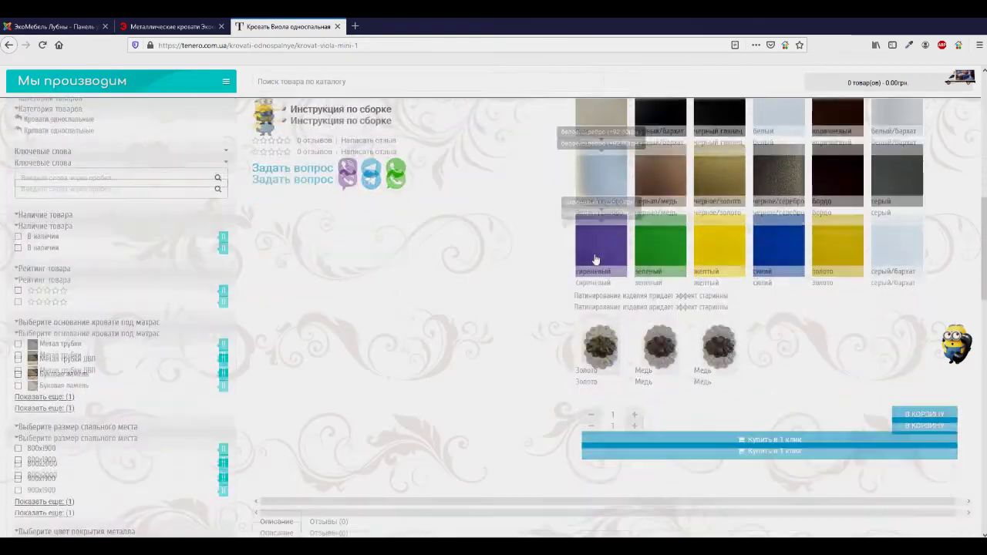
{"action": "scroll", "coordinate": [464, 318], "scroll_direction": "up", "scroll_amount": 10}
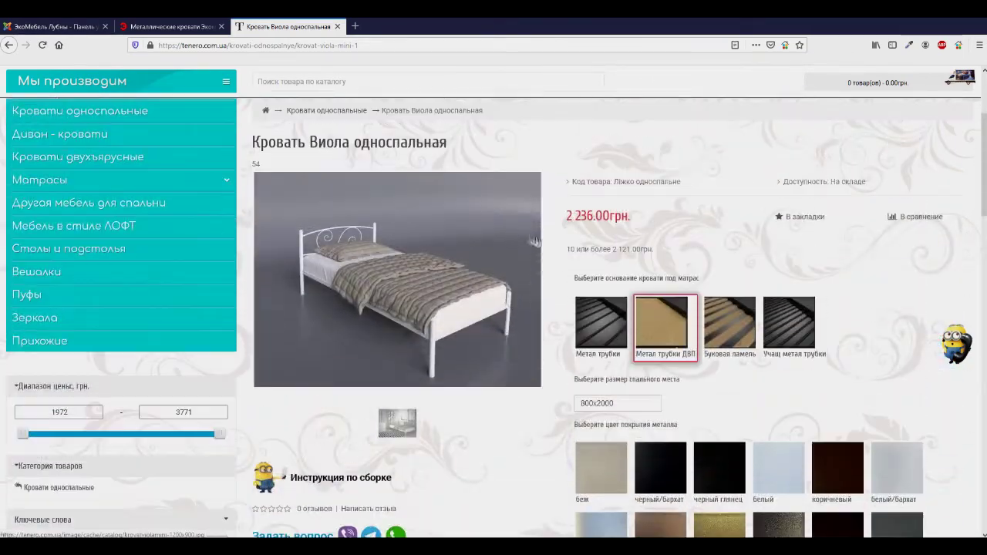
- Enlarge the main Виола bed photo, save it to drive D as krovatviolamini-1200x900.jpg, and close the enlarged view
{"action": "left_click", "coordinate": [412, 278]}
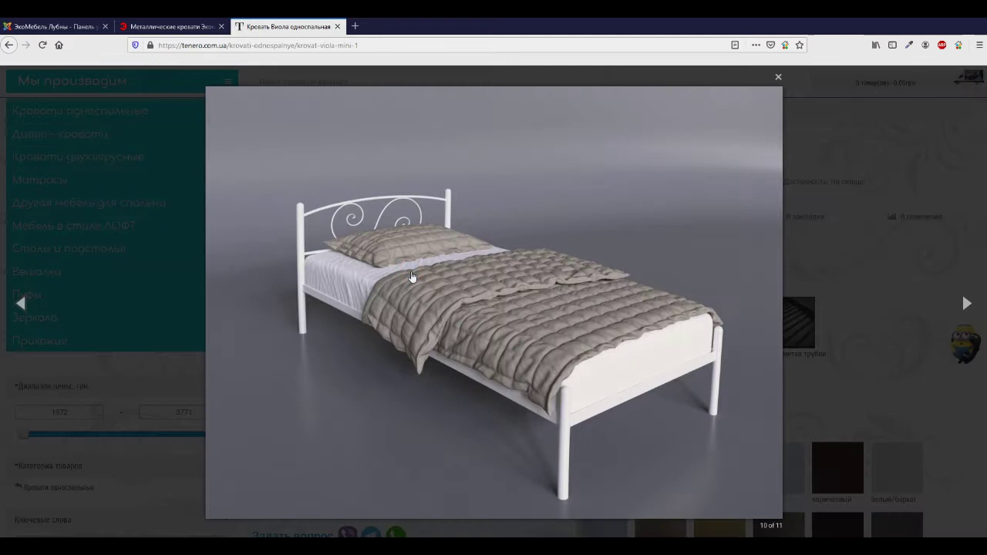
{"action": "right_click", "coordinate": [448, 220]}
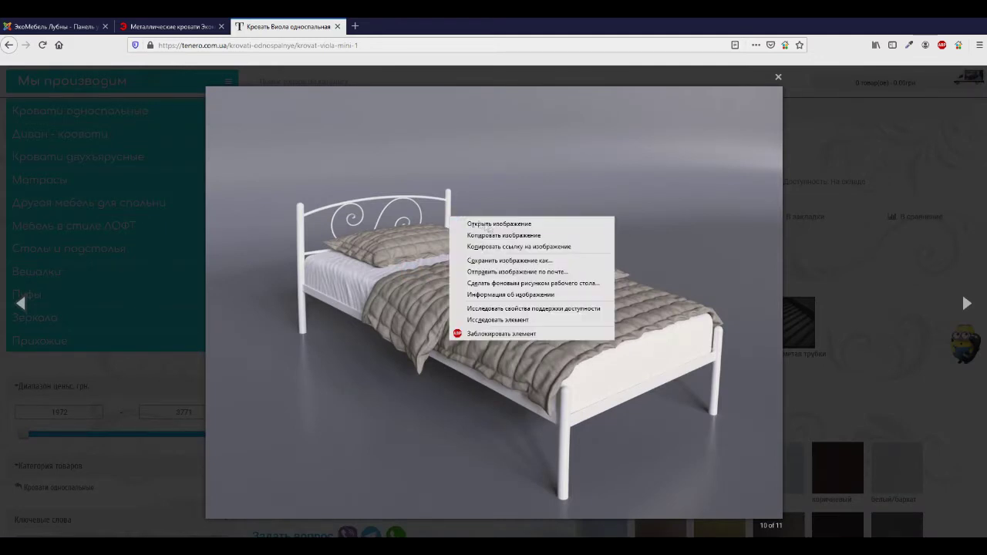
{"action": "left_click", "coordinate": [499, 261]}
{"action": "left_click", "coordinate": [338, 248]}
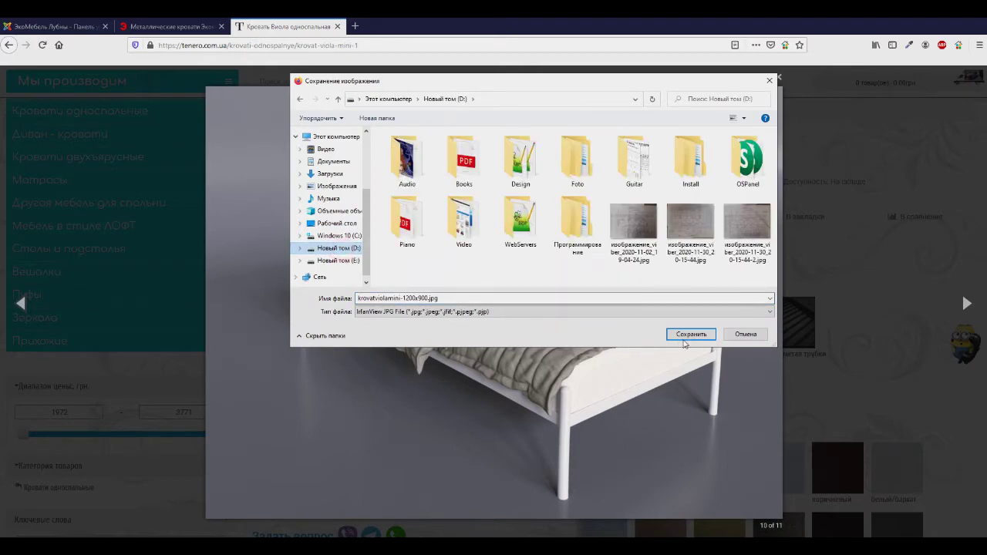
{"action": "left_click", "coordinate": [687, 337]}
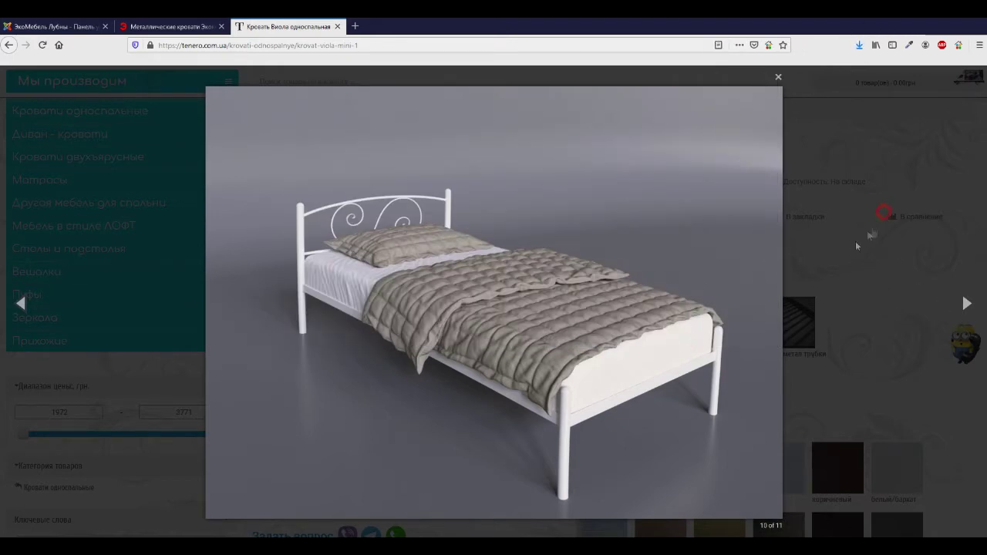
{"action": "left_click", "coordinate": [884, 212]}
- Open the downloaded bed photo in IrfanView and resize it proportionally to a width of 800 pixels
{"action": "left_click", "coordinate": [860, 45]}
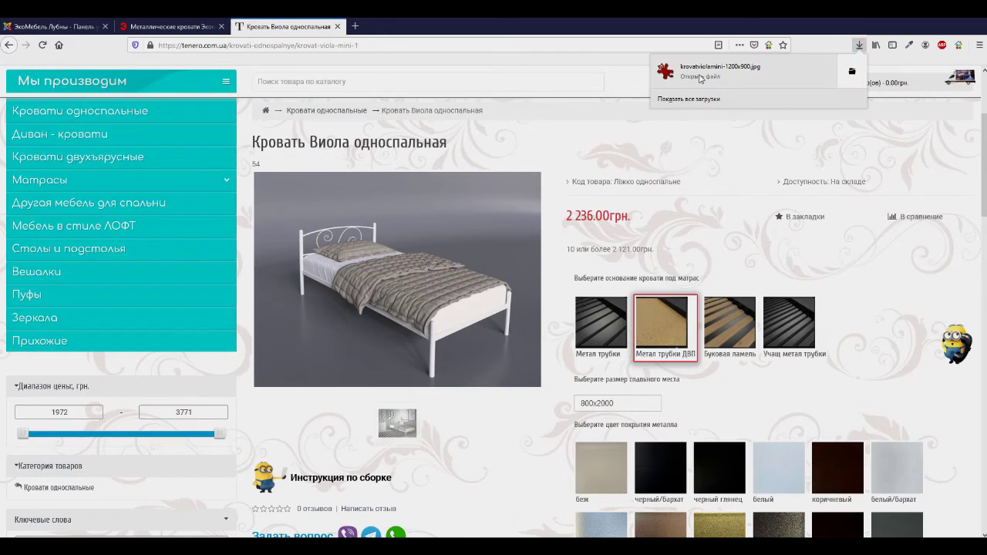
{"action": "left_click", "coordinate": [532, 147]}
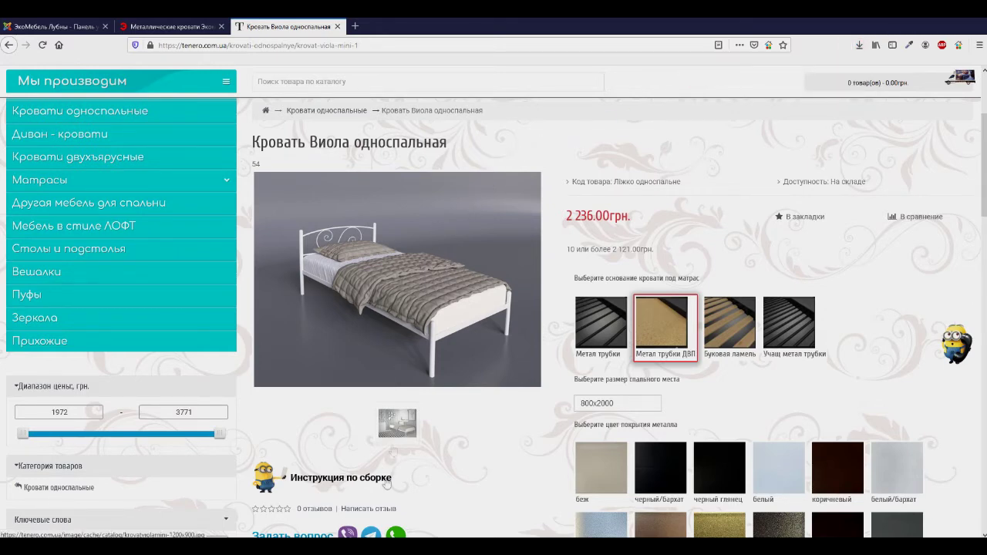
{"action": "key", "text": "alt+Tab"}
{"action": "key", "text": "ctrl+r"}
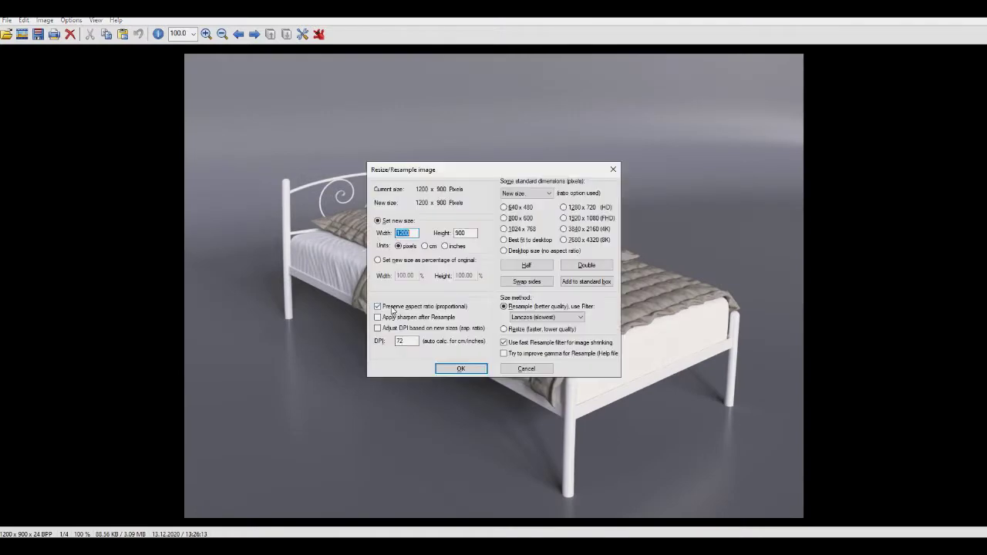
{"action": "type", "text": "800"}
{"action": "left_click", "coordinate": [460, 371]}
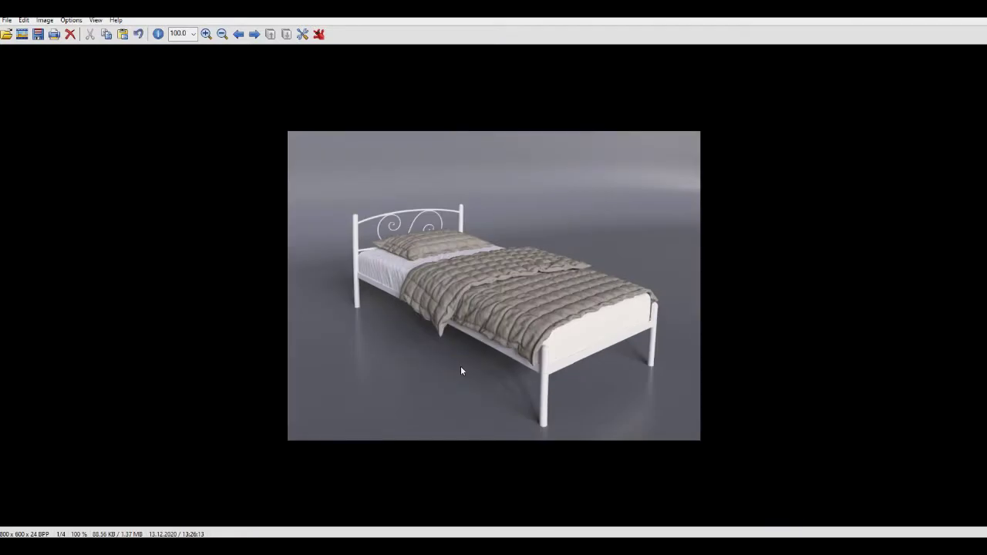
- Save the resized photo to drive D as a JPG named krovatviolamini-13122020
{"action": "key", "text": "ctrl+s"}
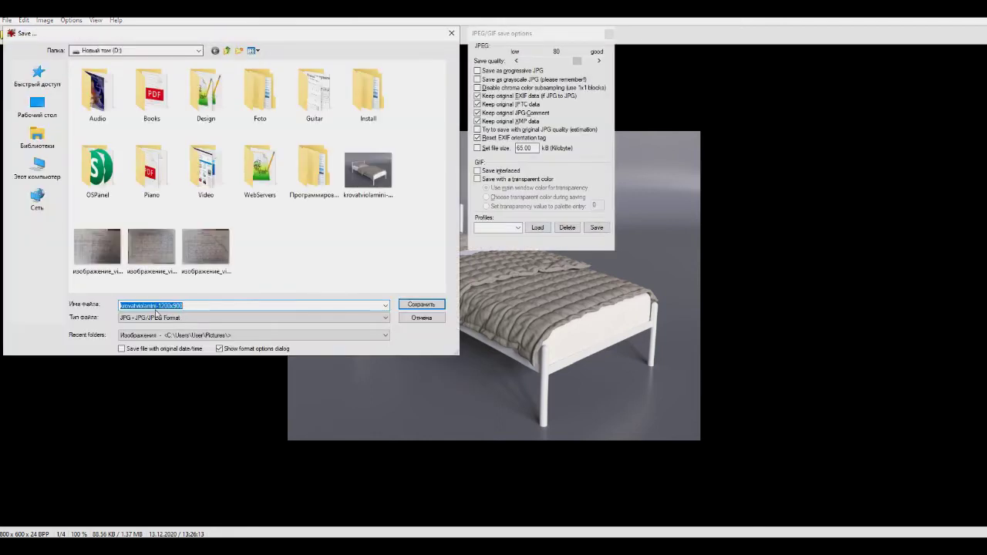
{"action": "left_click", "coordinate": [162, 306]}
{"action": "left_click", "coordinate": [168, 306]}
{"action": "key", "text": "BackSpace"}
{"action": "key", "text": "BackSpace"}
{"action": "key", "text": "Delete"}
{"action": "key", "text": "Delete"}
{"action": "key", "text": "Delete"}
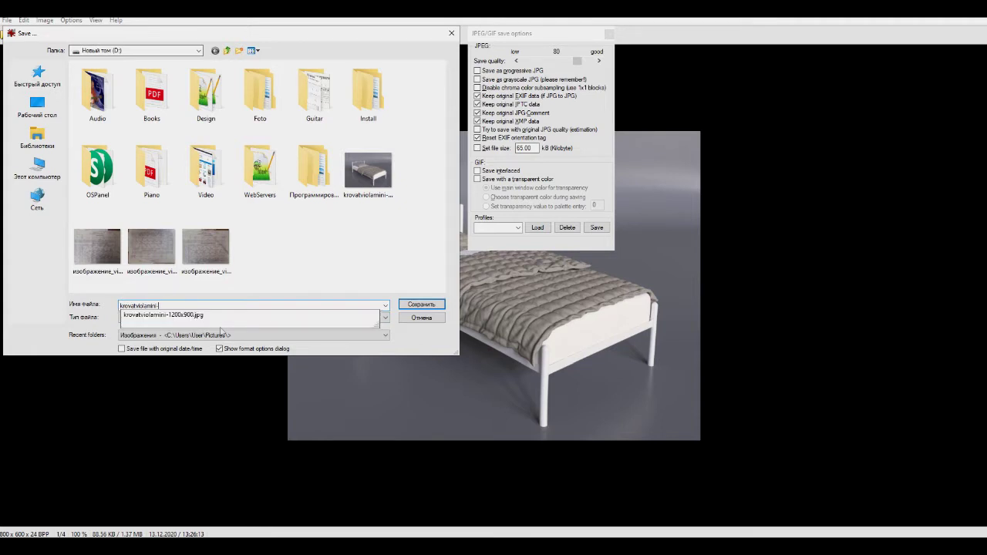
{"action": "type", "text": "13122020"}
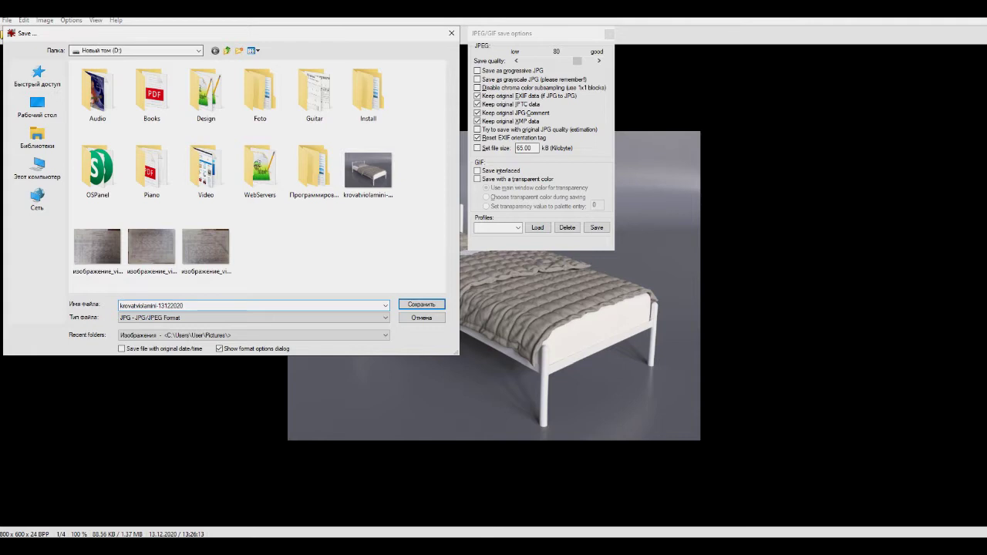
{"action": "left_click", "coordinate": [415, 305]}
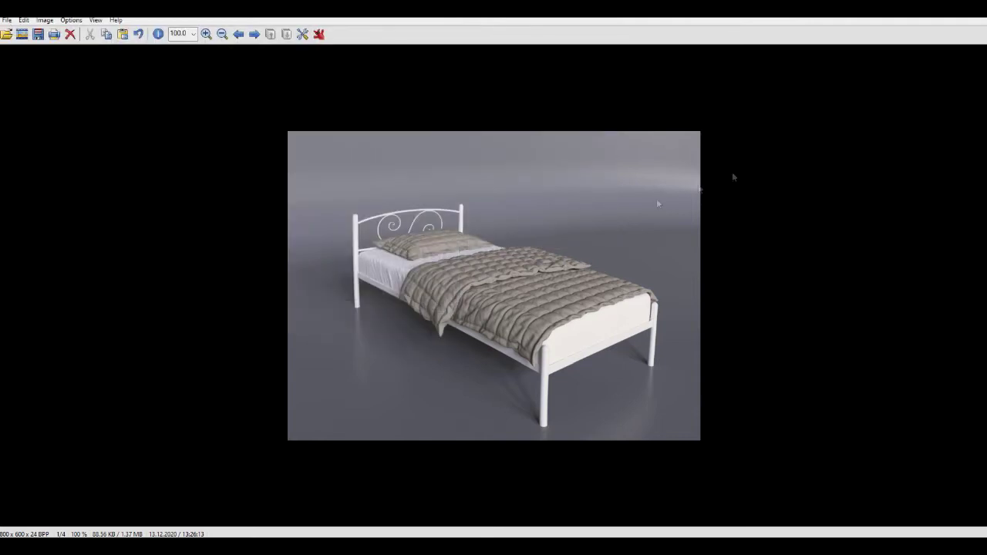
- Delete krovatviolamini-1200x900.jpg from drive D and upload krovatviolamini-13122020.jpg to the Optimizilla image compressor in a new browser tab
{"action": "left_click", "coordinate": [354, 28]}
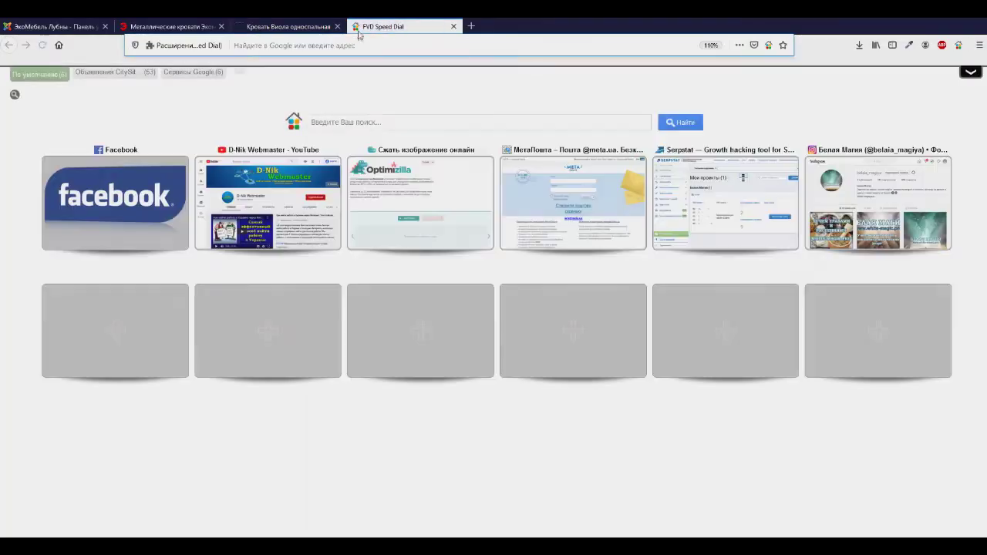
{"action": "left_click", "coordinate": [415, 198]}
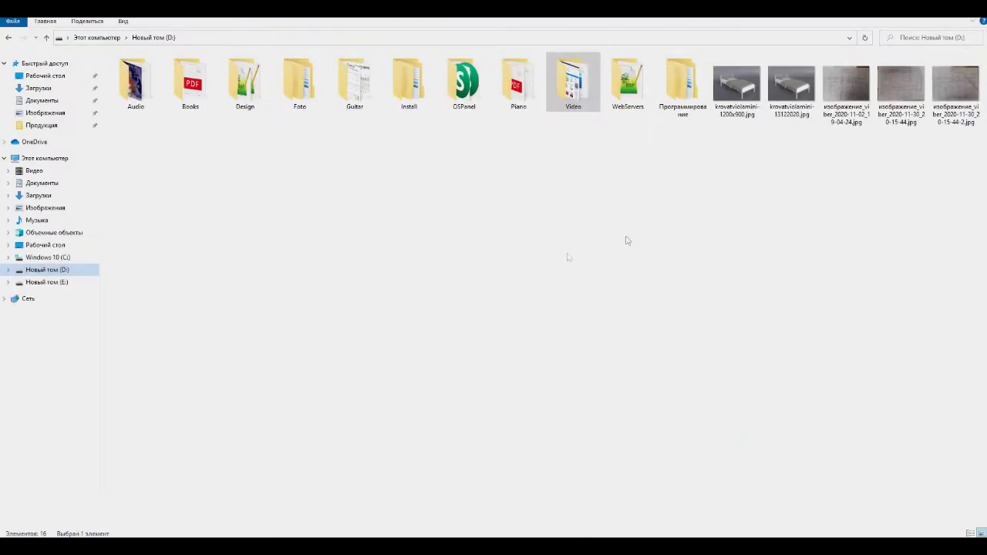
{"action": "left_click", "coordinate": [737, 96]}
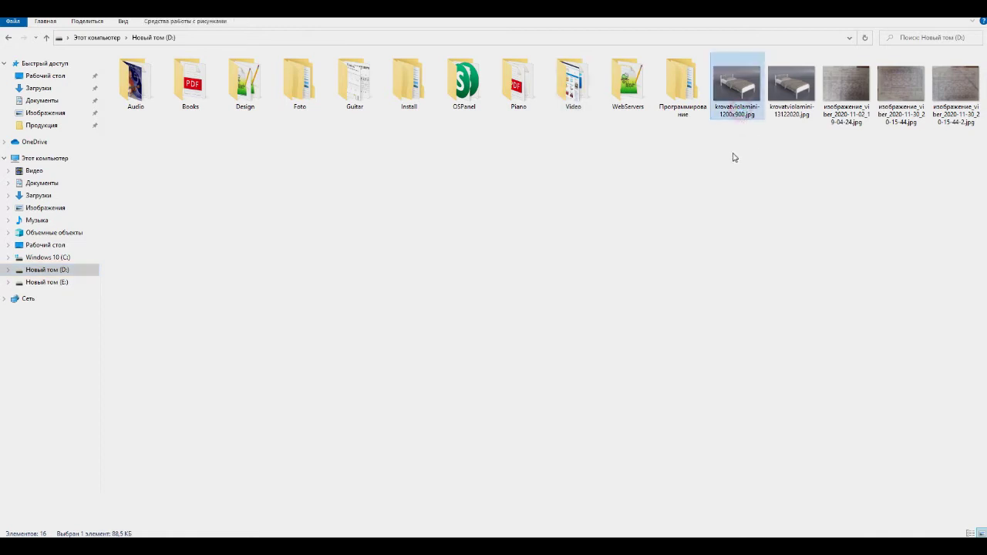
{"action": "key", "text": "Delete"}
{"action": "left_click_drag", "start_coordinate": [637, 210], "coordinate": [342, 343]}
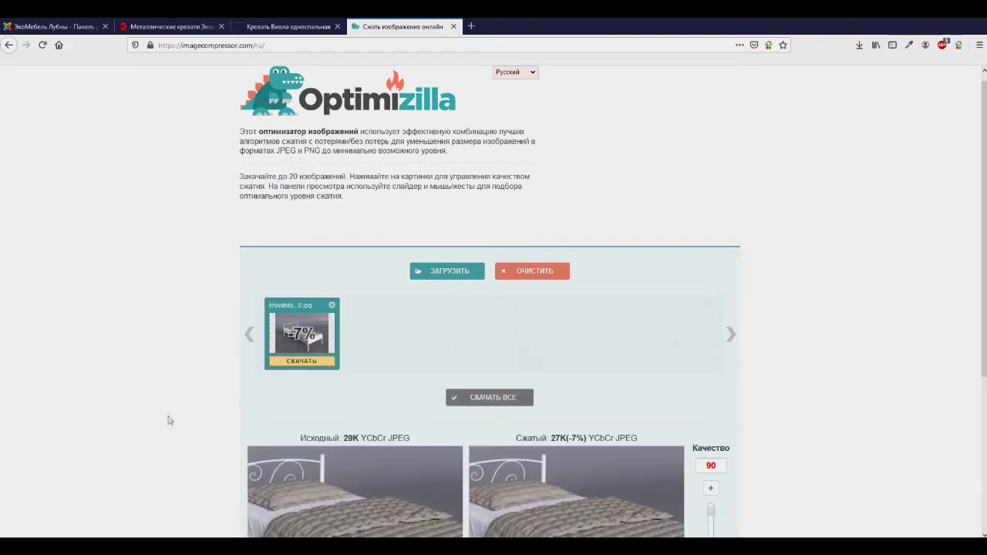
- Download the compressed photo over krovatviolamini-13122020.jpg on drive D and close the Optimizilla page
{"action": "left_click", "coordinate": [301, 361]}
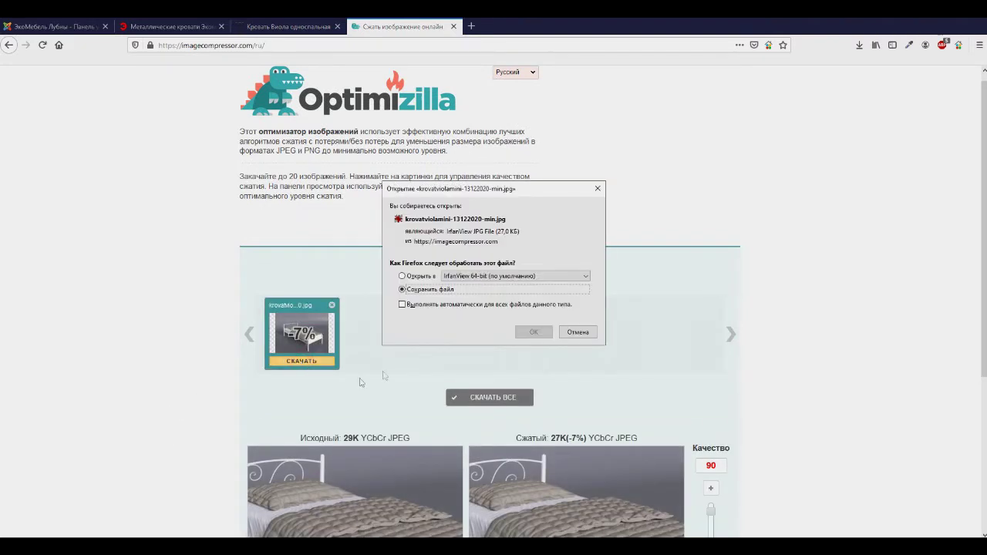
{"action": "left_click", "coordinate": [545, 331]}
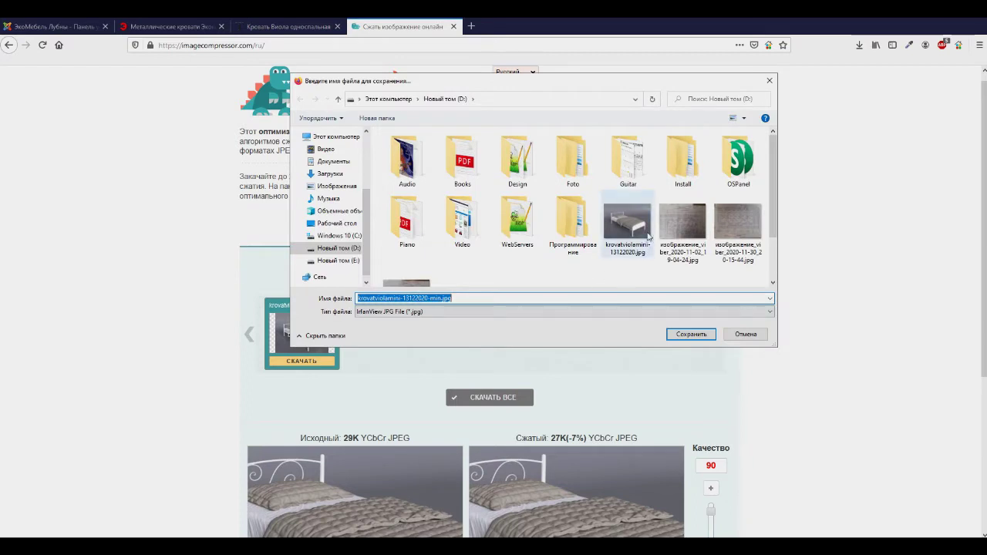
{"action": "left_click", "coordinate": [628, 225]}
{"action": "left_click", "coordinate": [690, 335]}
{"action": "left_click", "coordinate": [518, 278]}
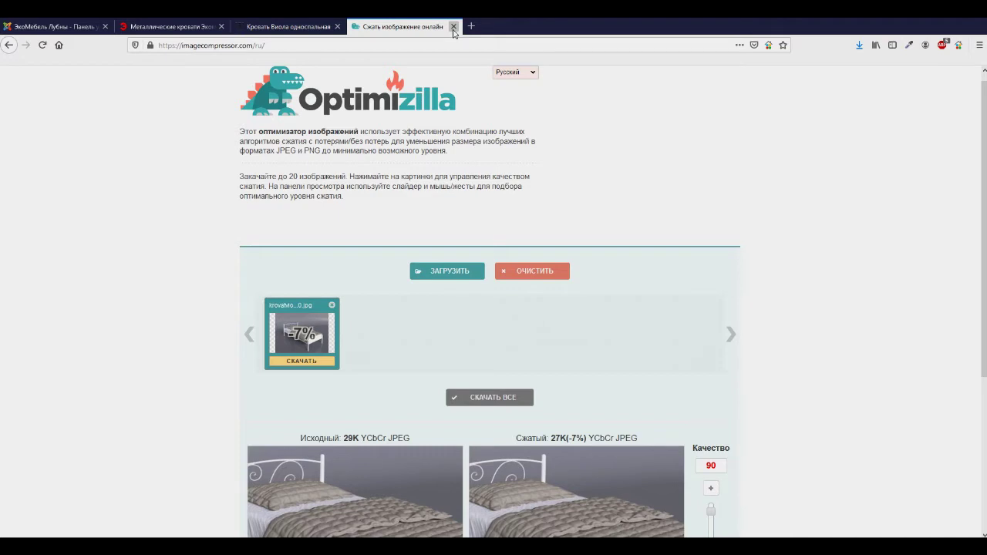
{"action": "left_click", "coordinate": [453, 27]}
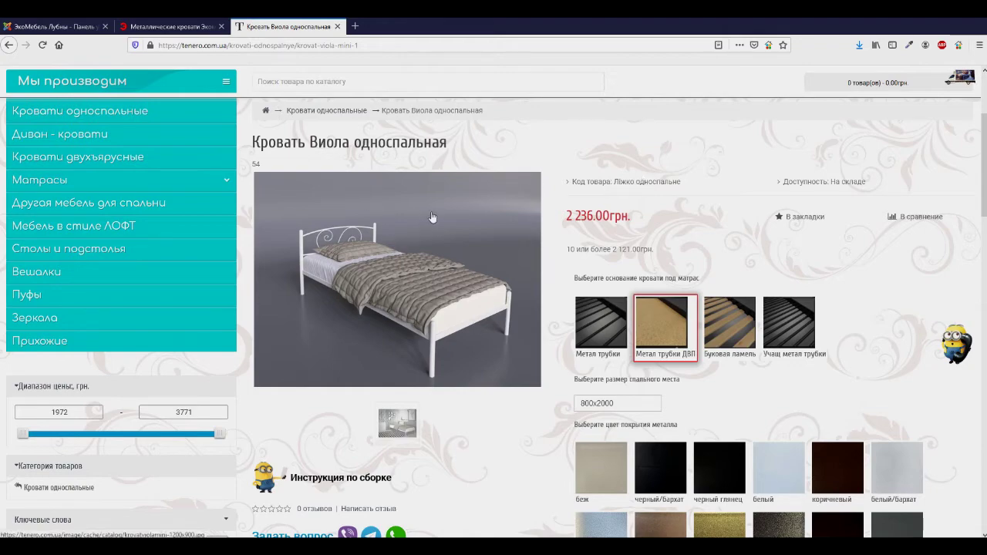
- Enlarge the second photo showing the bed in a room, save it to drive D as krovatviolamini-13122020-1.jpg, and close the enlarged view
{"action": "scroll", "coordinate": [432, 220], "scroll_direction": "down", "scroll_amount": 3}
{"action": "left_click", "coordinate": [408, 322]}
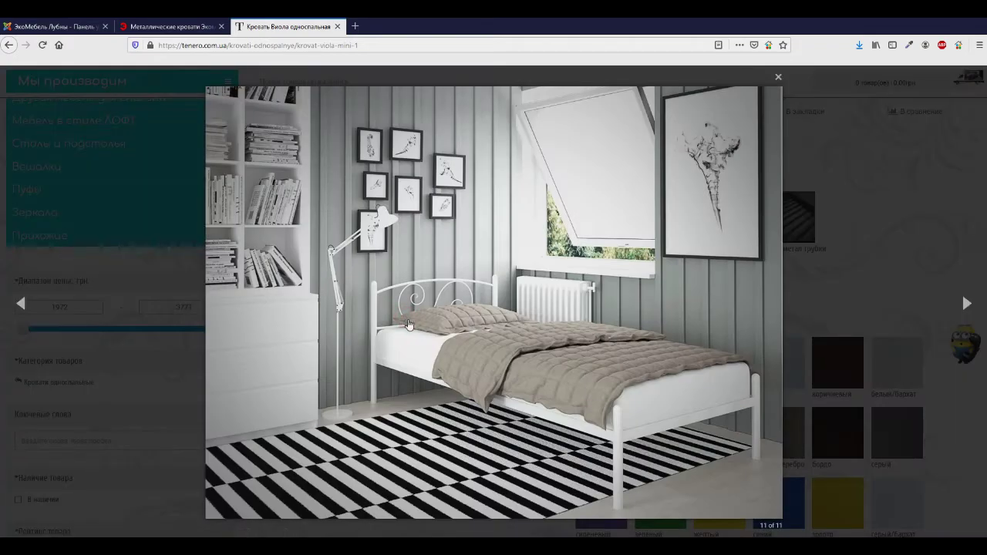
{"action": "right_click", "coordinate": [408, 213]}
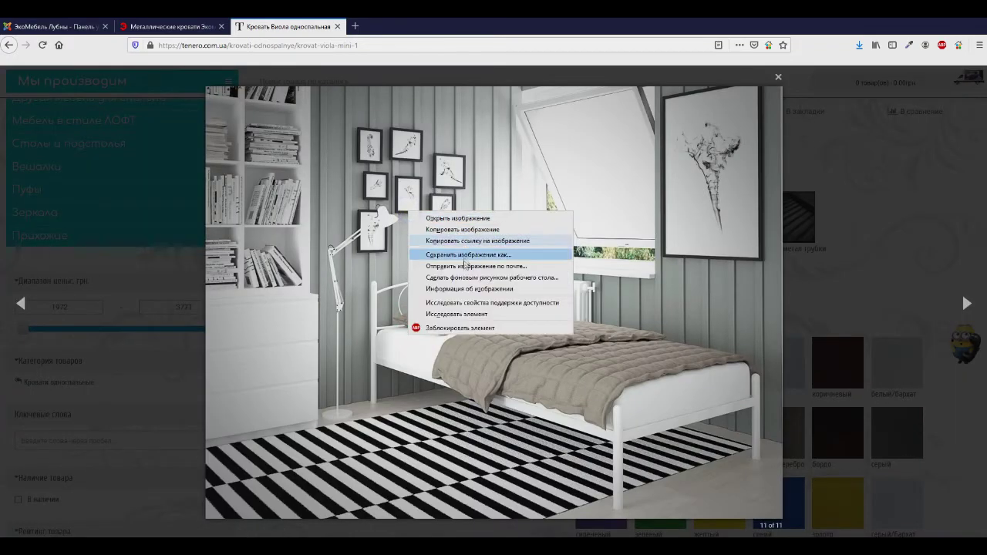
{"action": "left_click", "coordinate": [469, 255]}
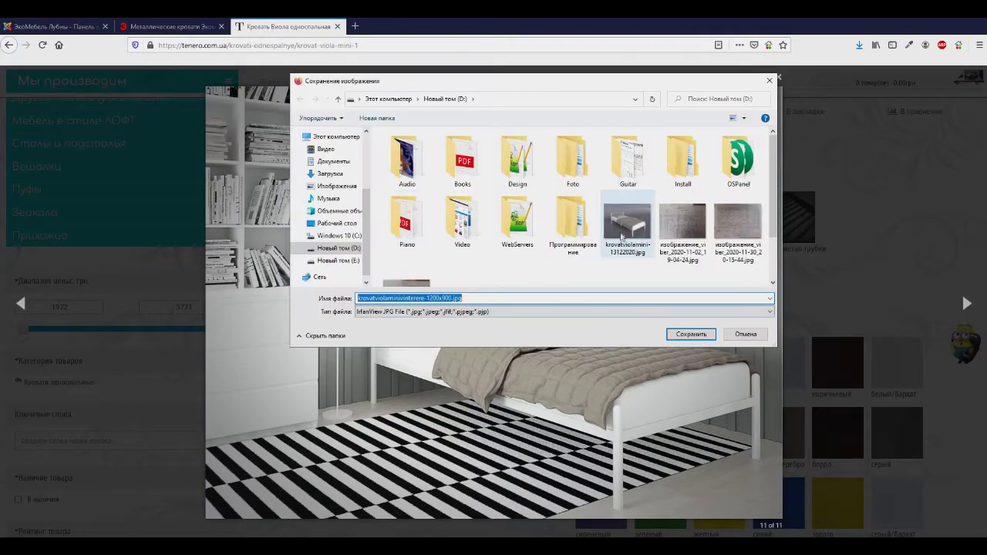
{"action": "left_click", "coordinate": [458, 299]}
{"action": "double_click", "coordinate": [424, 298]}
{"action": "left_click", "coordinate": [423, 298]}
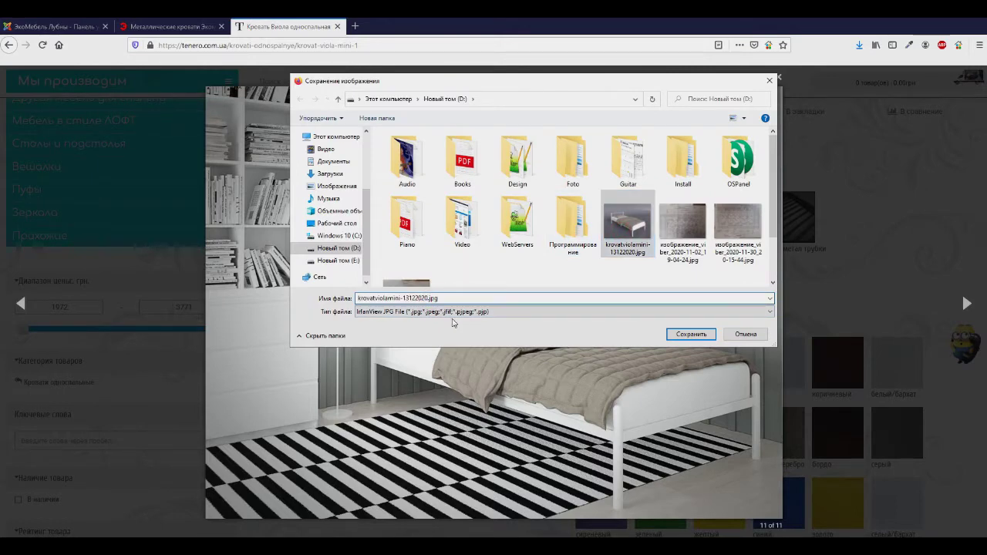
{"action": "type", "text": "-1"}
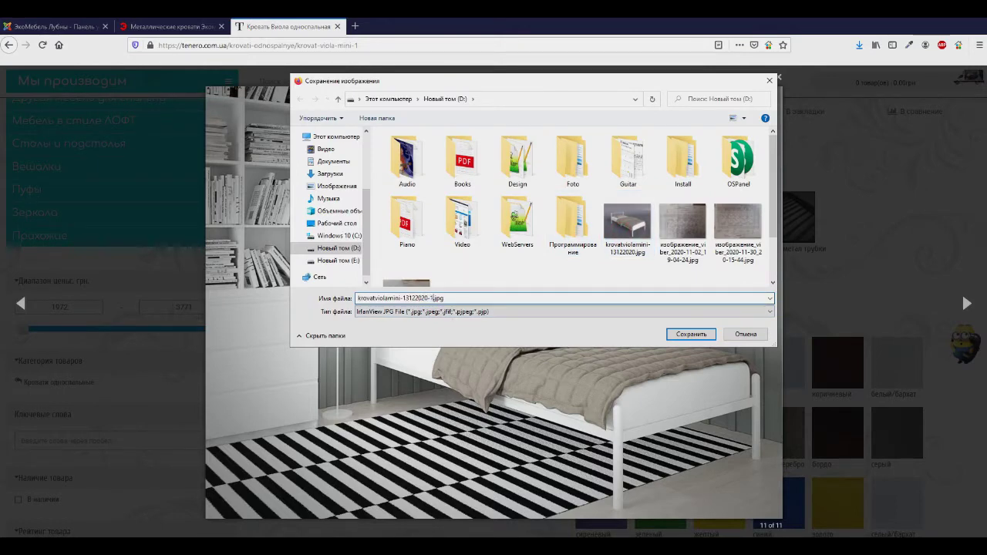
{"action": "left_click", "coordinate": [691, 334]}
{"action": "left_click", "coordinate": [887, 183]}
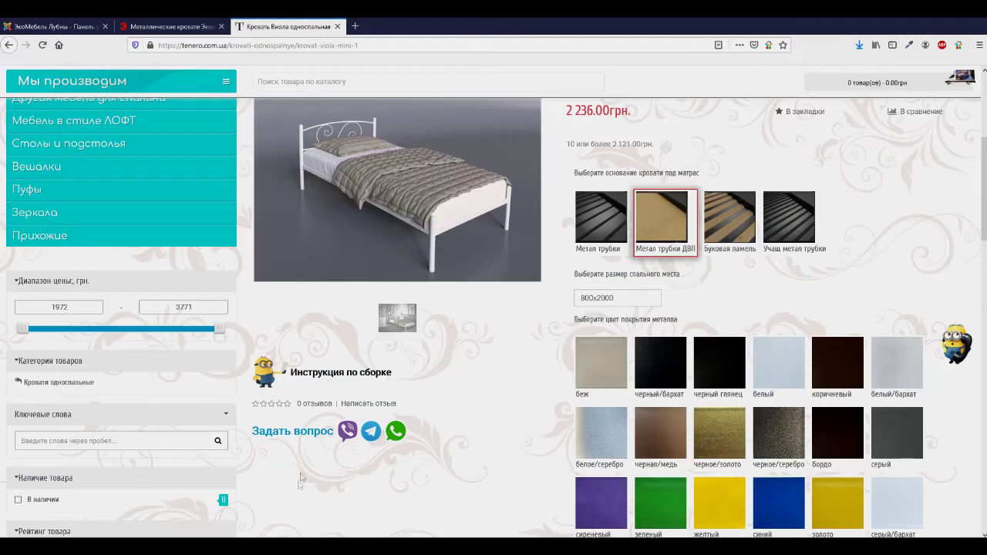
- Open Optimizilla in a new browser tab and upload krovatviolamini-13122020-1.jpg from drive D for compression
{"action": "left_click", "coordinate": [861, 46]}
{"action": "left_click", "coordinate": [355, 26]}
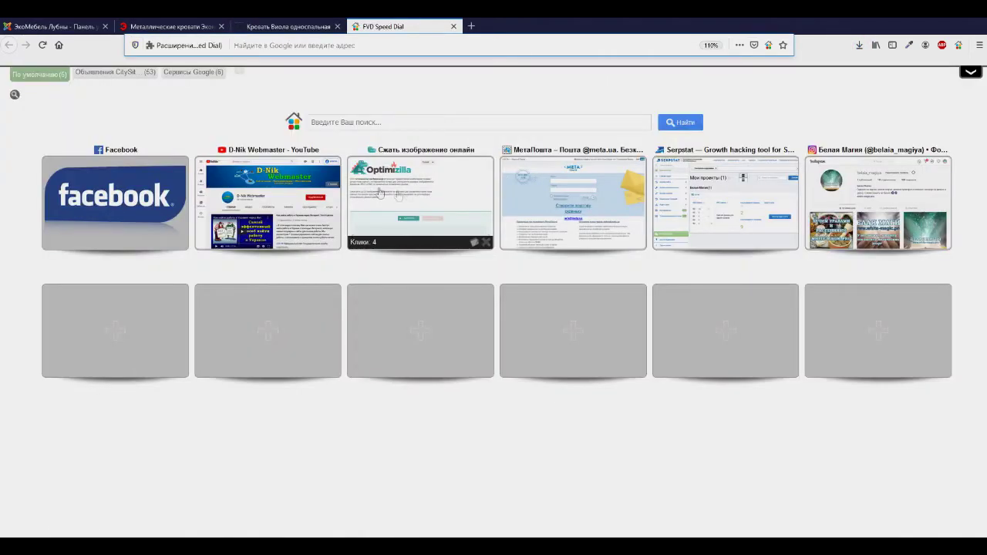
{"action": "left_click", "coordinate": [416, 193]}
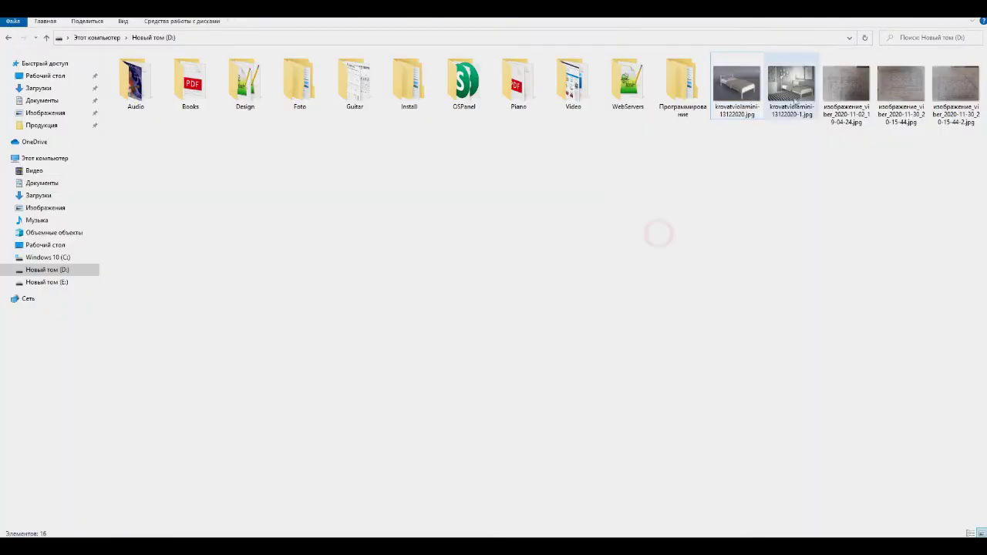
{"action": "left_click_drag", "start_coordinate": [791, 85], "coordinate": [355, 333]}
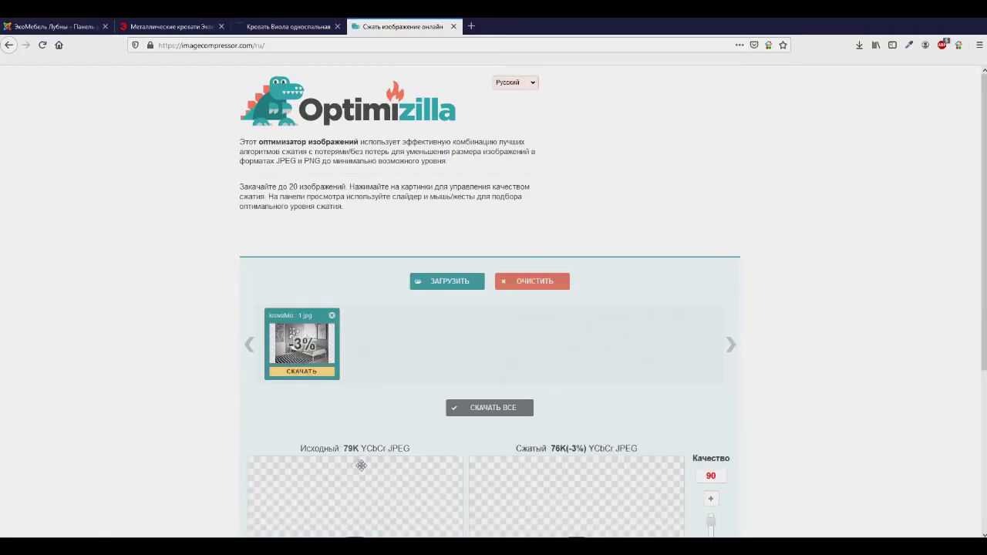
- Download the compressed room photo over krovatviolamini-13122020-1.jpg on drive D and close the Optimizilla page
{"action": "left_click", "coordinate": [316, 377]}
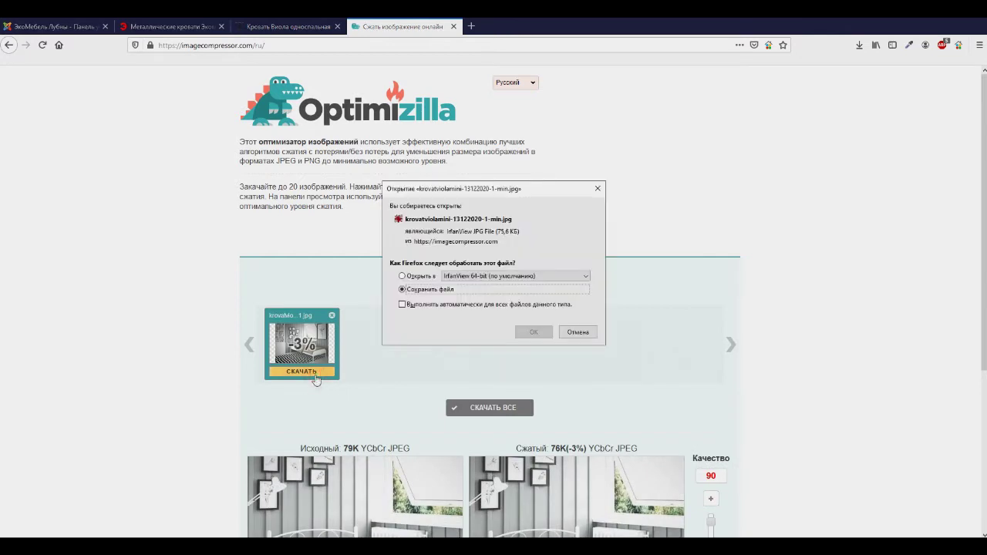
{"action": "left_click", "coordinate": [529, 332]}
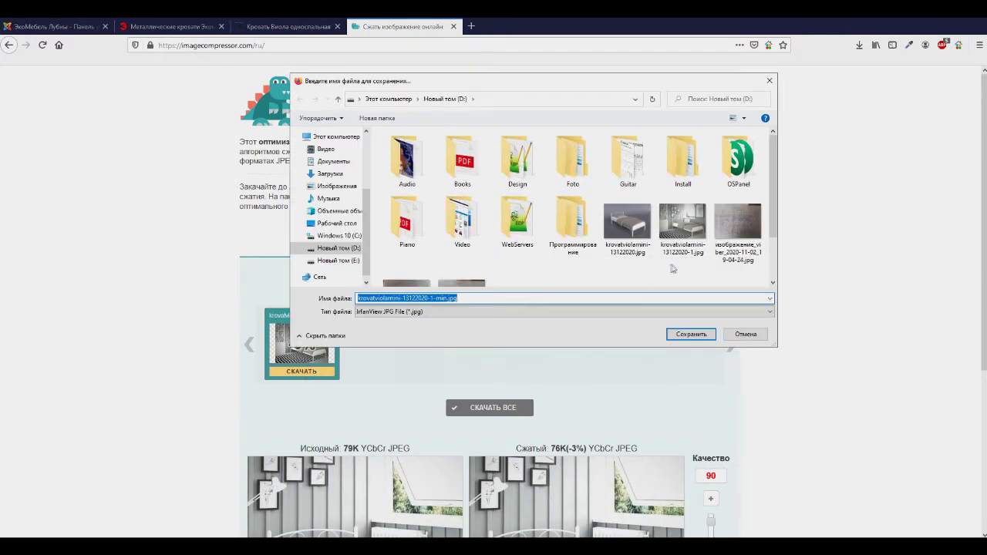
{"action": "left_click", "coordinate": [681, 225]}
{"action": "left_click", "coordinate": [692, 334]}
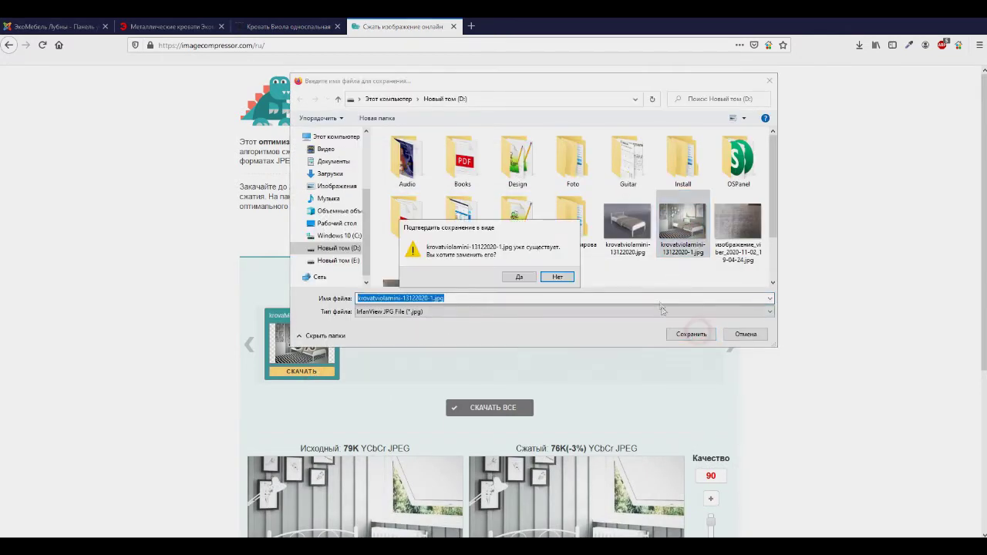
{"action": "left_click", "coordinate": [529, 282]}
{"action": "left_click", "coordinate": [515, 83]}
{"action": "left_click", "coordinate": [454, 26]}
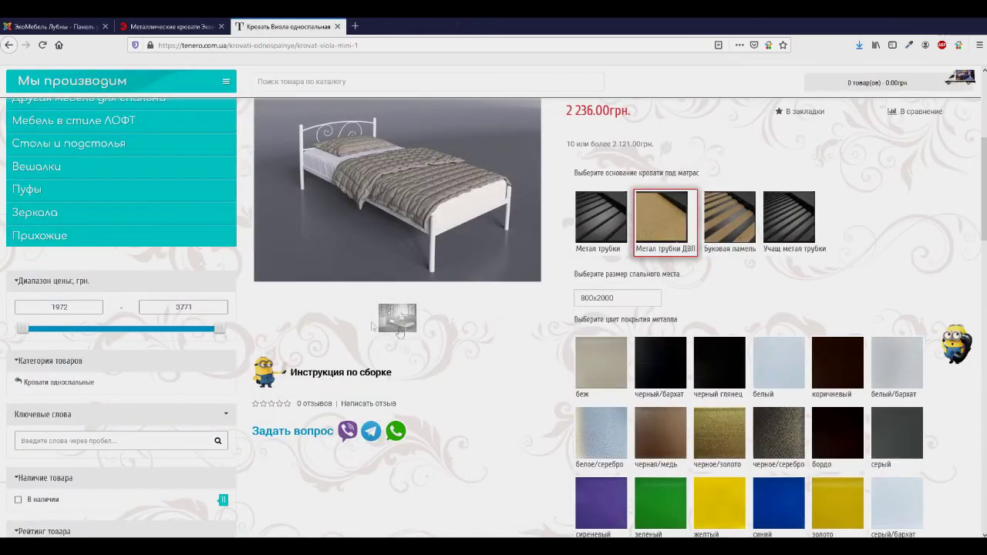
- Switch from the supplier page to the store's VirtueMart category list in the Joomla administration
{"action": "scroll", "coordinate": [435, 335], "scroll_direction": "up", "scroll_amount": 2}
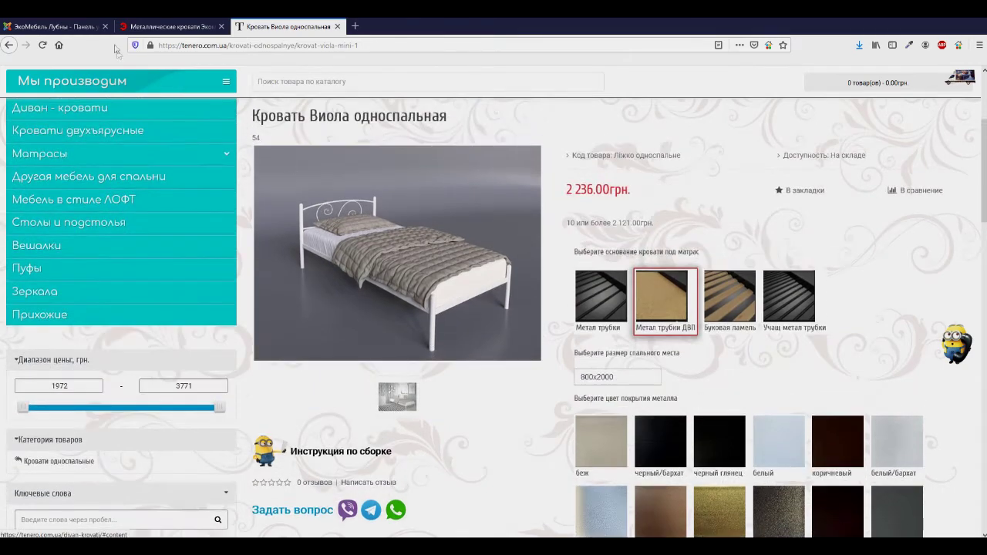
{"action": "left_click", "coordinate": [77, 27]}
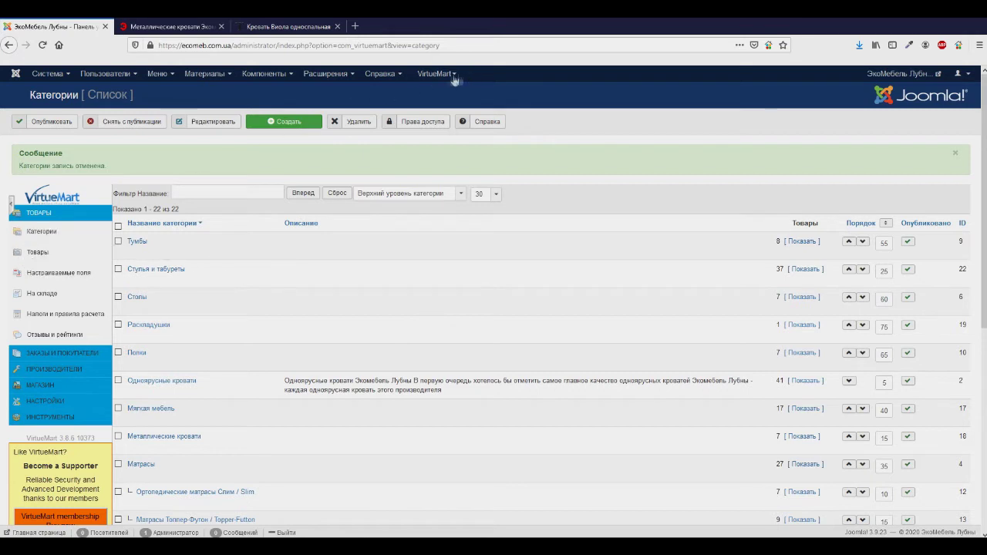
- Open the VirtueMart product list and start creating a new product
{"action": "mouse_move", "coordinate": [589, 210]}
{"action": "left_mouse_down"}
{"action": "mouse_move", "coordinate": [505, 123]}
{"action": "mouse_move", "coordinate": [445, 86]}
{"action": "left_mouse_up"}
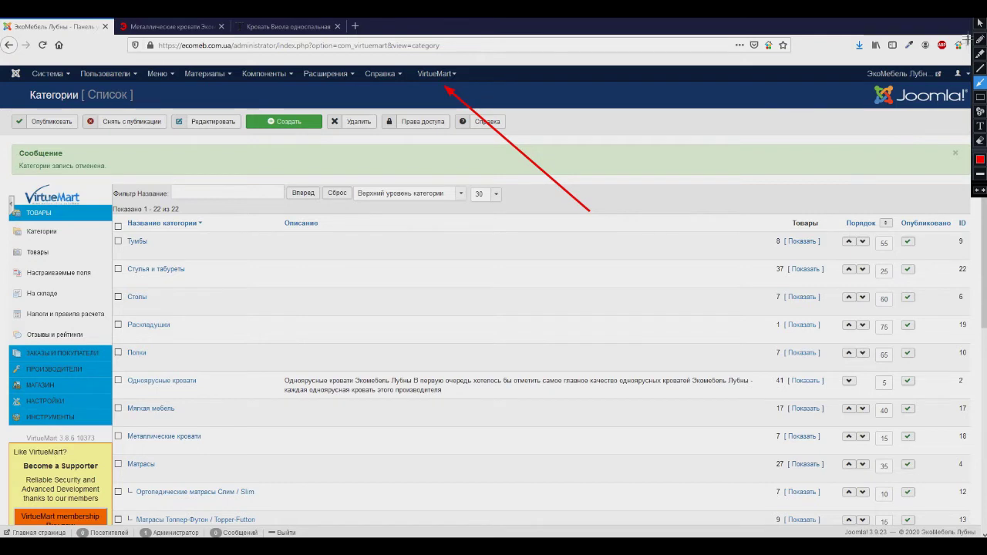
{"action": "left_click", "coordinate": [981, 23]}
{"action": "left_click", "coordinate": [435, 74]}
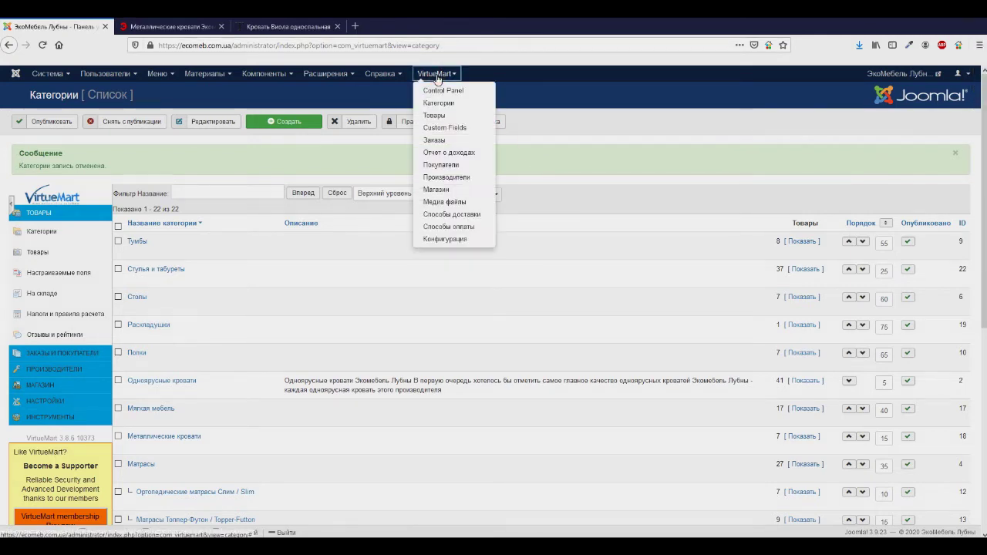
{"action": "left_click", "coordinate": [444, 116]}
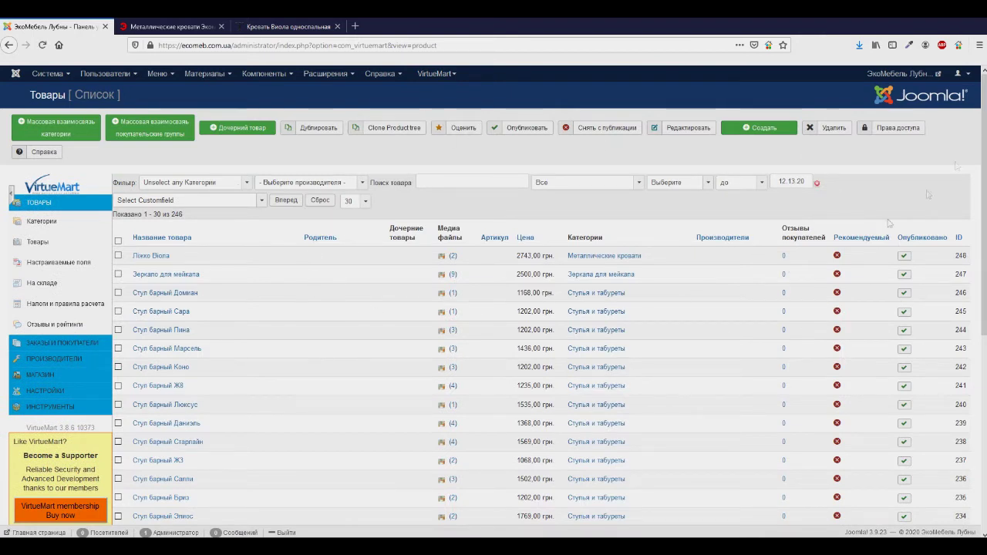
{"action": "left_click_drag", "start_coordinate": [858, 240], "coordinate": [772, 142]}
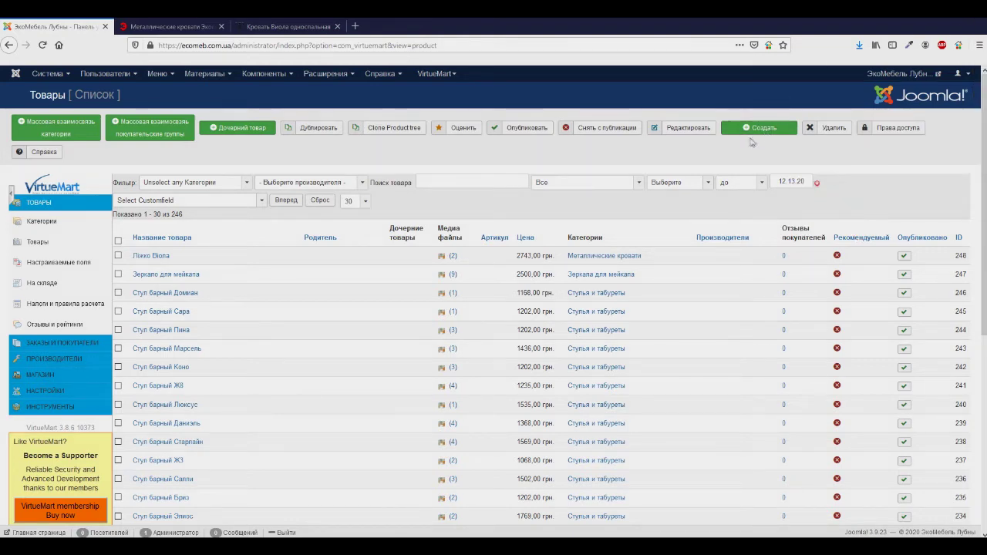
{"action": "left_click", "coordinate": [746, 129]}
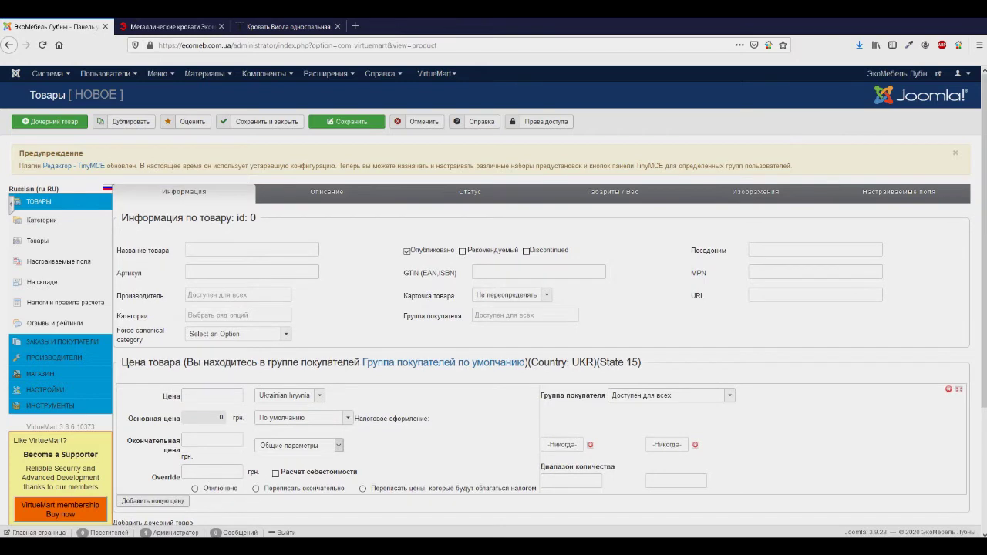
- Copy "Кровать Виола" from the heading of the supplier's bed page into the new product's name
{"action": "mouse_move", "coordinate": [424, 308]}
{"action": "left_mouse_down"}
{"action": "mouse_move", "coordinate": [315, 255]}
{"action": "mouse_move", "coordinate": [275, 250]}
{"action": "left_mouse_up"}
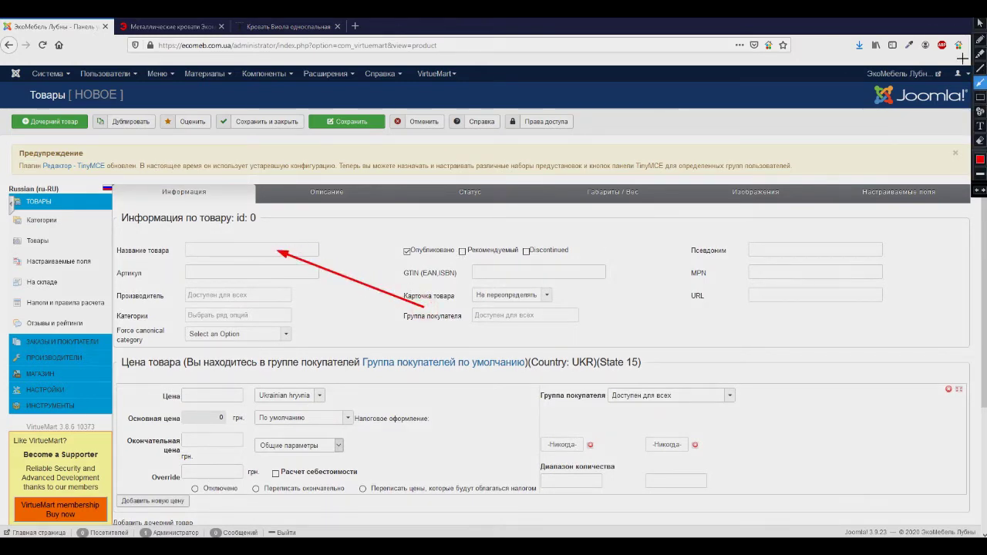
{"action": "left_click", "coordinate": [293, 26]}
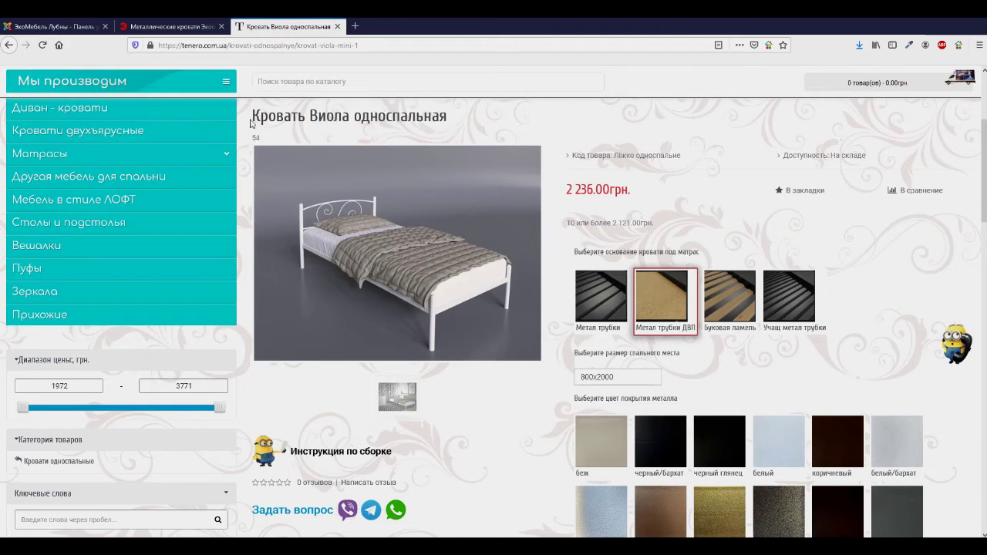
{"action": "left_click_drag", "start_coordinate": [253, 116], "coordinate": [351, 117]}
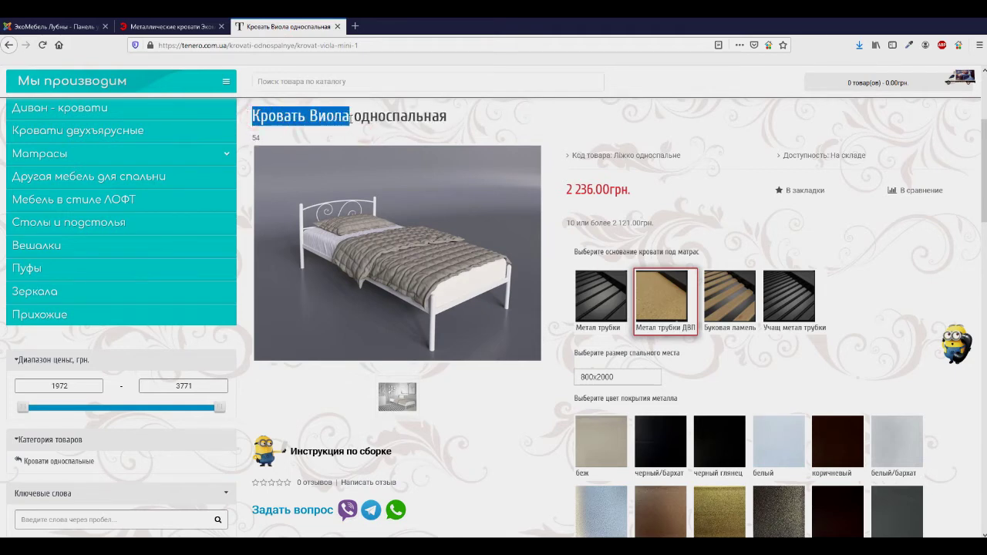
{"action": "key", "text": "ctrl+c"}
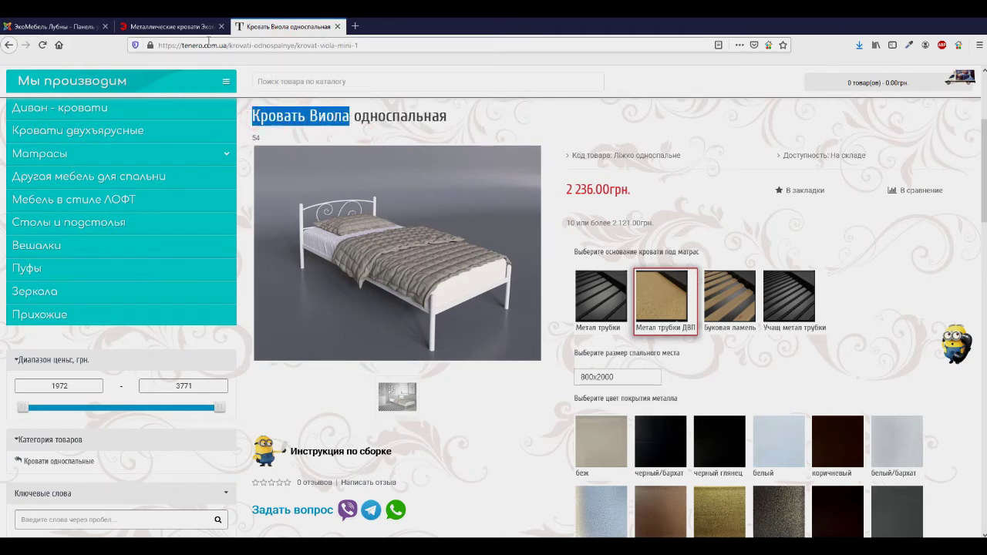
{"action": "left_click", "coordinate": [54, 26]}
{"action": "left_click", "coordinate": [257, 250]}
{"action": "key", "text": "ctrl+v"}
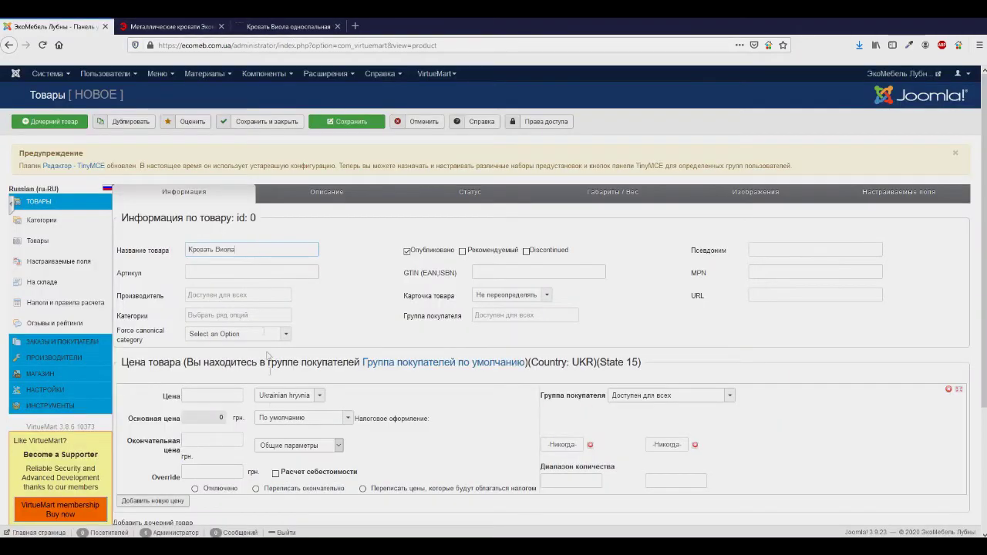
- Append "(Мини)" to the product name, taking it from the Виола (Мини) heading in the Excel price list
{"action": "key", "text": "alt+Tab"}
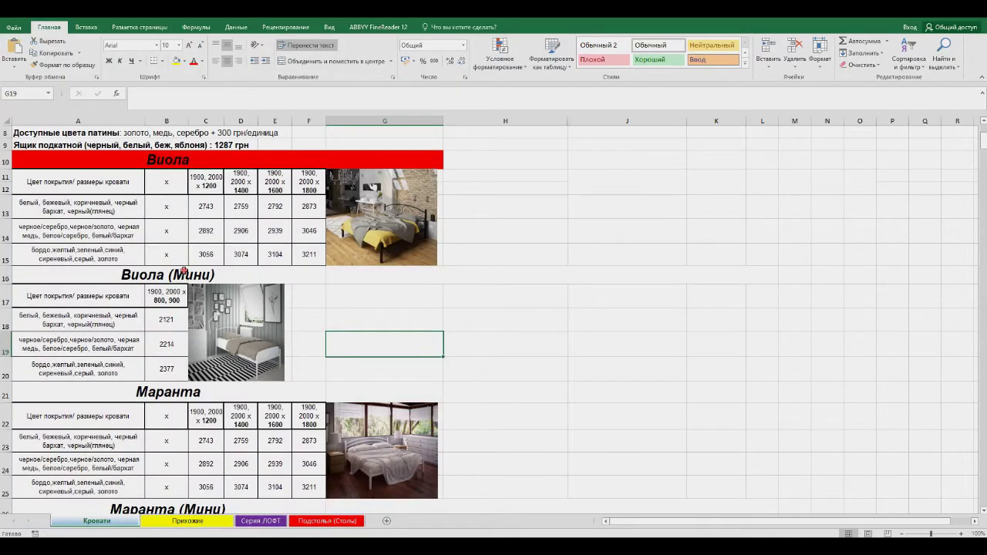
{"action": "left_click", "coordinate": [183, 272]}
{"action": "left_click_drag", "start_coordinate": [187, 93], "coordinate": [155, 94]}
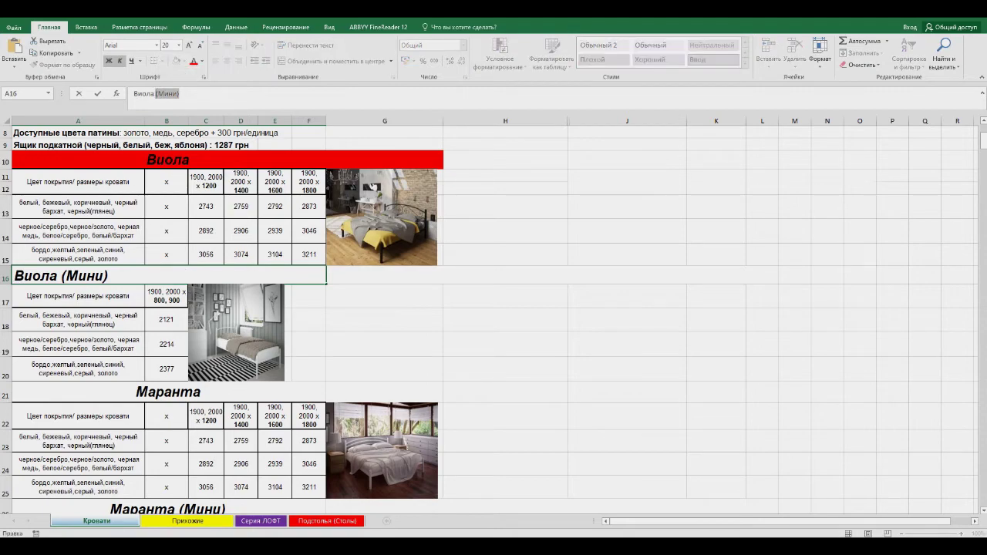
{"action": "key", "text": "alt+Tab"}
{"action": "key", "text": "ctrl+v"}
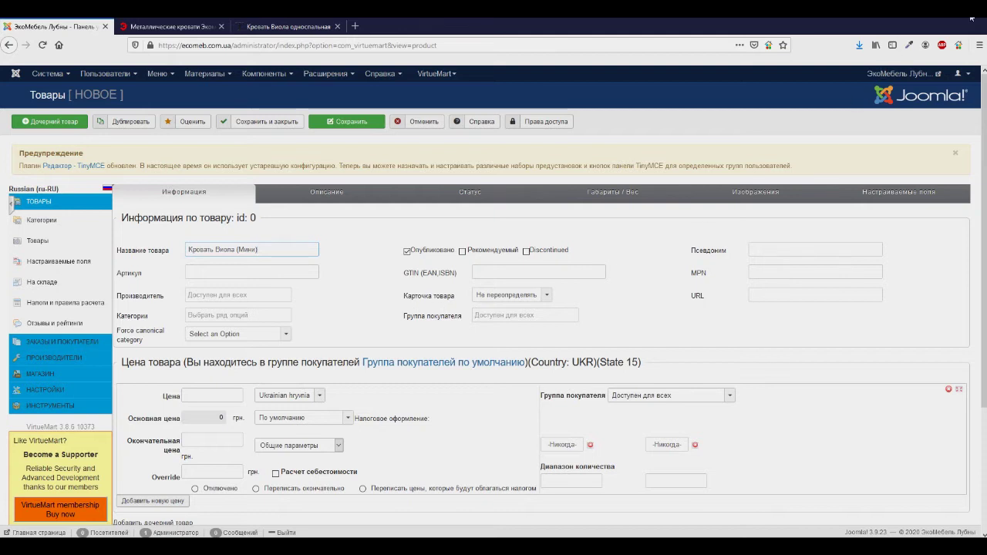
{"action": "key", "text": "ctrl+shift+1"}
{"action": "left_click_drag", "start_coordinate": [426, 349], "coordinate": [256, 275]}
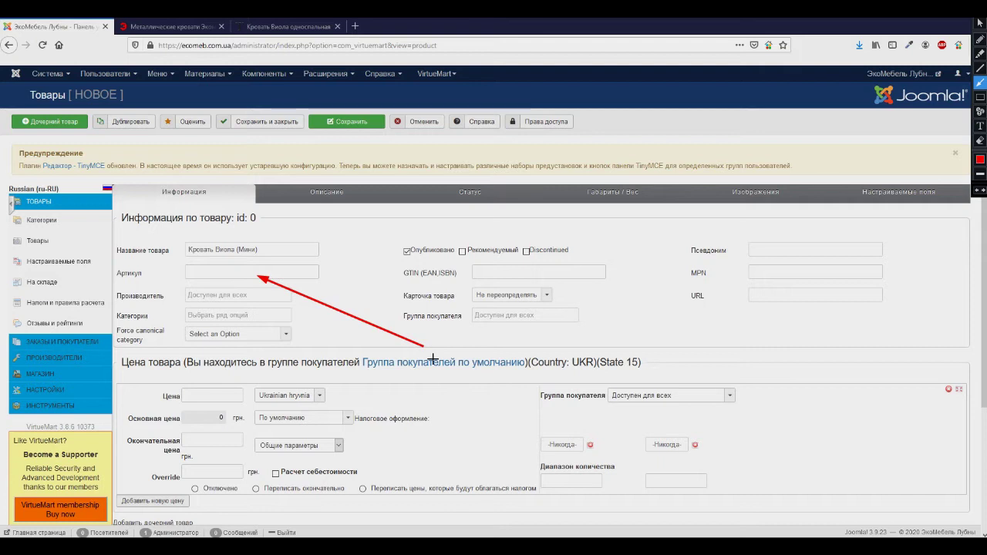
{"action": "mouse_move", "coordinate": [142, 391]}
{"action": "left_mouse_down"}
{"action": "mouse_move", "coordinate": [160, 332]}
{"action": "mouse_move", "coordinate": [189, 298]}
{"action": "left_mouse_up"}
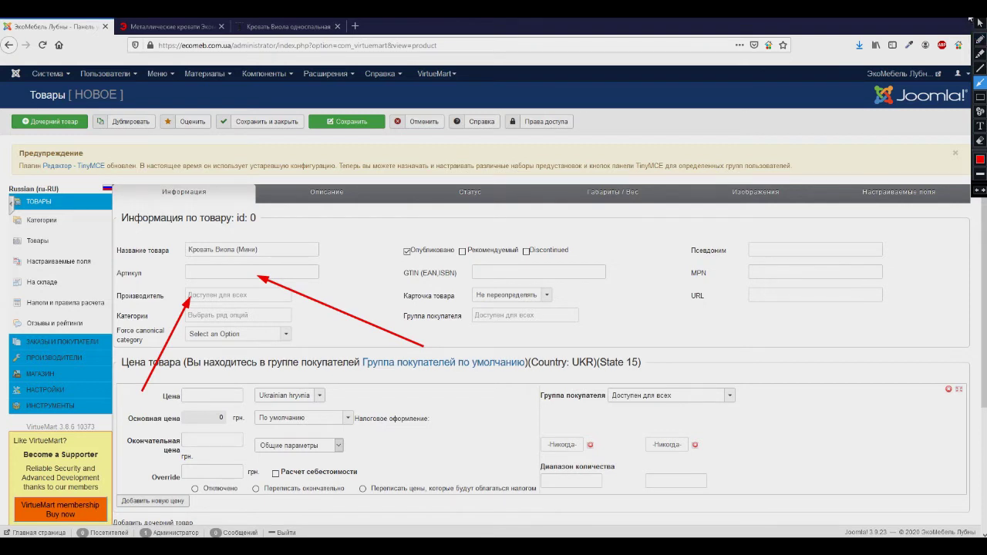
{"action": "key", "text": "Delete"}
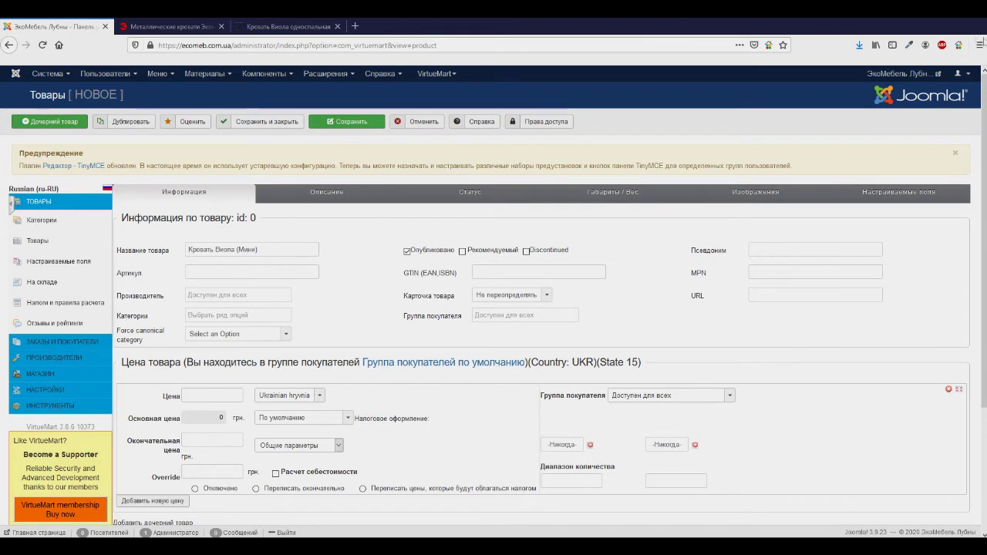
- Assign the new product to the category Металлические кровати
{"action": "left_click_drag", "start_coordinate": [366, 375], "coordinate": [250, 318]}
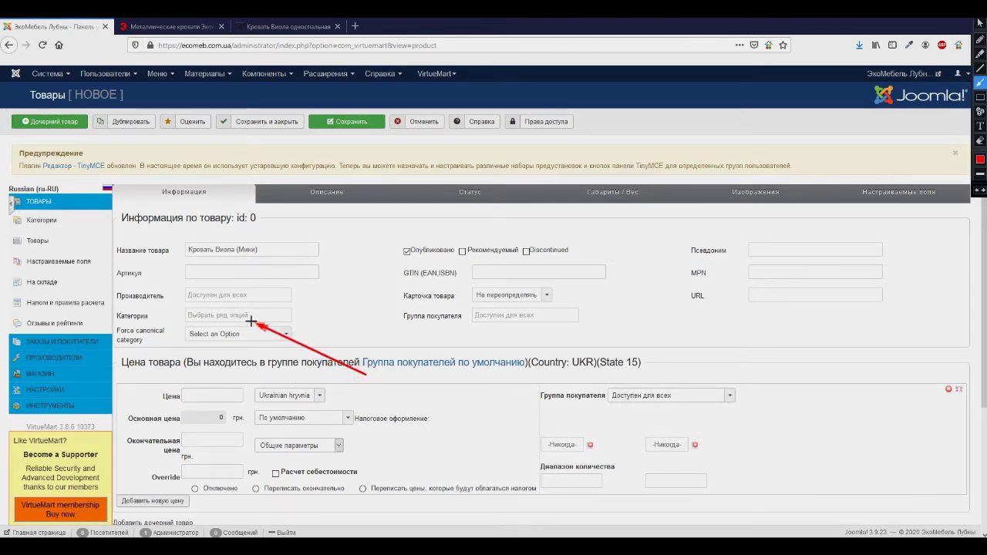
{"action": "key", "text": "Escape"}
{"action": "left_click", "coordinate": [218, 316]}
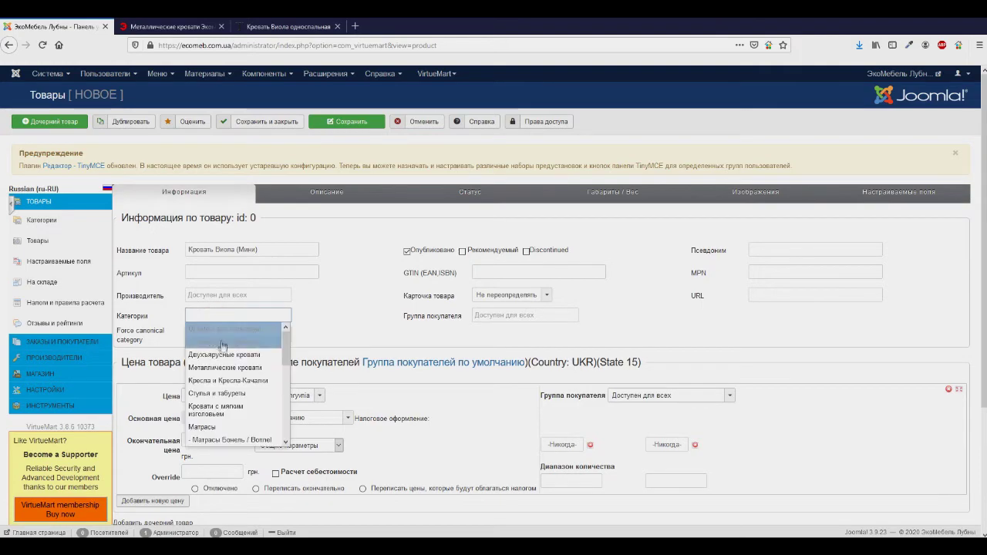
{"action": "left_click", "coordinate": [219, 367]}
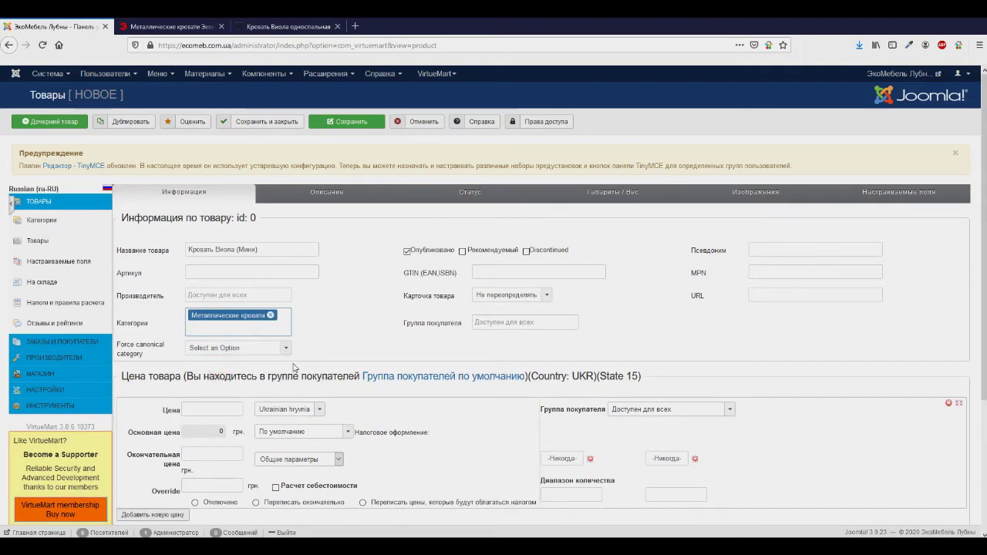
{"action": "scroll", "coordinate": [370, 323], "scroll_direction": "down", "scroll_amount": 3}
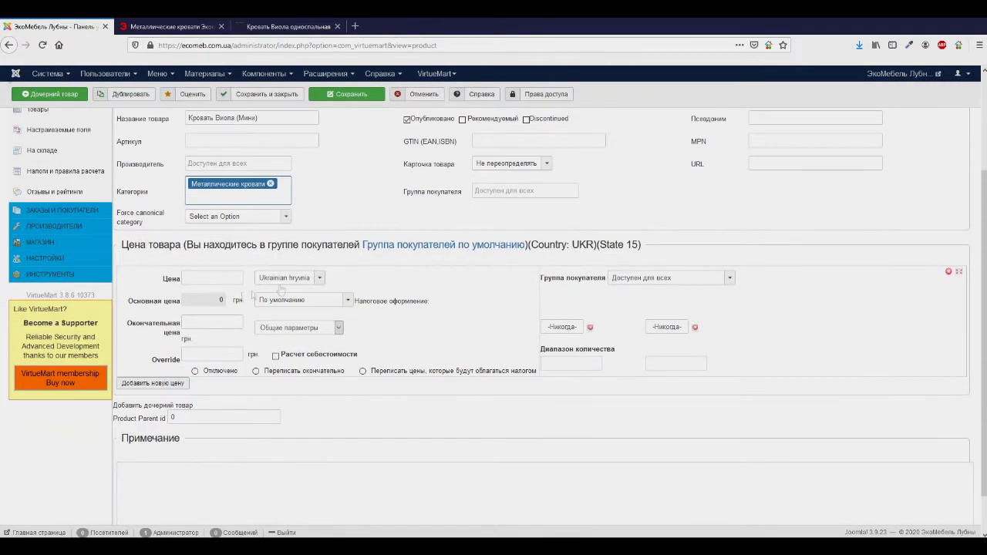
{"action": "left_click", "coordinate": [926, 46]}
{"action": "left_click_drag", "start_coordinate": [389, 324], "coordinate": [223, 279]}
{"action": "left_click_drag", "start_coordinate": [375, 388], "coordinate": [228, 328]}
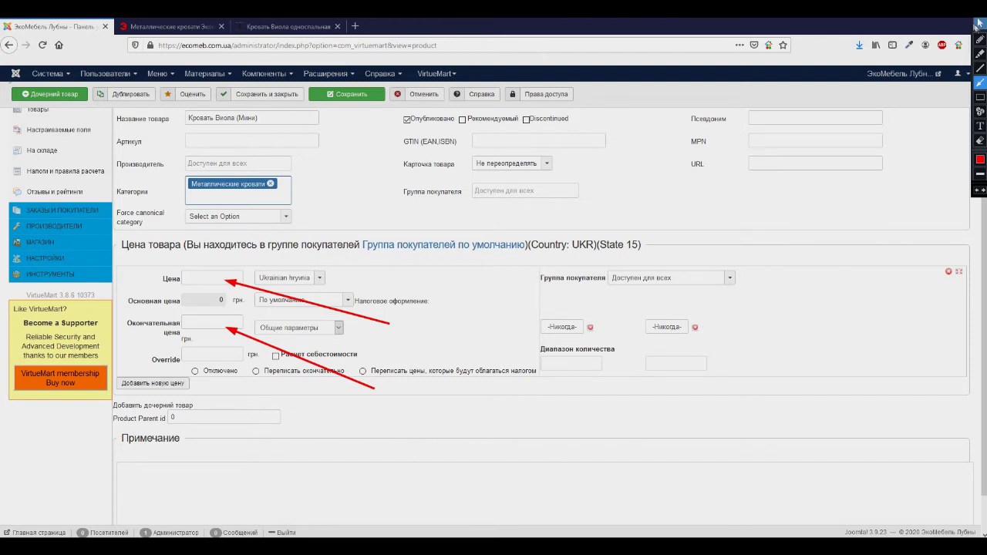
{"action": "left_click", "coordinate": [978, 22]}
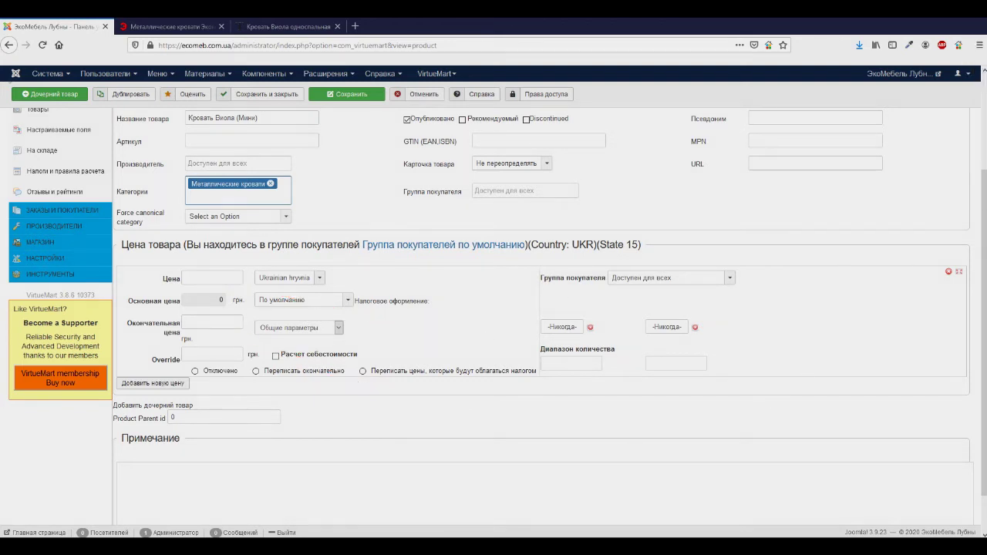
- Look up the lowest Виола (Мини) price in the Excel price list and set both Цена and Окончательная цена to 2121
{"action": "key", "text": "alt+Tab"}
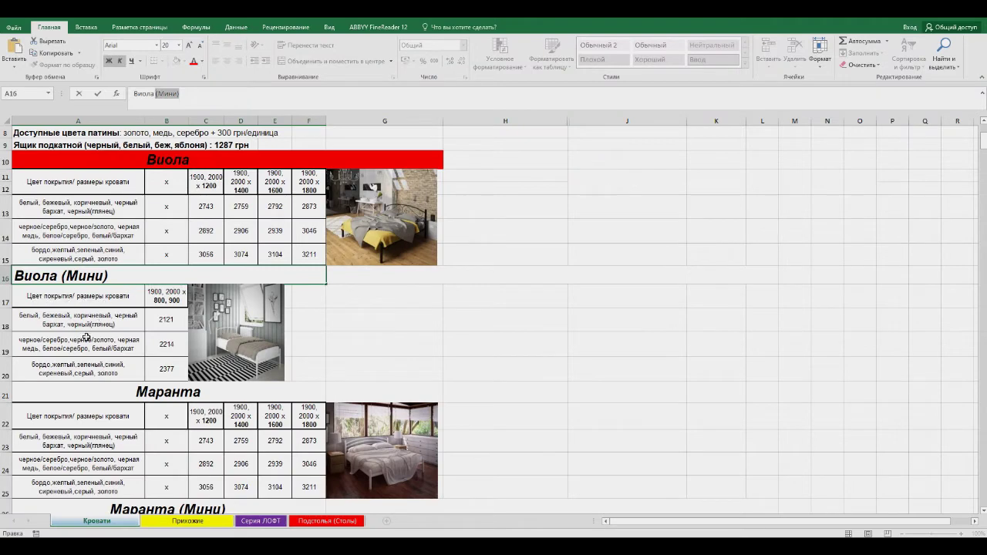
{"action": "left_click", "coordinate": [168, 321]}
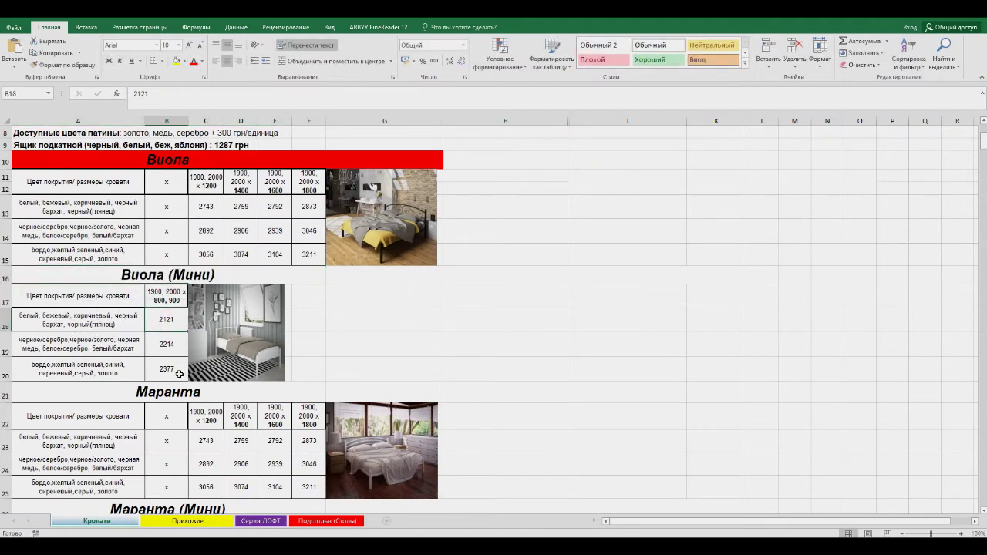
{"action": "key", "text": "alt+Tab"}
{"action": "left_click", "coordinate": [214, 276]}
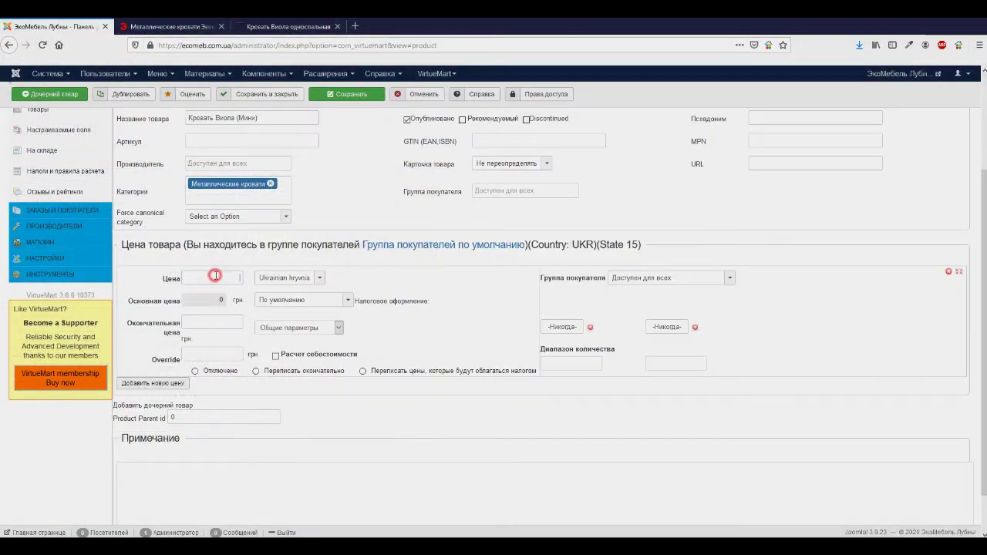
{"action": "type", "text": "3"}
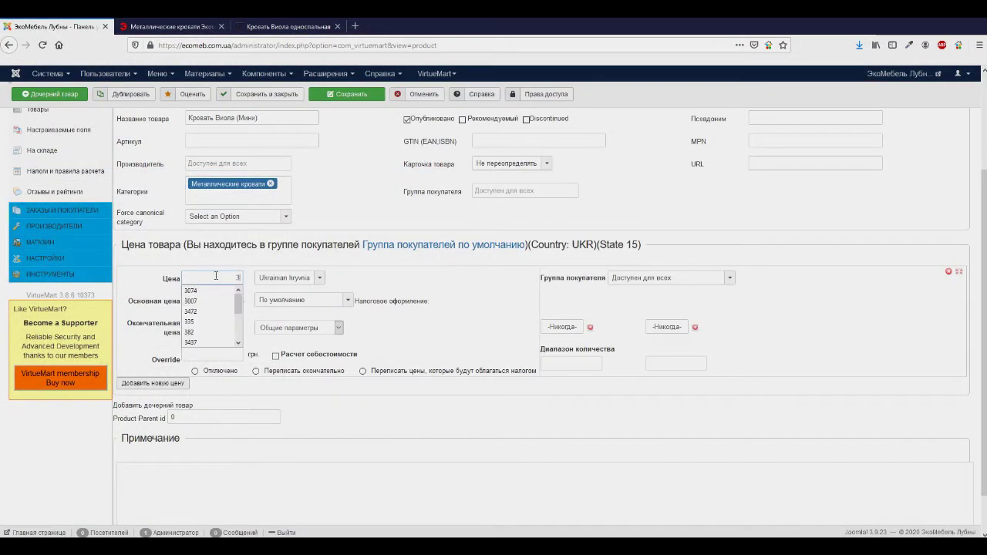
{"action": "key", "text": "BackSpace"}
{"action": "type", "text": "2121"}
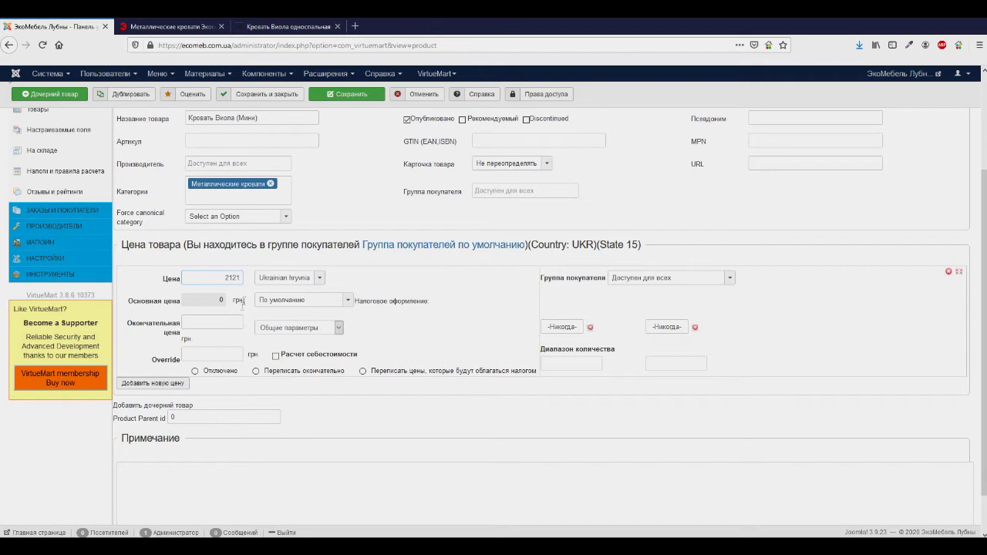
{"action": "left_click", "coordinate": [235, 317]}
{"action": "type", "text": "2121"}
{"action": "key", "text": "alt+Tab"}
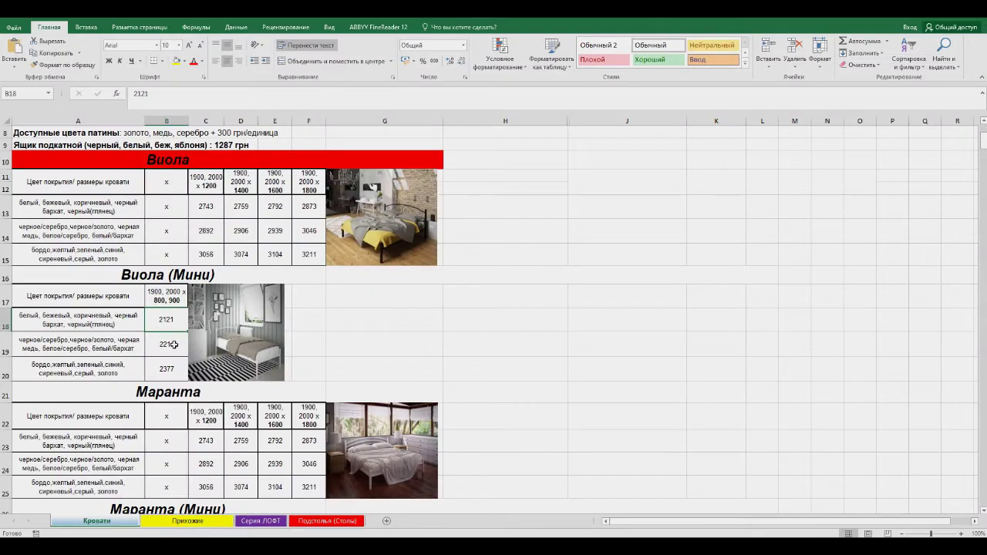
{"action": "key", "text": "alt+Tab"}
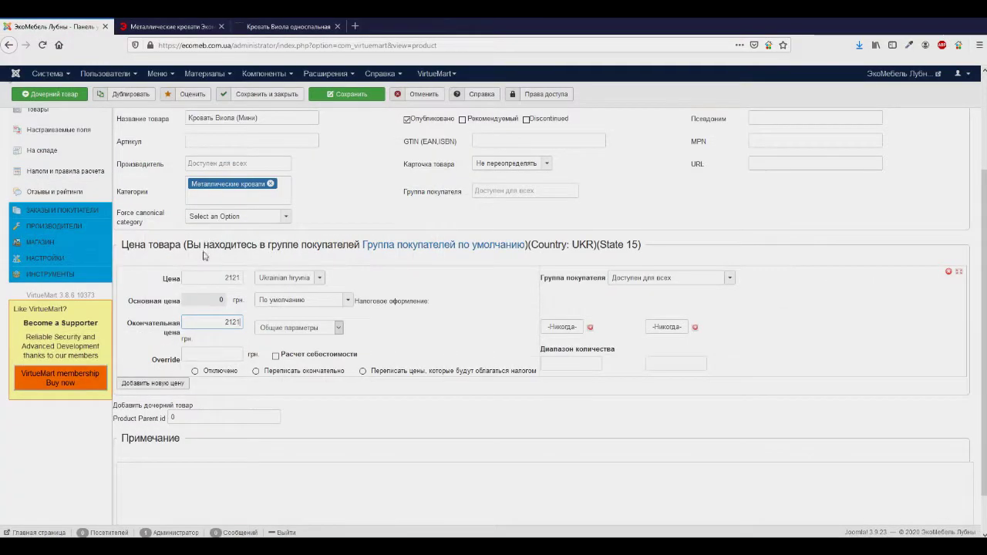
- Open the description section of the new product
{"action": "scroll", "coordinate": [260, 258], "scroll_direction": "up", "scroll_amount": 2}
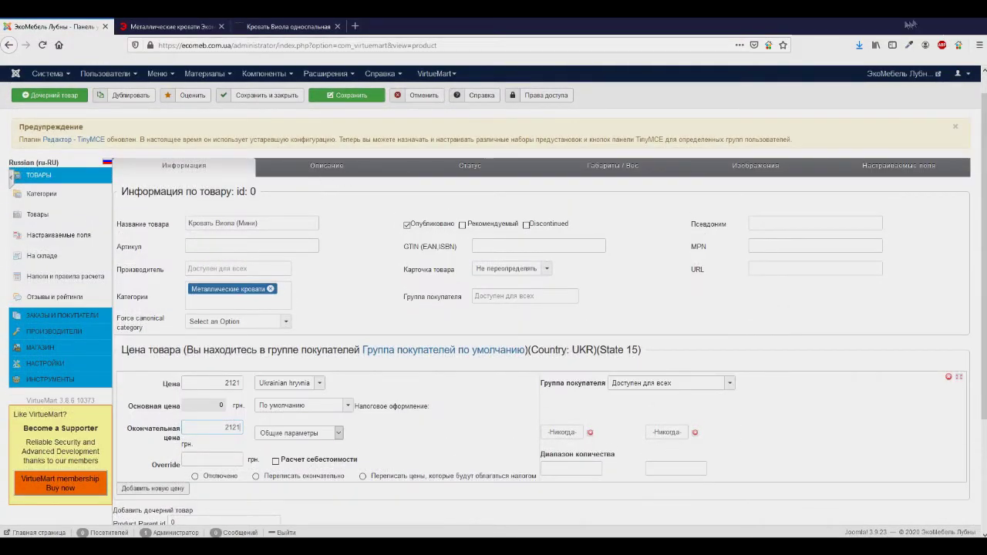
{"action": "left_click_drag", "start_coordinate": [415, 308], "coordinate": [345, 180]}
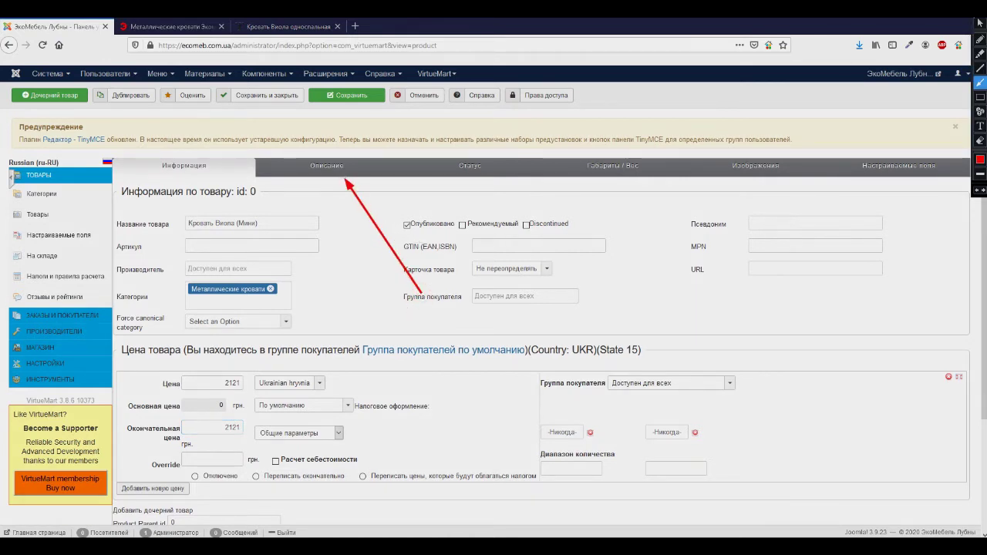
{"action": "left_click", "coordinate": [316, 170]}
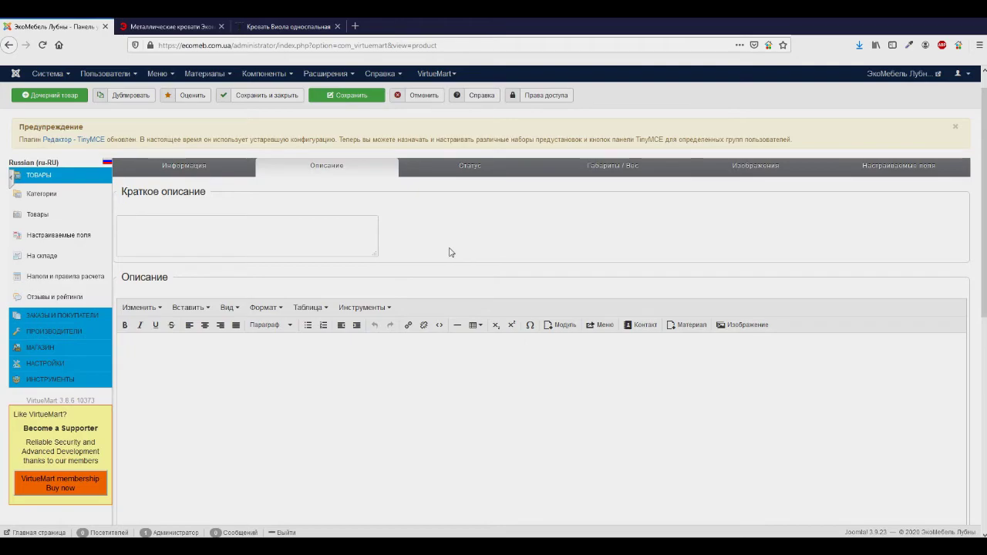
- Copy the full description paragraph of the Виола bed from the supplier's product page
{"action": "left_click", "coordinate": [282, 26]}
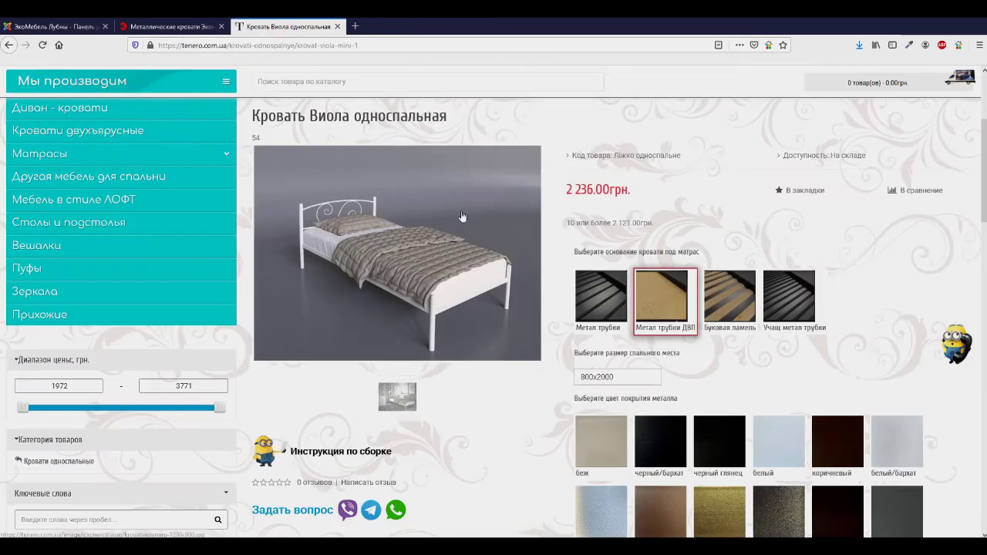
{"action": "scroll", "coordinate": [465, 222], "scroll_direction": "down", "scroll_amount": 3}
{"action": "scroll", "coordinate": [465, 221], "scroll_direction": "down", "scroll_amount": 9}
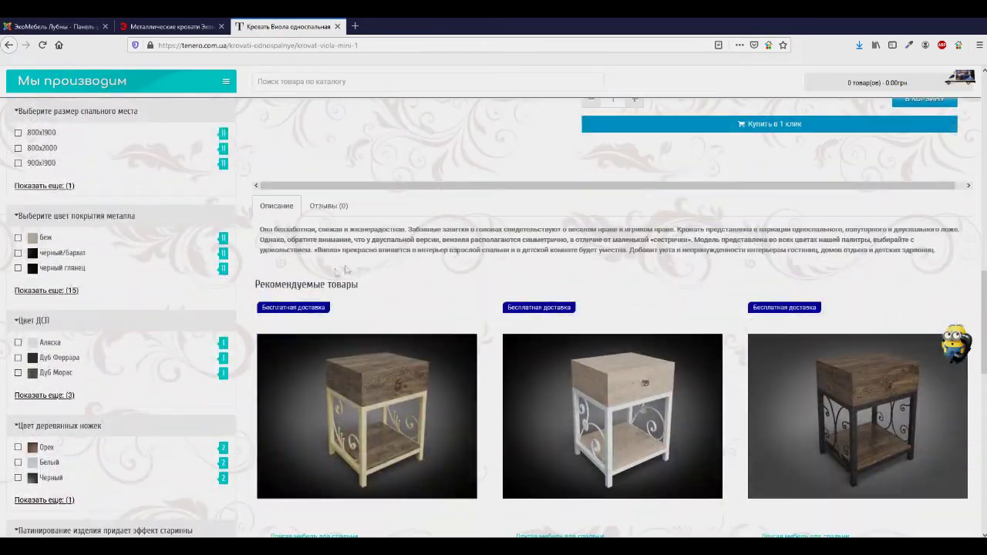
{"action": "left_click_drag", "start_coordinate": [261, 234], "coordinate": [937, 256]}
{"action": "key", "text": "ctrl+c"}
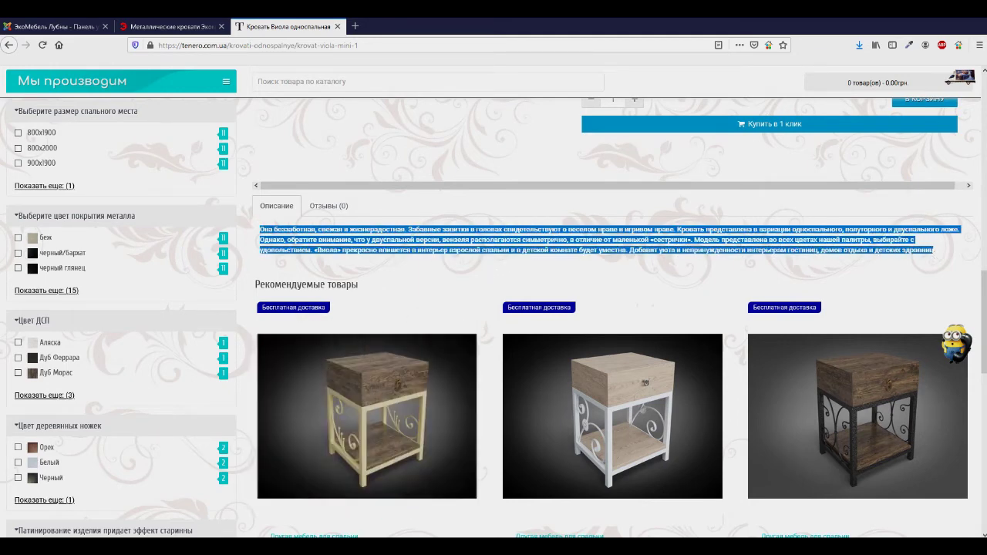
- Switch to Notepad++, paste the Виола description paragraph into the empty document, and copy it from there as plain text
{"action": "key", "text": "alt+Tab"}
{"action": "key", "text": "ctrl+v"}
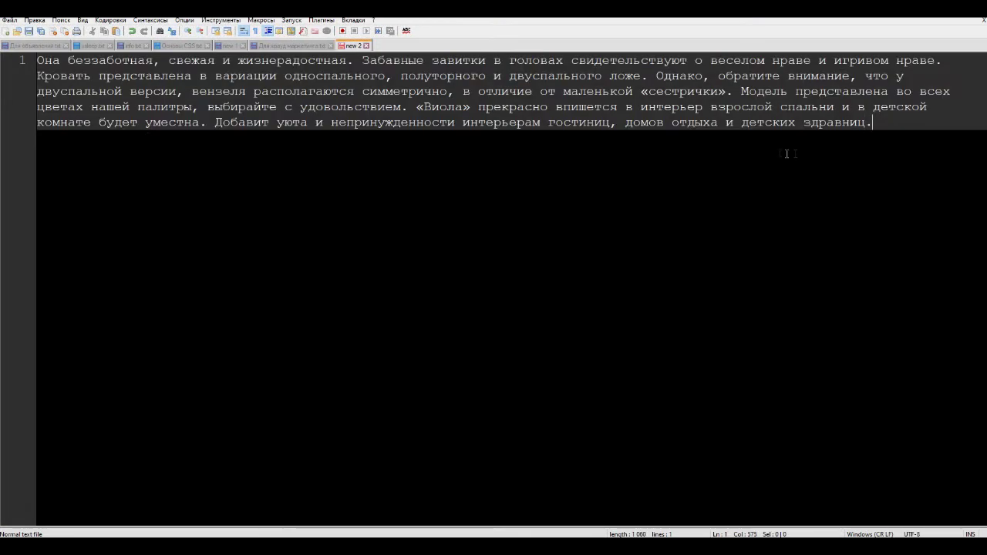
{"action": "left_click_drag", "start_coordinate": [898, 122], "coordinate": [37, 60]}
{"action": "right_click", "coordinate": [175, 78]}
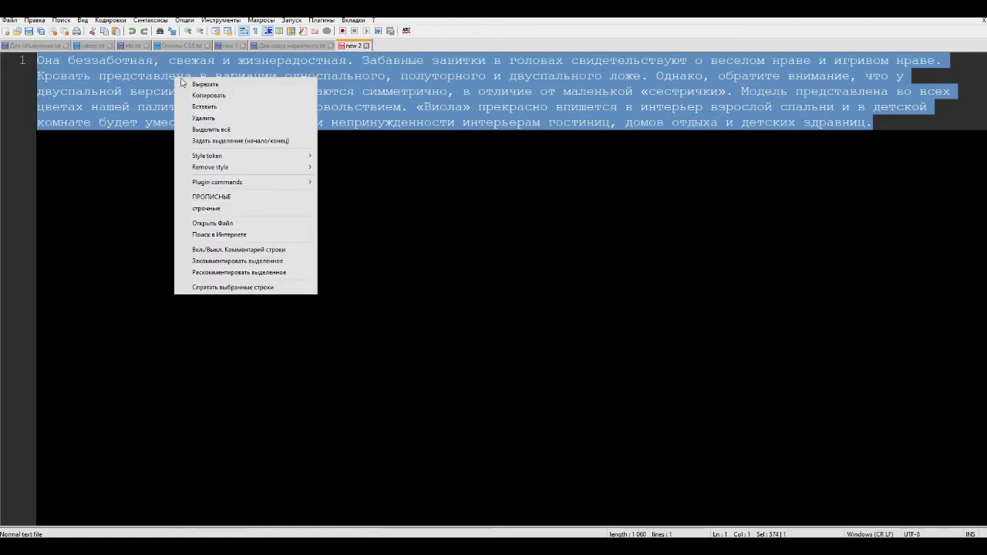
{"action": "left_click", "coordinate": [201, 95]}
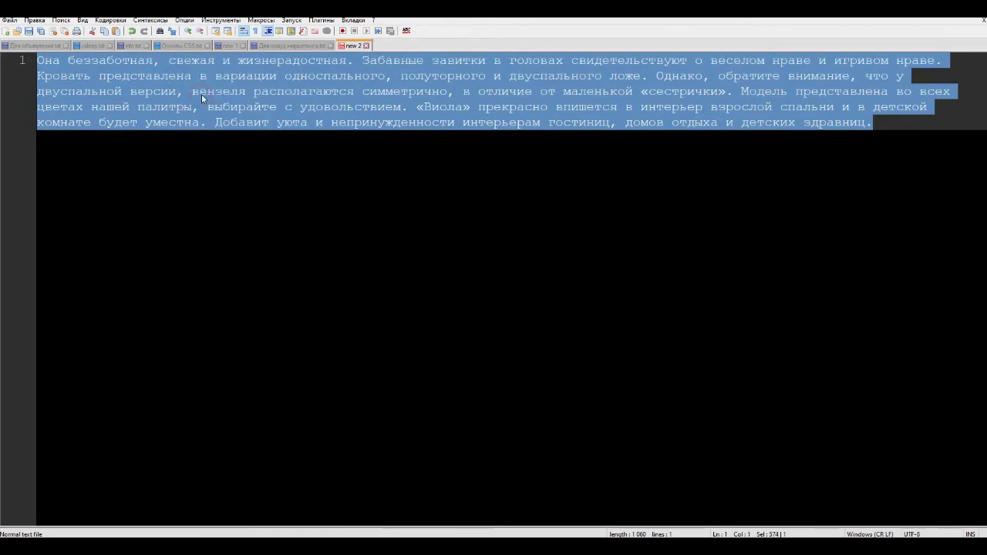
{"action": "left_click", "coordinate": [221, 549]}
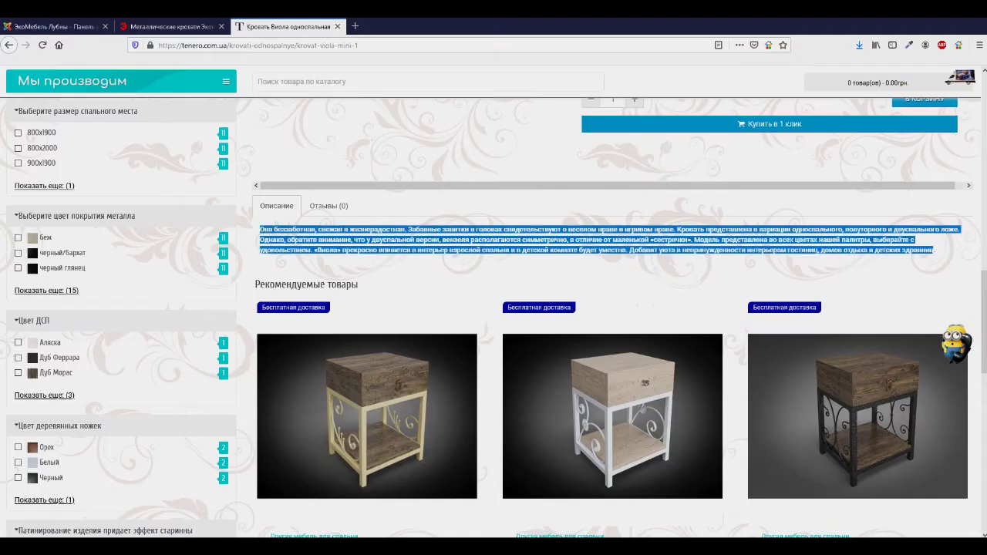
{"action": "right_click", "coordinate": [362, 247]}
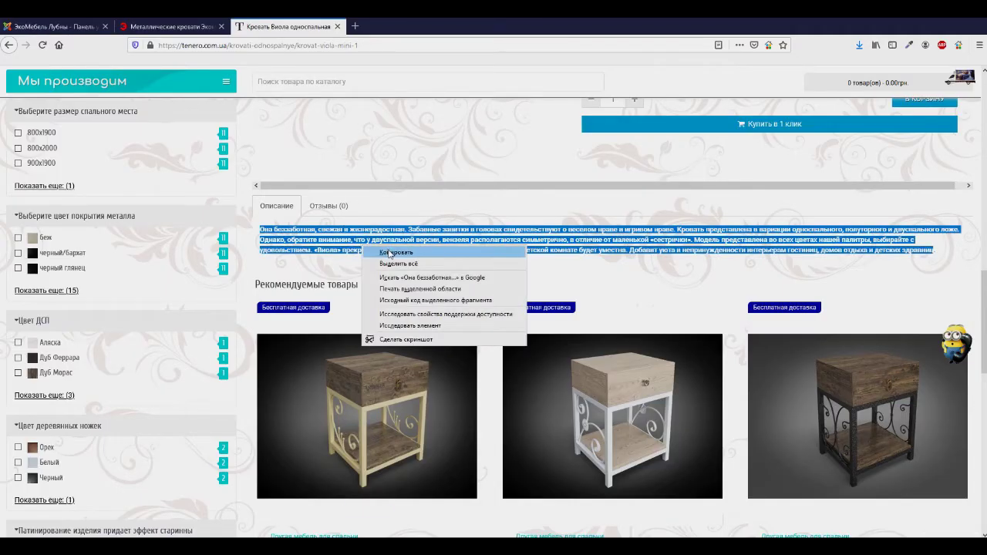
{"action": "left_click", "coordinate": [395, 252]}
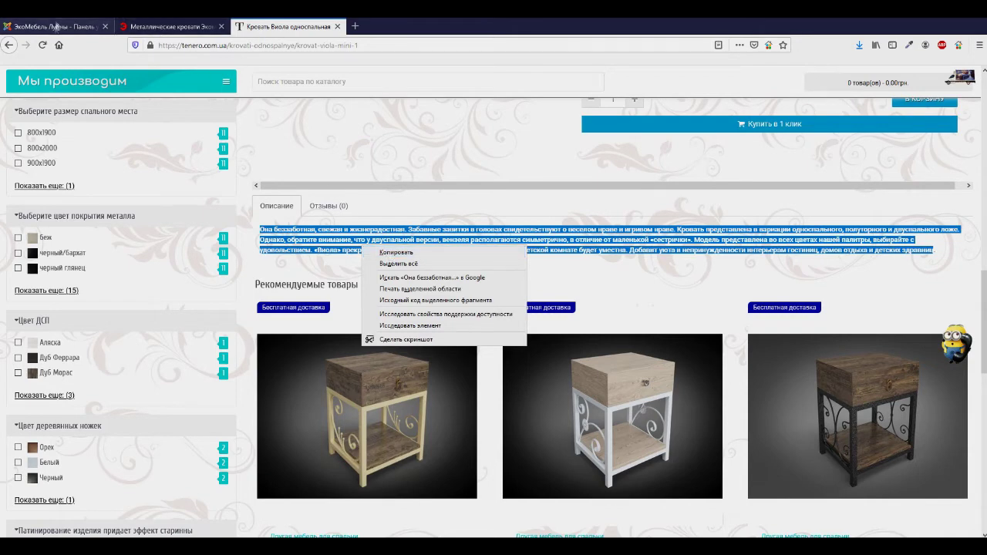
{"action": "left_click", "coordinate": [54, 27]}
{"action": "left_click", "coordinate": [204, 387]}
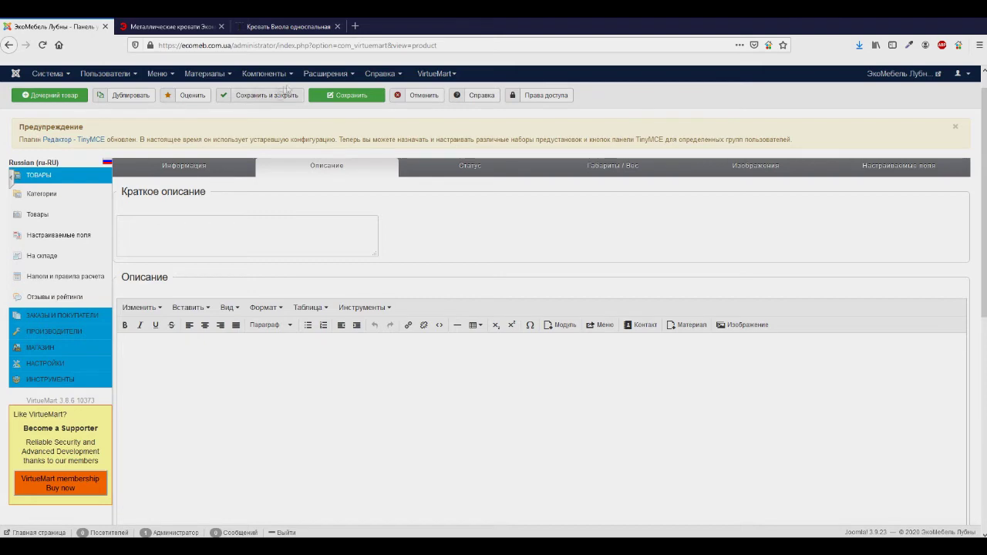
{"action": "left_click", "coordinate": [298, 26]}
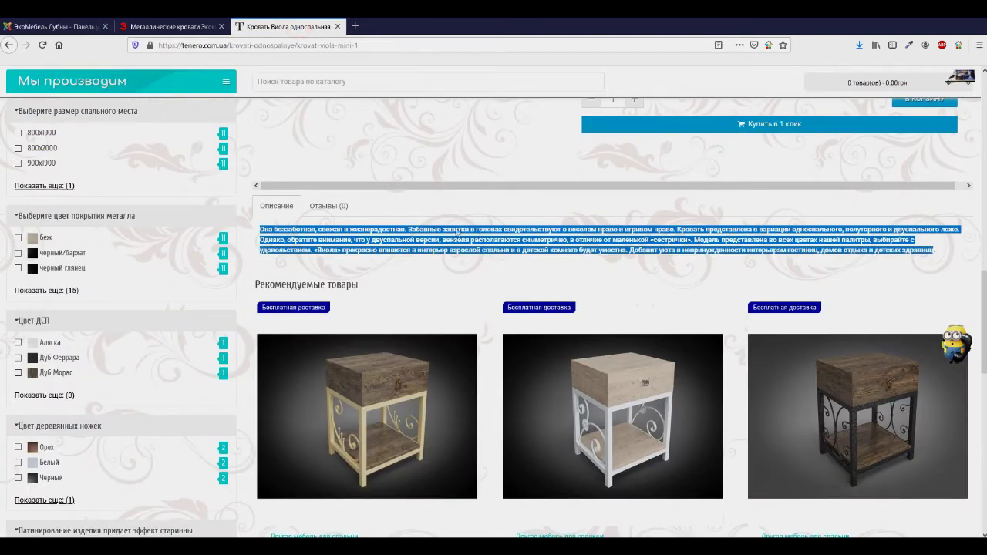
{"action": "left_click", "coordinate": [446, 244]}
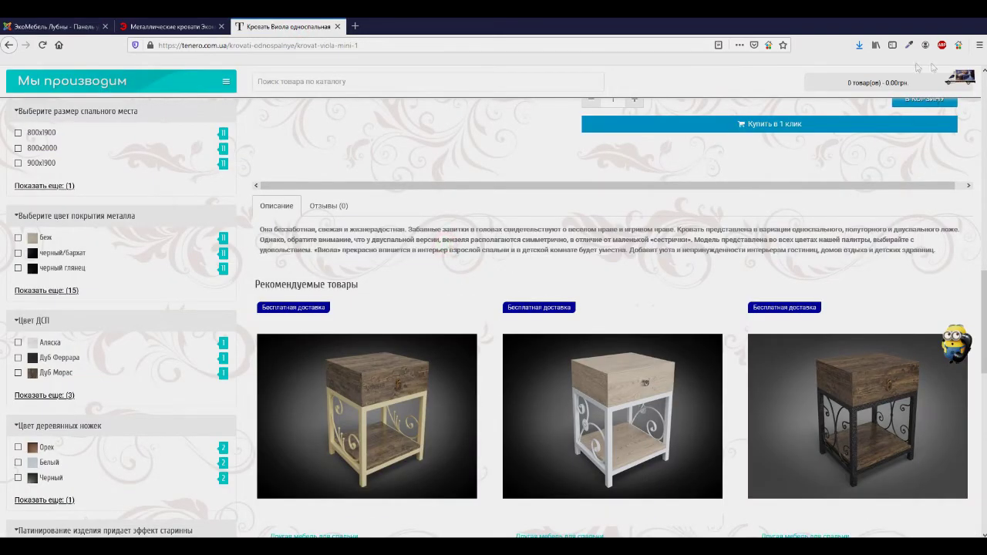
{"action": "left_click_drag", "start_coordinate": [422, 306], "coordinate": [435, 255]}
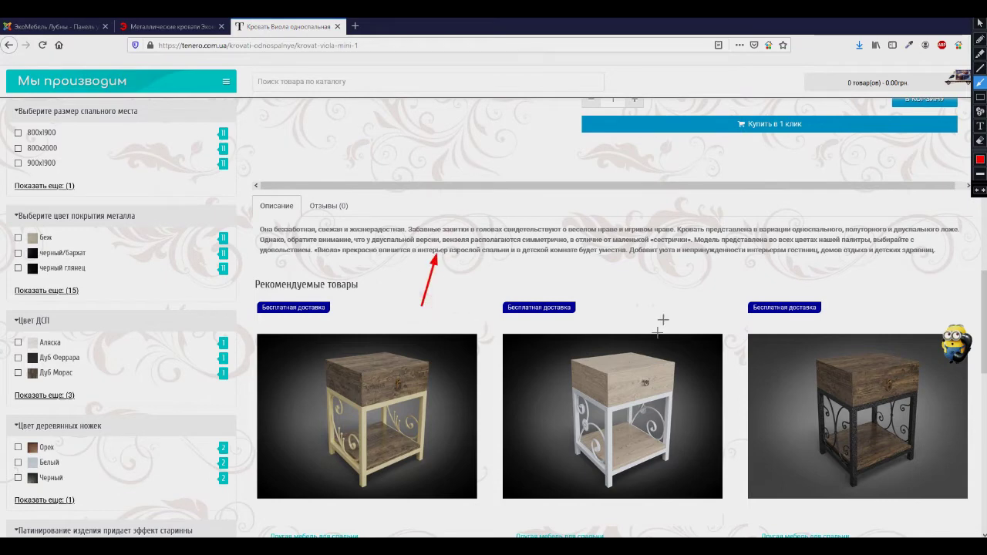
{"action": "left_click", "coordinate": [62, 26]}
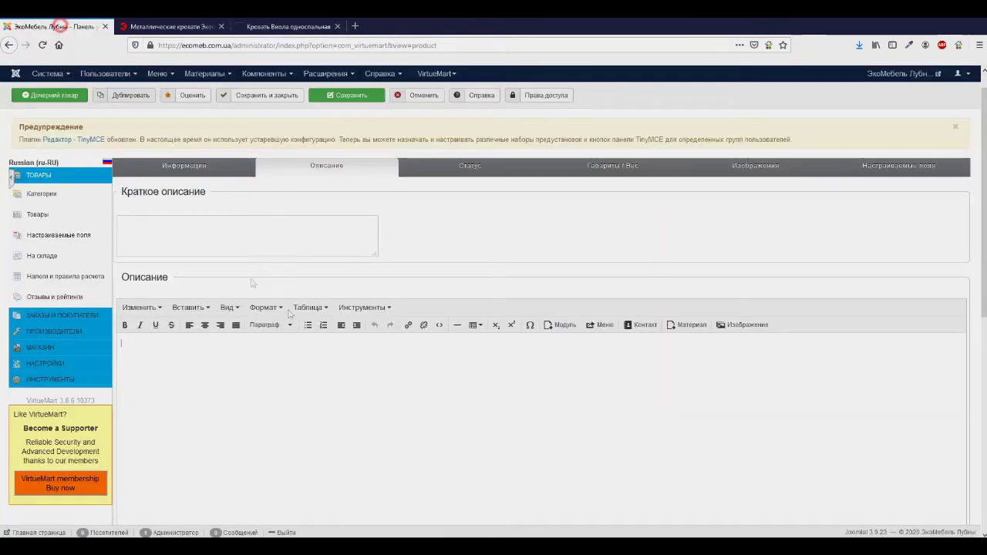
- Copy the plain-text Виола paragraph from Notepad++ and paste it into the product's Описание editor in the browser
{"action": "key", "text": "alt+Tab"}
{"action": "left_click", "coordinate": [448, 194]}
{"action": "left_click_drag", "start_coordinate": [876, 122], "coordinate": [6, 58]}
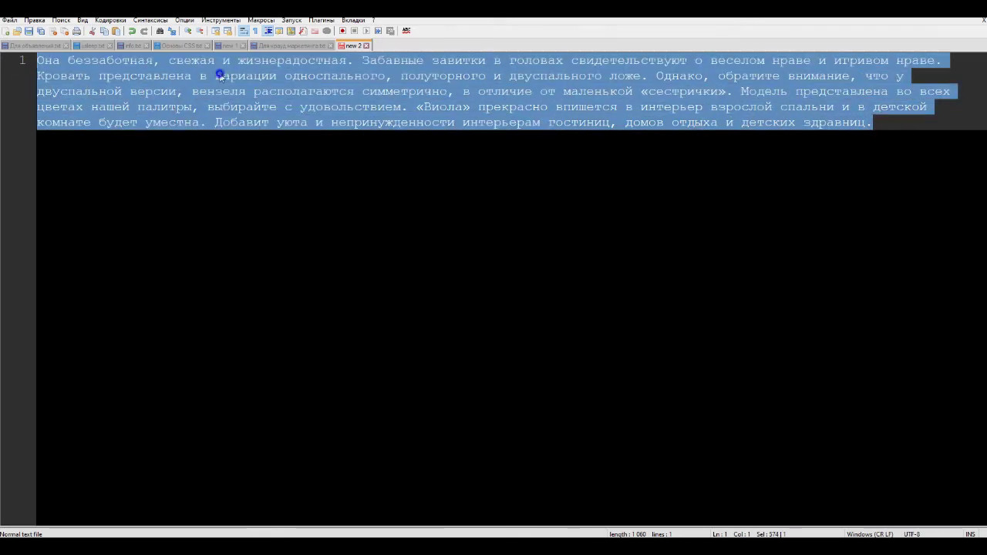
{"action": "right_click", "coordinate": [220, 76]}
{"action": "left_click", "coordinate": [258, 92]}
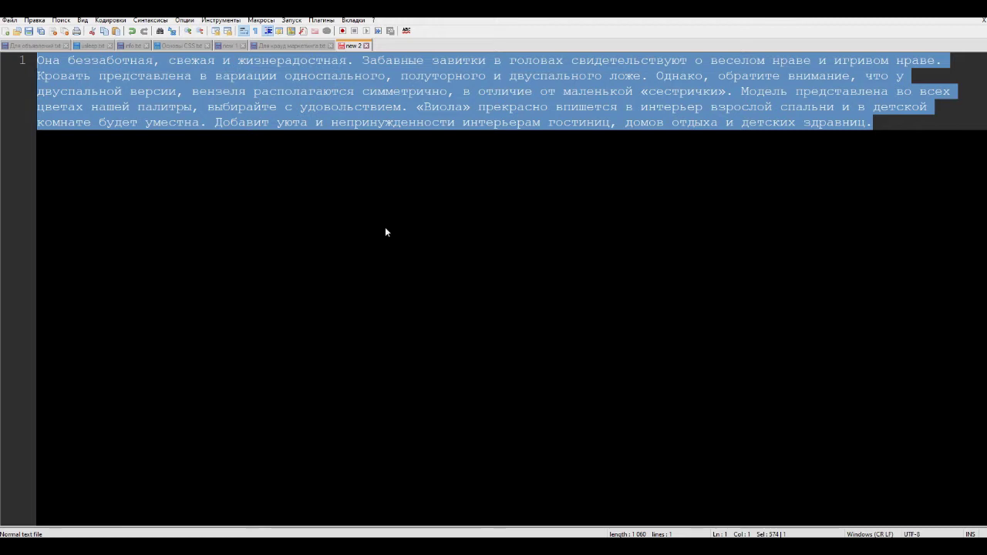
{"action": "right_click", "coordinate": [379, 86]}
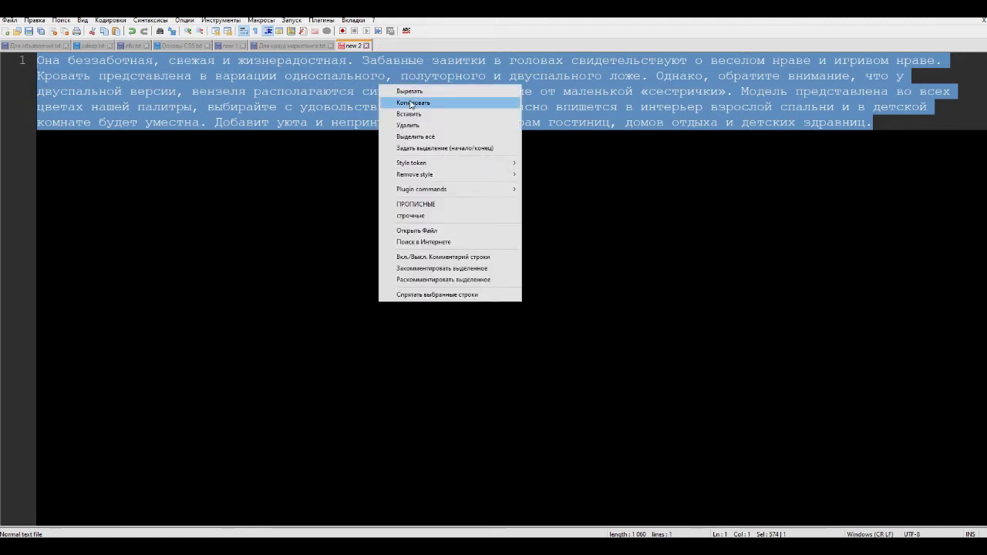
{"action": "left_click", "coordinate": [407, 102]}
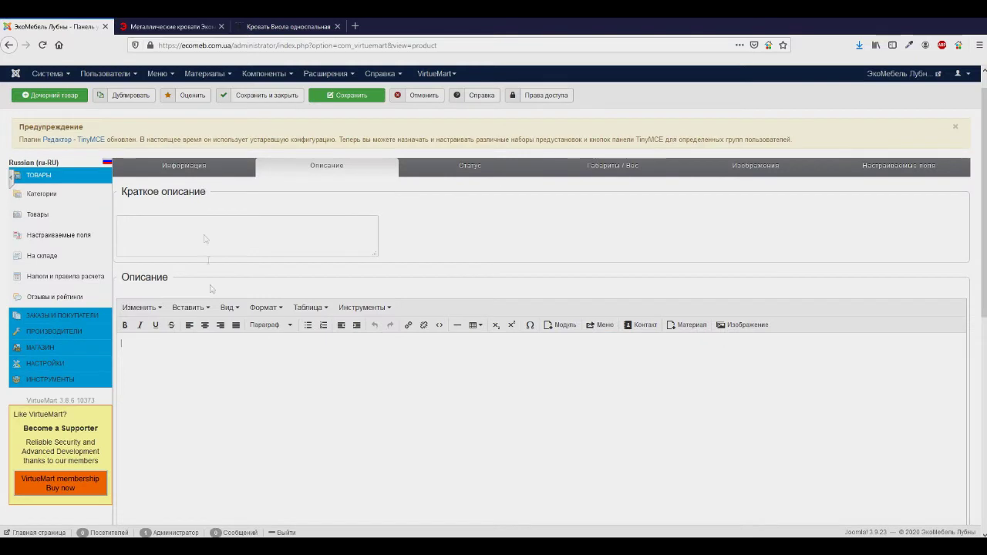
{"action": "right_click", "coordinate": [171, 354]}
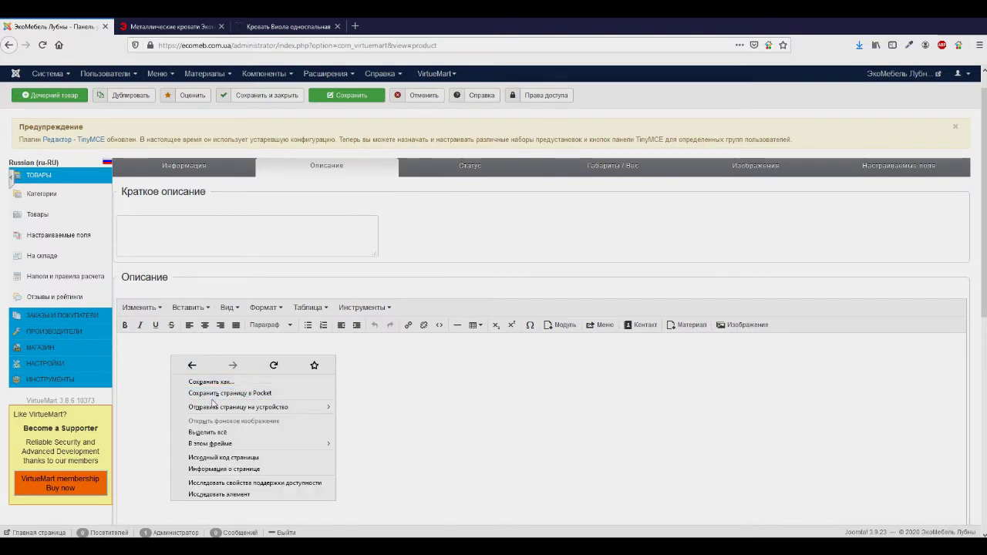
{"action": "left_click", "coordinate": [156, 385]}
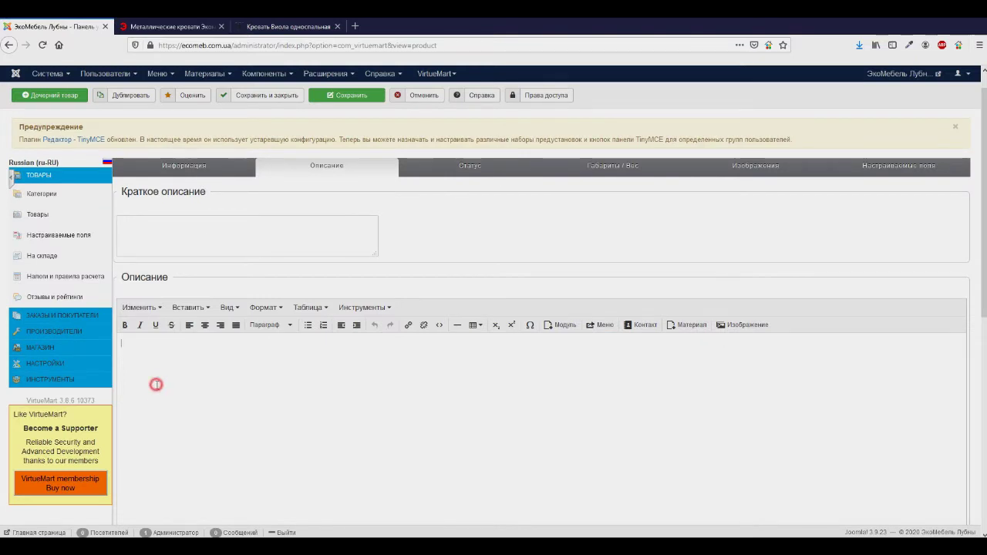
{"action": "key", "text": "ctrl+v"}
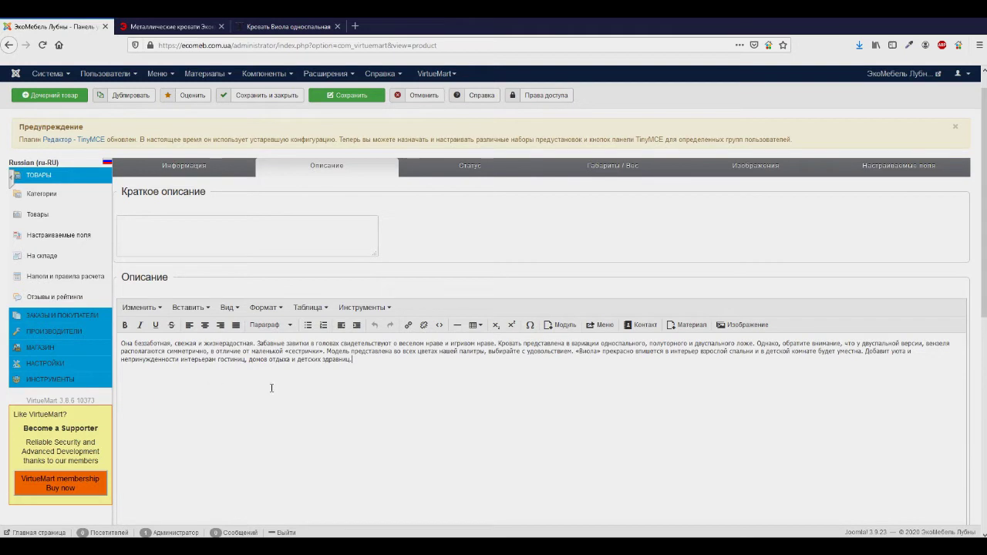
{"action": "triple_click", "coordinate": [378, 368]}
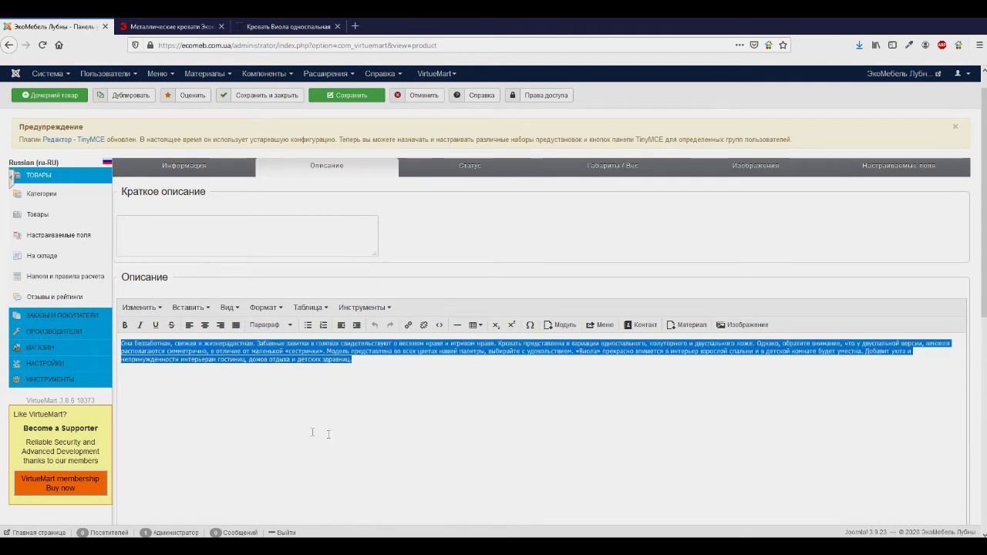
{"action": "left_click", "coordinate": [304, 390]}
{"action": "triple_click", "coordinate": [362, 361]}
{"action": "scroll", "coordinate": [309, 378], "scroll_direction": "down", "scroll_amount": 3}
{"action": "scroll", "coordinate": [304, 377], "scroll_direction": "up", "scroll_amount": 3}
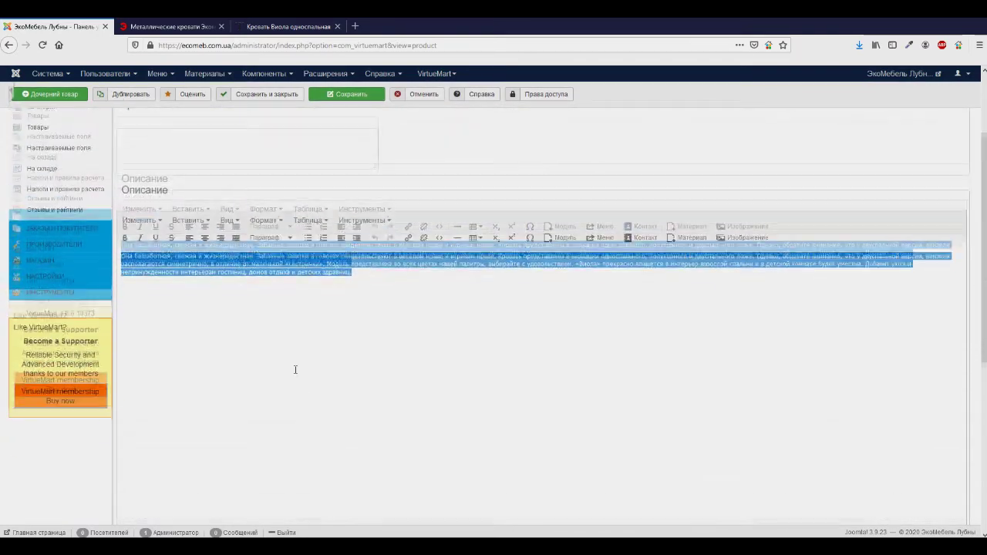
- Enter "Металлическая односпальная кровать" as the product's Краткое описание
{"action": "left_click", "coordinate": [228, 226]}
{"action": "left_click", "coordinate": [242, 199]}
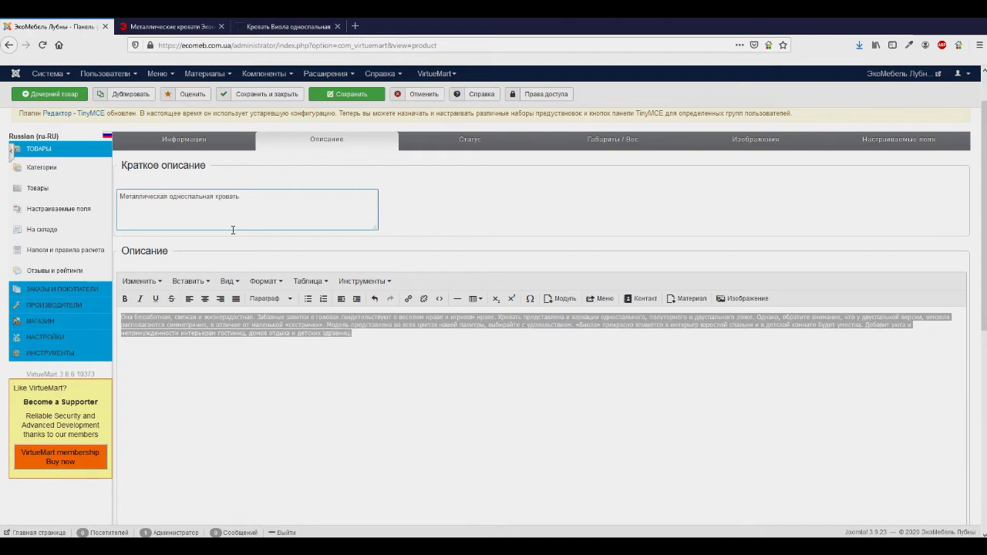
{"action": "left_click", "coordinate": [431, 354]}
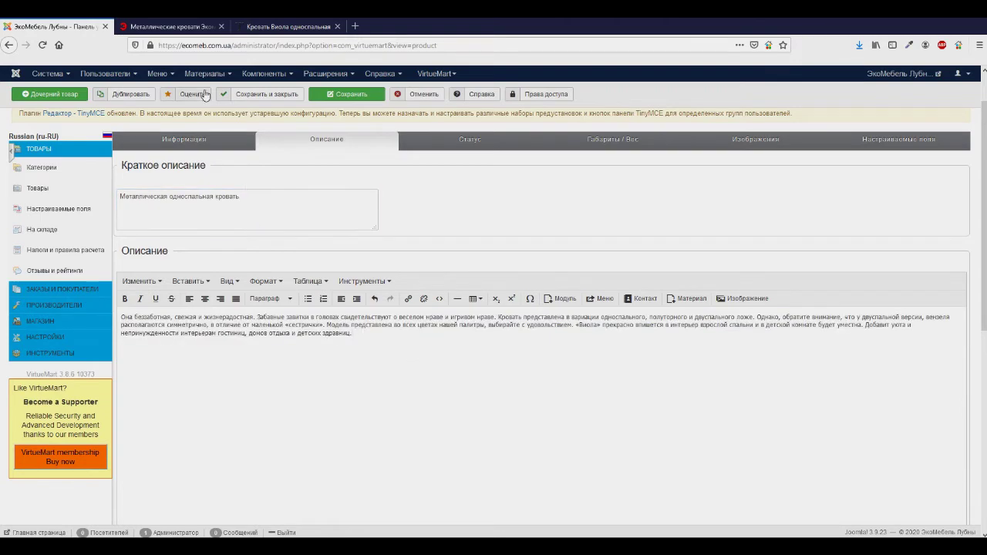
- Check the supplier's Виола page and extend Краткое описание to "Металлическая односпальная кровать от производителя"
{"action": "left_click", "coordinate": [305, 26]}
{"action": "scroll", "coordinate": [444, 314], "scroll_direction": "up", "scroll_amount": 5}
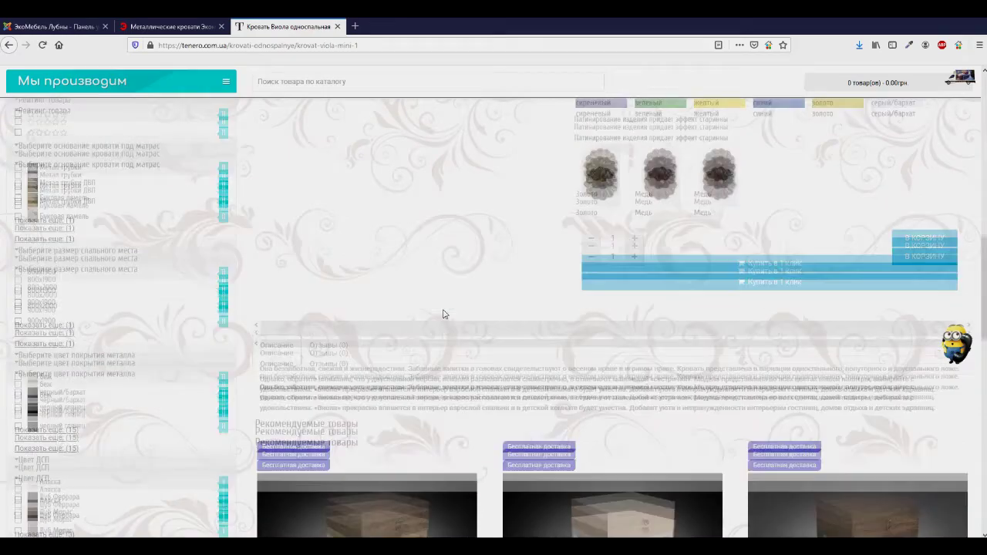
{"action": "scroll", "coordinate": [443, 314], "scroll_direction": "up", "scroll_amount": 3}
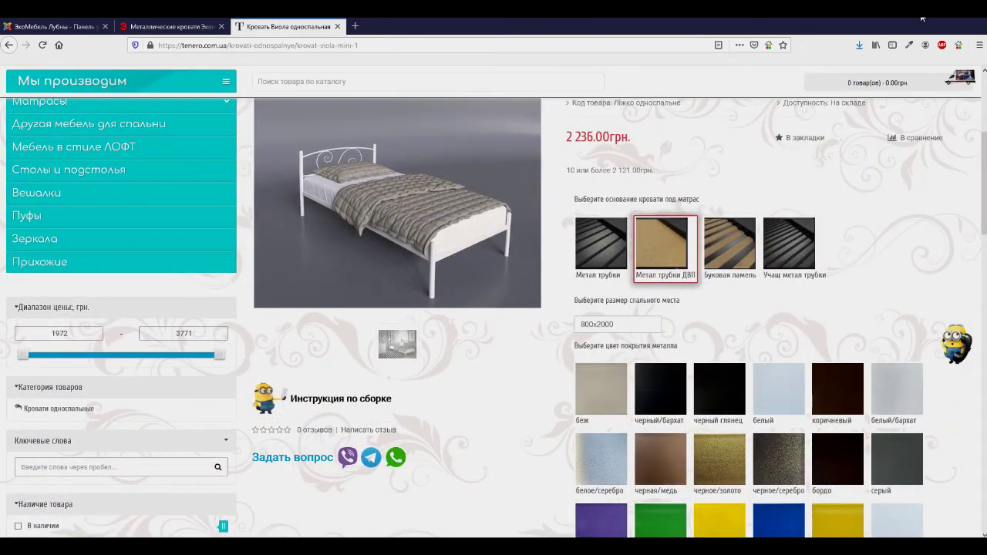
{"action": "key", "text": "ctrl+Tab"}
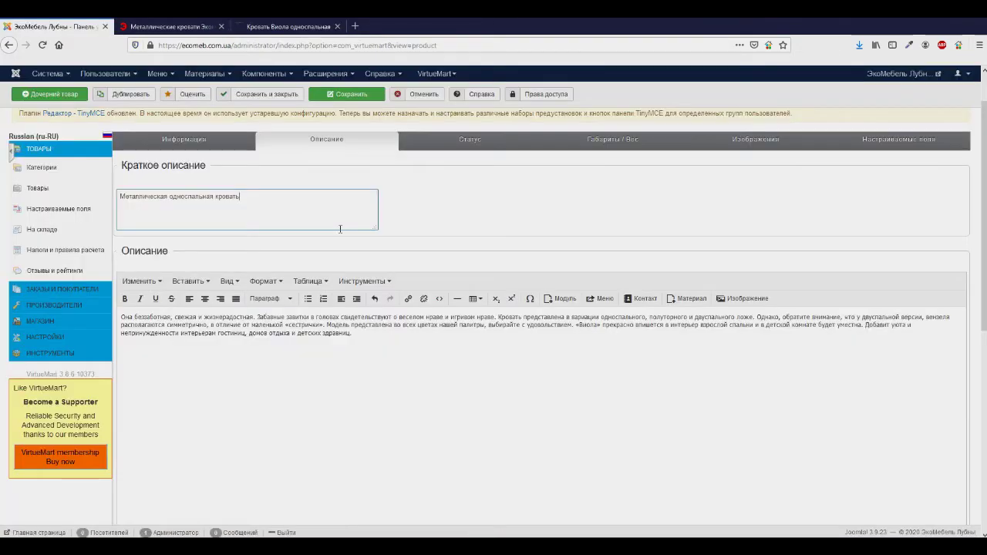
{"action": "type", "text": "т производителя"}
{"action": "left_click", "coordinate": [408, 382]}
{"action": "scroll", "coordinate": [282, 342], "scroll_direction": "down", "scroll_amount": 5}
{"action": "scroll", "coordinate": [271, 332], "scroll_direction": "up", "scroll_amount": 3}
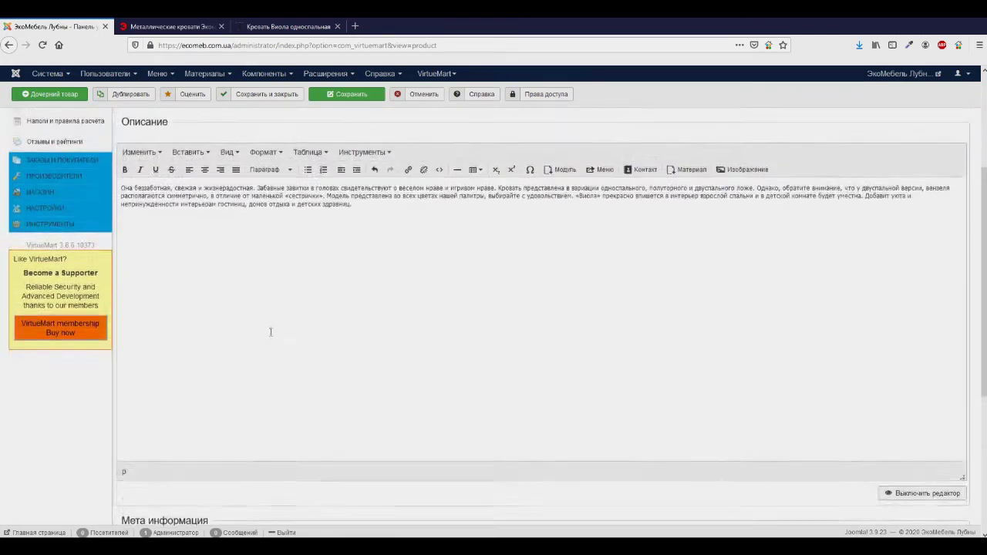
{"action": "scroll", "coordinate": [271, 332], "scroll_direction": "up", "scroll_amount": 3}
{"action": "left_click", "coordinate": [228, 215]}
{"action": "left_click", "coordinate": [372, 347]}
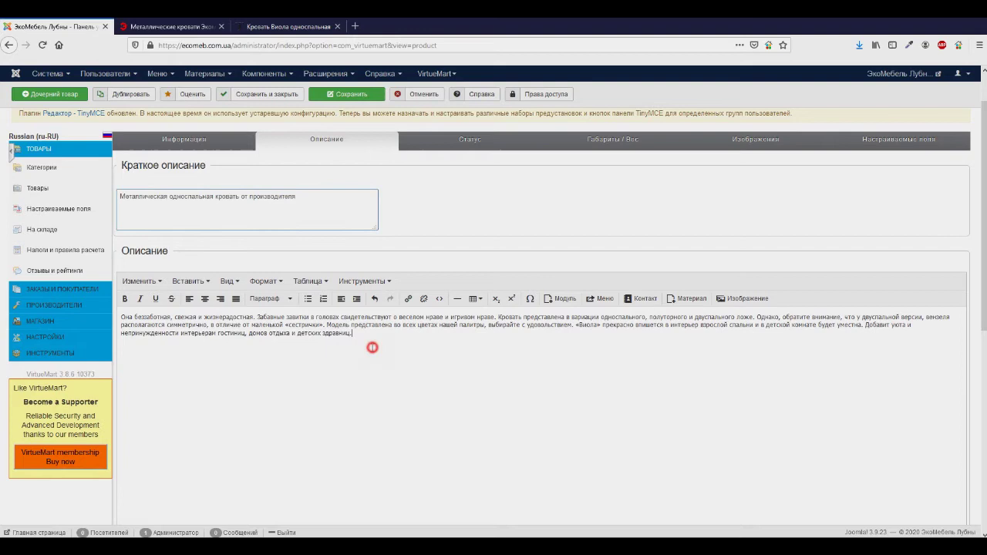
- Set Мета Robots to "index, follow" in the product's Мета информация section
{"action": "scroll", "coordinate": [390, 359], "scroll_direction": "down", "scroll_amount": 6}
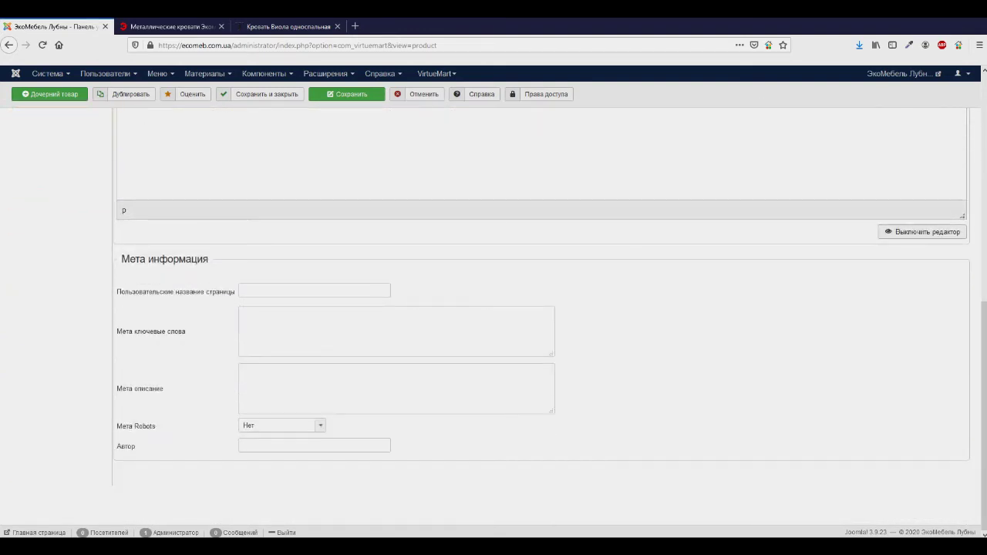
{"action": "key", "text": "ctrl+shift+p"}
{"action": "left_click_drag", "start_coordinate": [81, 442], "coordinate": [210, 303]}
{"action": "left_click_drag", "start_coordinate": [552, 466], "coordinate": [329, 389]}
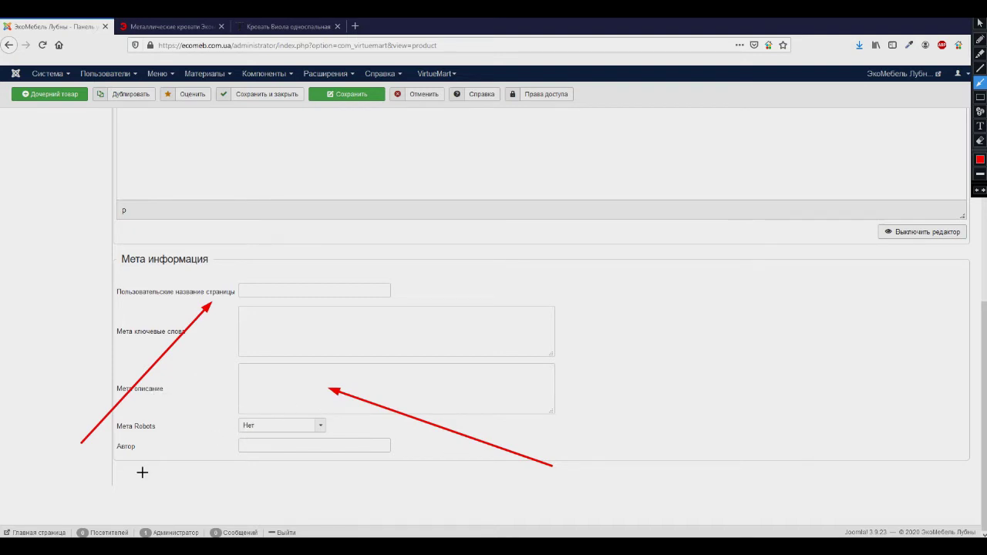
{"action": "left_click", "coordinate": [980, 22]}
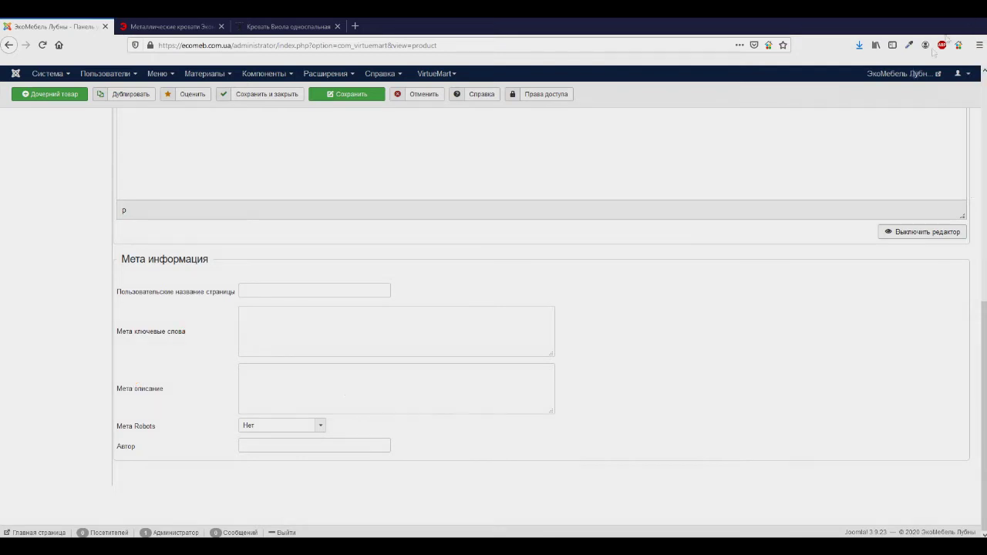
{"action": "left_click", "coordinate": [253, 428]}
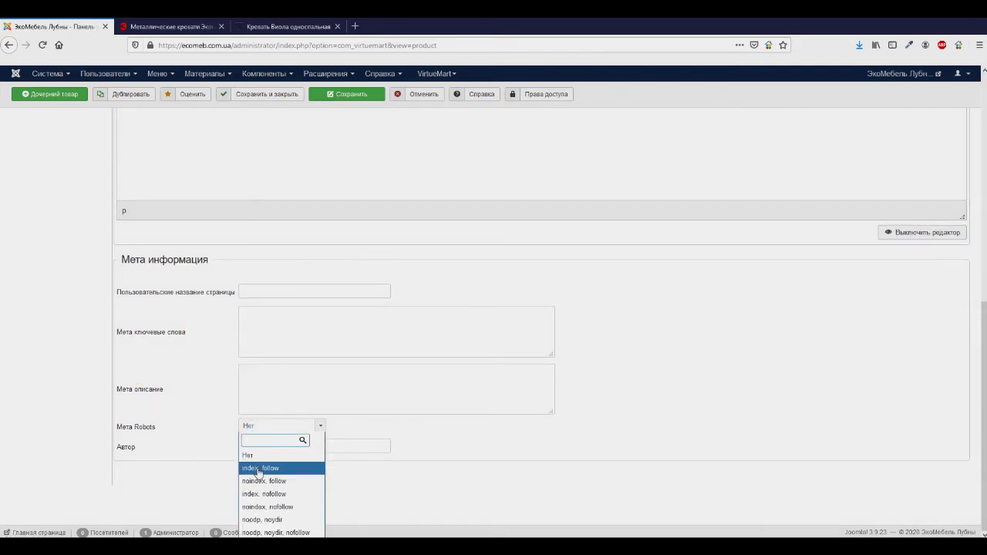
{"action": "left_click", "coordinate": [259, 470]}
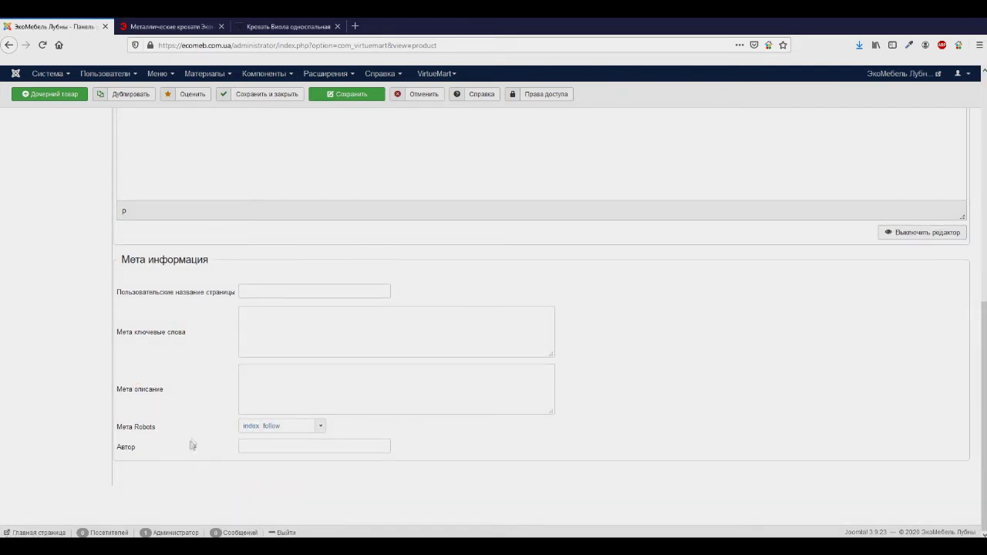
{"action": "left_click", "coordinate": [293, 432]}
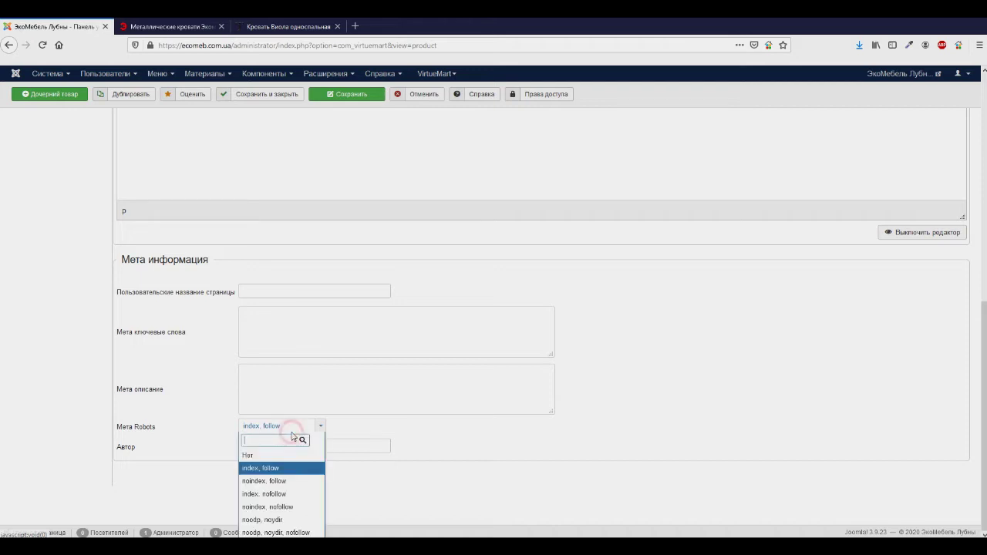
{"action": "left_click", "coordinate": [89, 433]}
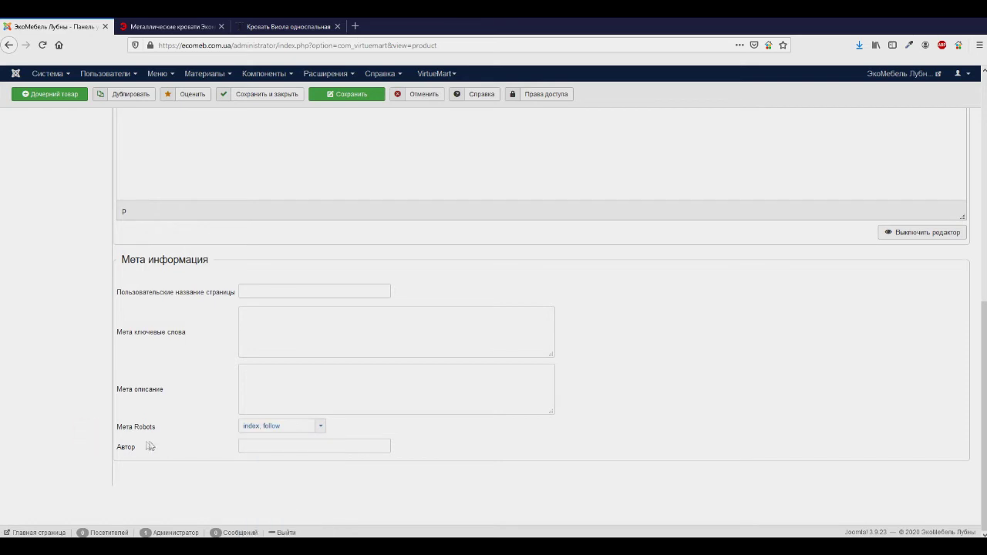
{"action": "left_click", "coordinate": [980, 82]}
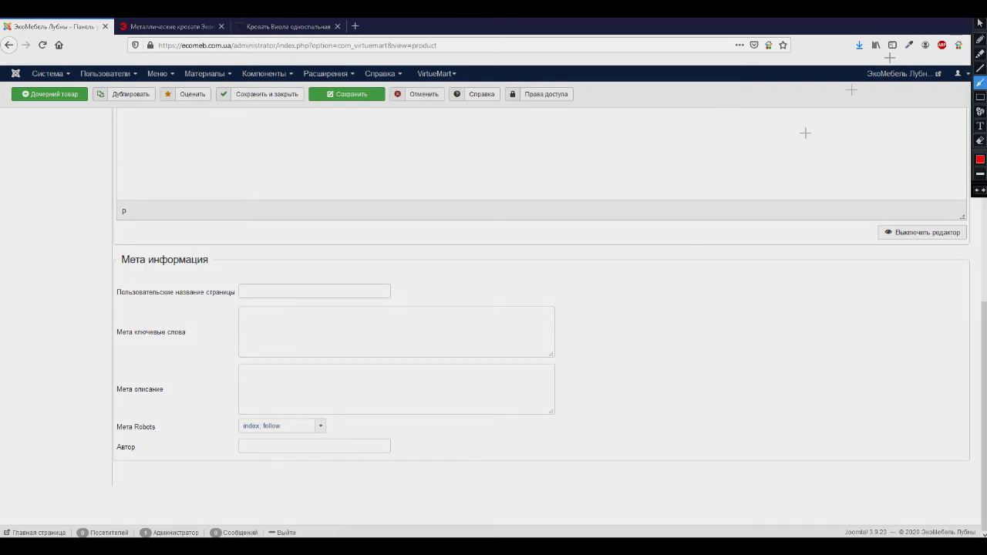
{"action": "left_click_drag", "start_coordinate": [335, 430], "coordinate": [462, 465]}
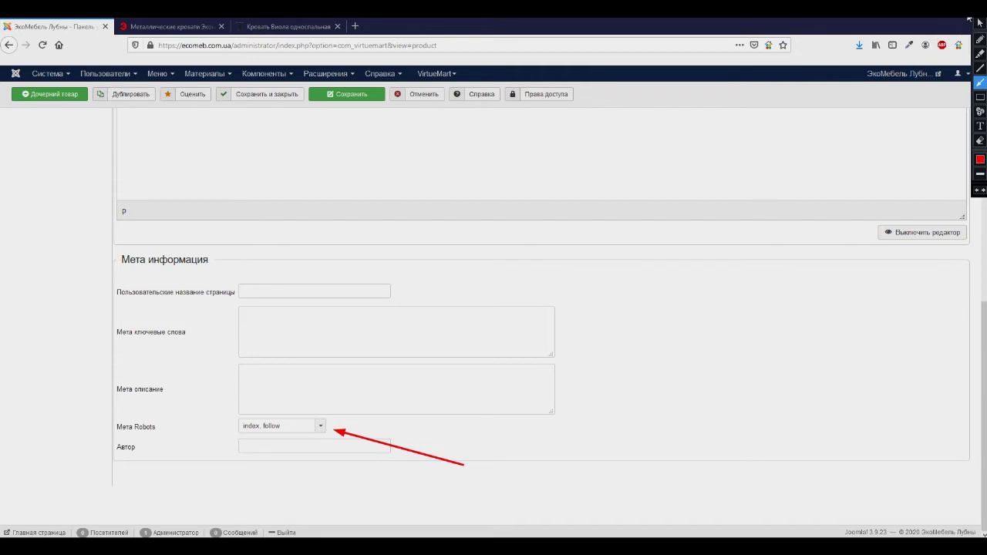
{"action": "left_click", "coordinate": [981, 22]}
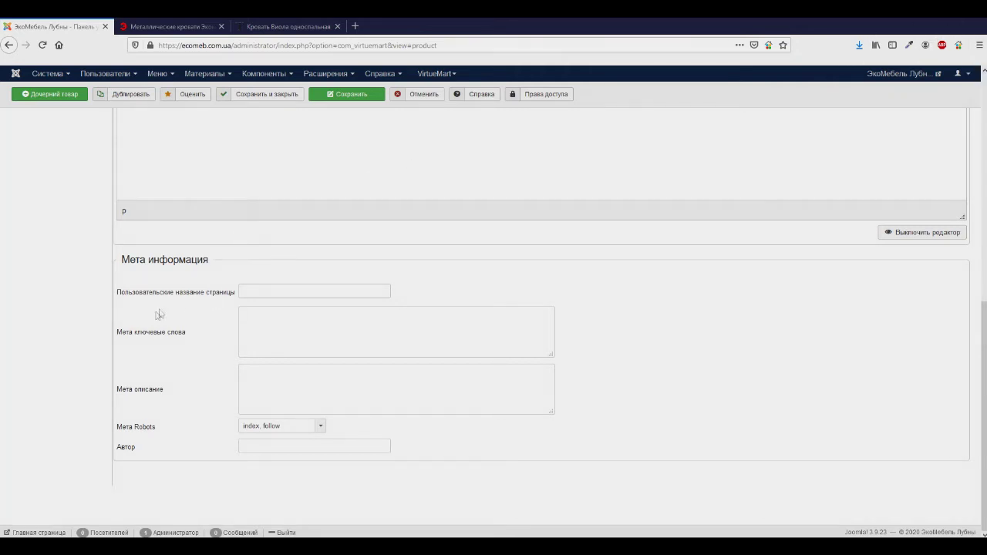
- Open the VirtueMart product list in a new browser tab and open the product Стул барный Коно for editing
{"action": "scroll", "coordinate": [75, 336], "scroll_direction": "up", "scroll_amount": 10}
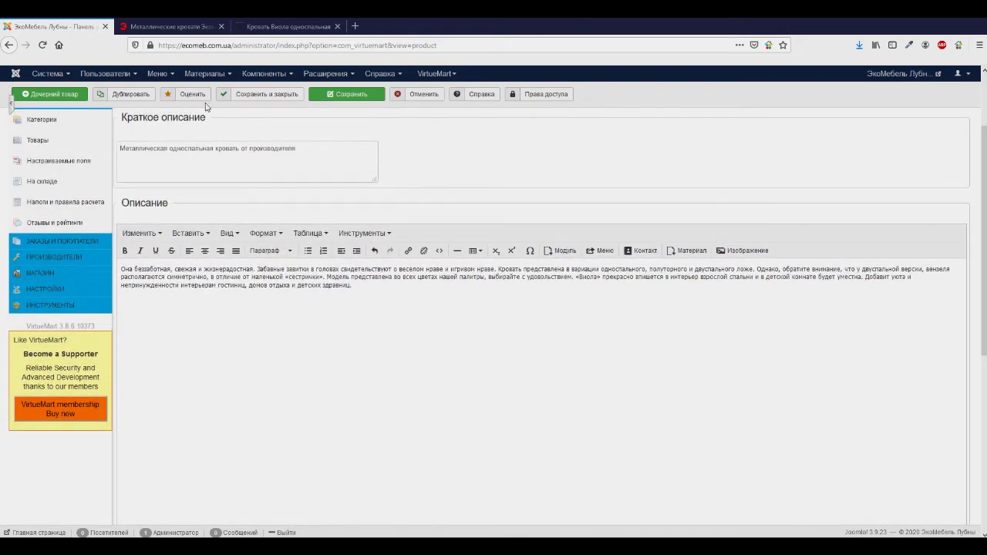
{"action": "scroll", "coordinate": [282, 134], "scroll_direction": "up", "scroll_amount": 2}
{"action": "left_click", "coordinate": [435, 74]}
{"action": "right_click", "coordinate": [445, 118]}
{"action": "left_click", "coordinate": [461, 128]}
{"action": "key", "text": "ctrl+Tab"}
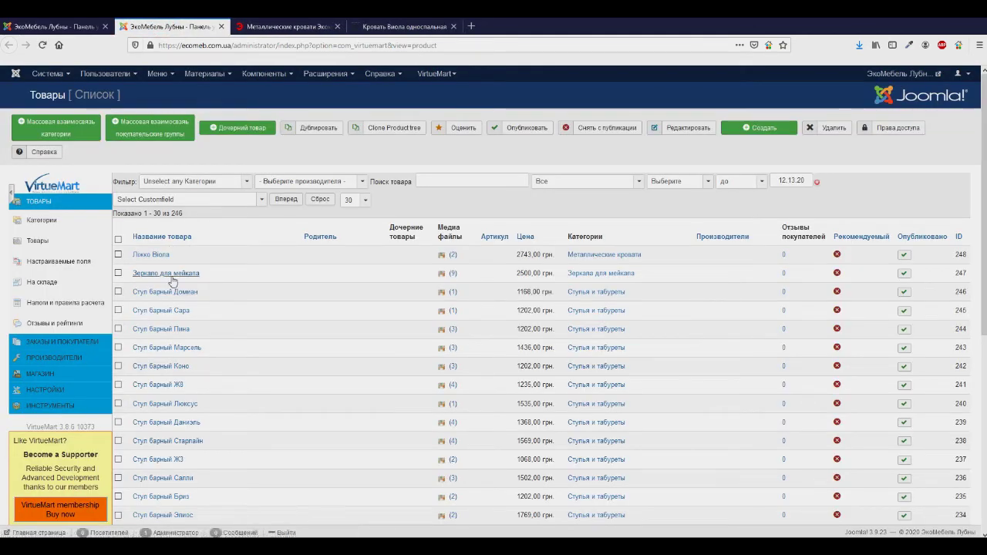
{"action": "scroll", "coordinate": [162, 304], "scroll_direction": "down", "scroll_amount": 2}
{"action": "left_click", "coordinate": [173, 262]}
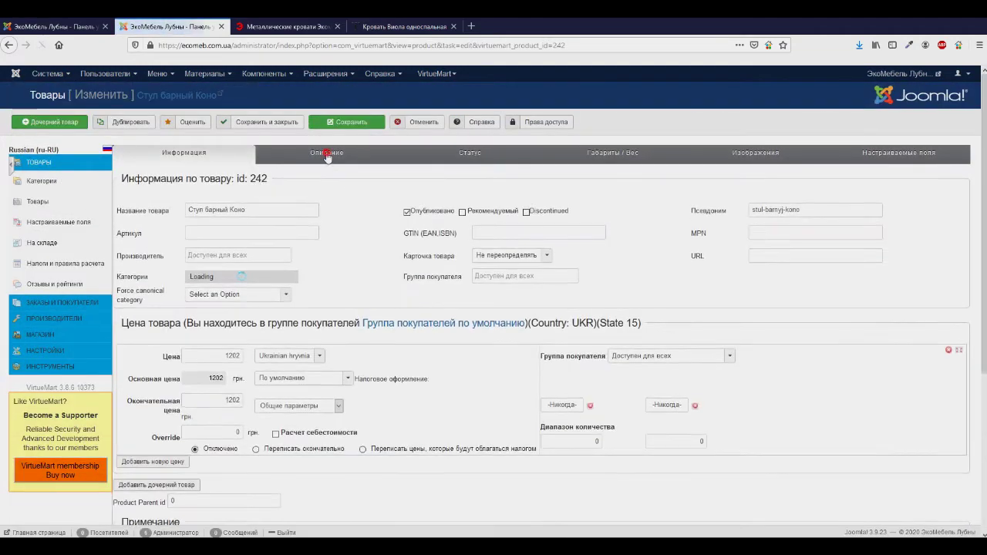
- Copy the Пользовательские название страницы text of Стул барный Коно and paste it into Notepad++ over the old paragraph
{"action": "scroll", "coordinate": [543, 223], "scroll_direction": "down", "scroll_amount": 10}
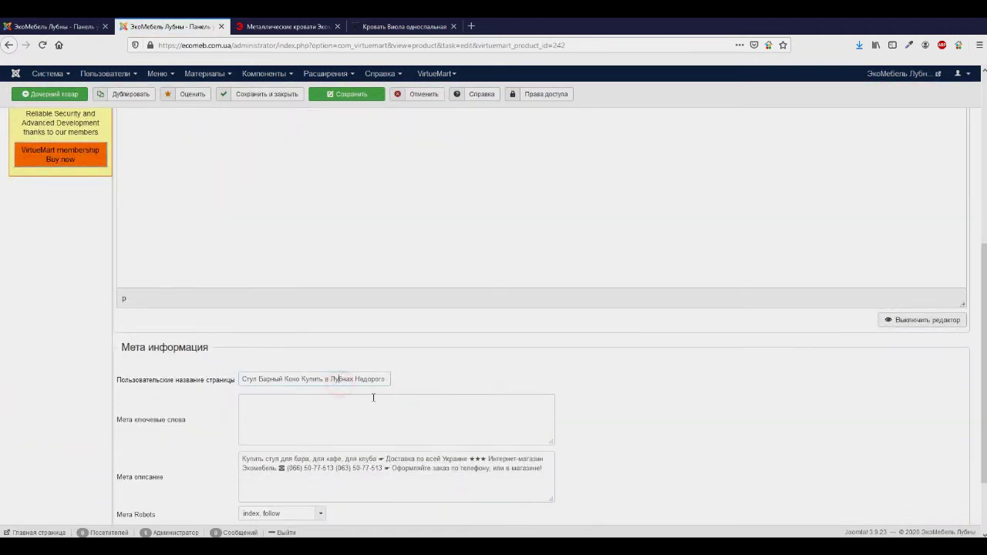
{"action": "triple_click", "coordinate": [343, 380]}
{"action": "key", "text": "ctrl+c"}
{"action": "key", "text": "alt+Tab"}
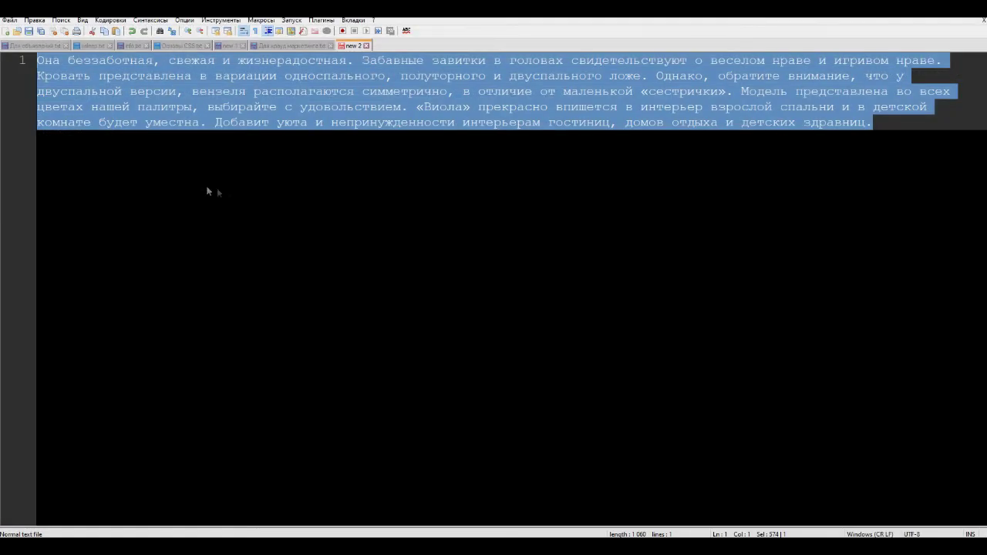
{"action": "key", "text": "ctrl+v"}
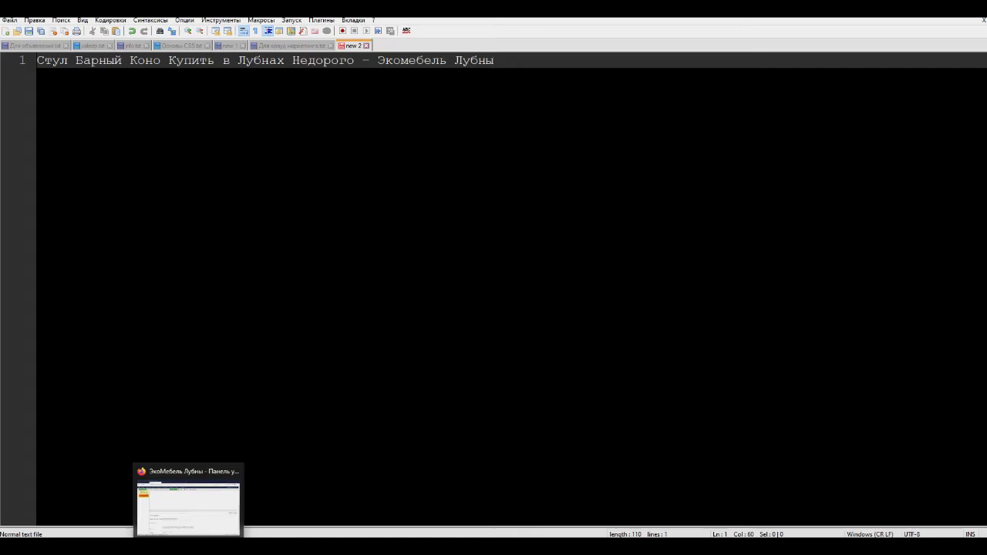
- Copy the new product's name "Кровать Виола (Мини)" and put it in place of "Стул Барный Коно" in the Notepad++ title
{"action": "left_click", "coordinate": [189, 547]}
{"action": "left_click", "coordinate": [58, 26]}
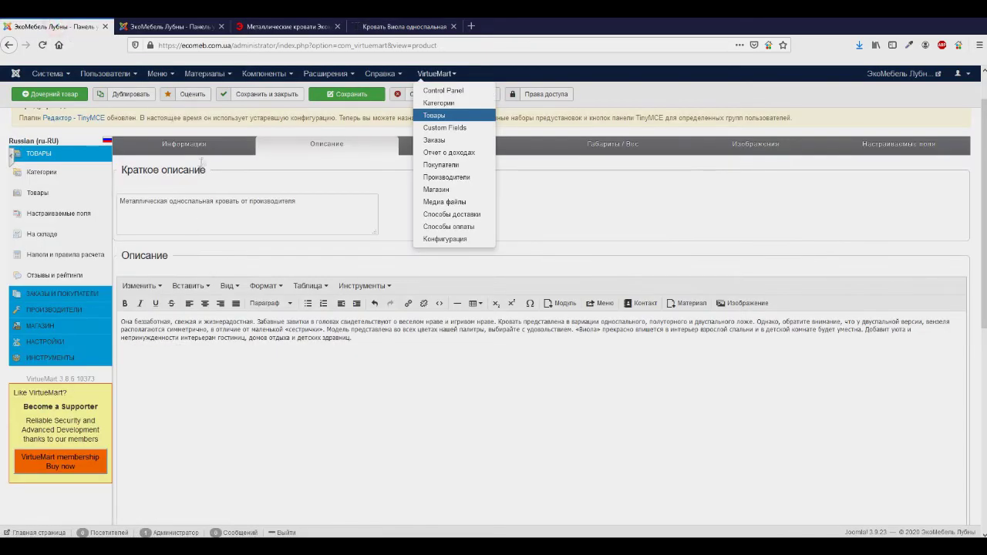
{"action": "left_click", "coordinate": [201, 147]}
{"action": "triple_click", "coordinate": [280, 201]}
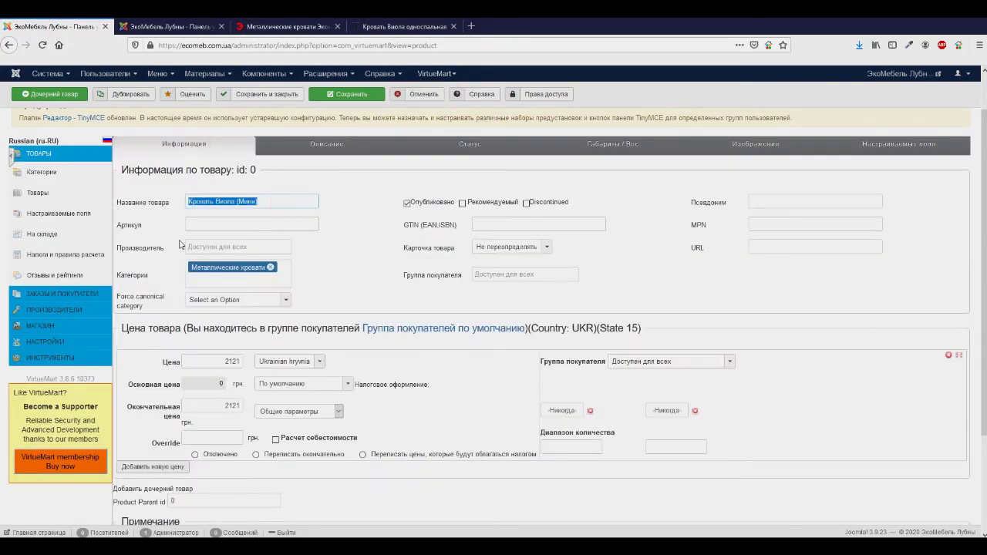
{"action": "left_click", "coordinate": [183, 546]}
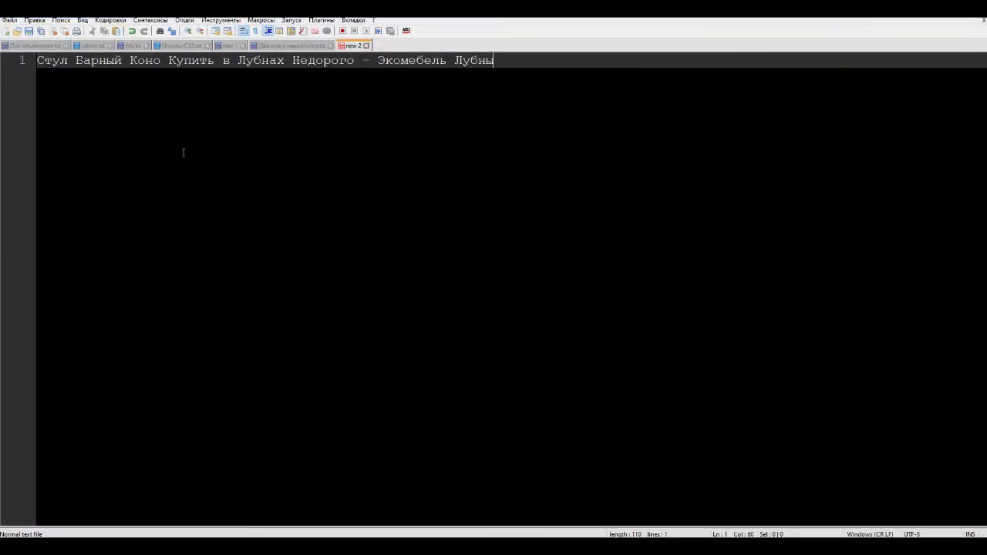
{"action": "left_click_drag", "start_coordinate": [216, 60], "coordinate": [6, 68]}
{"action": "left_click", "coordinate": [180, 107]}
{"action": "left_click_drag", "start_coordinate": [164, 61], "coordinate": [37, 62]}
{"action": "key", "text": "ctrl+v"}
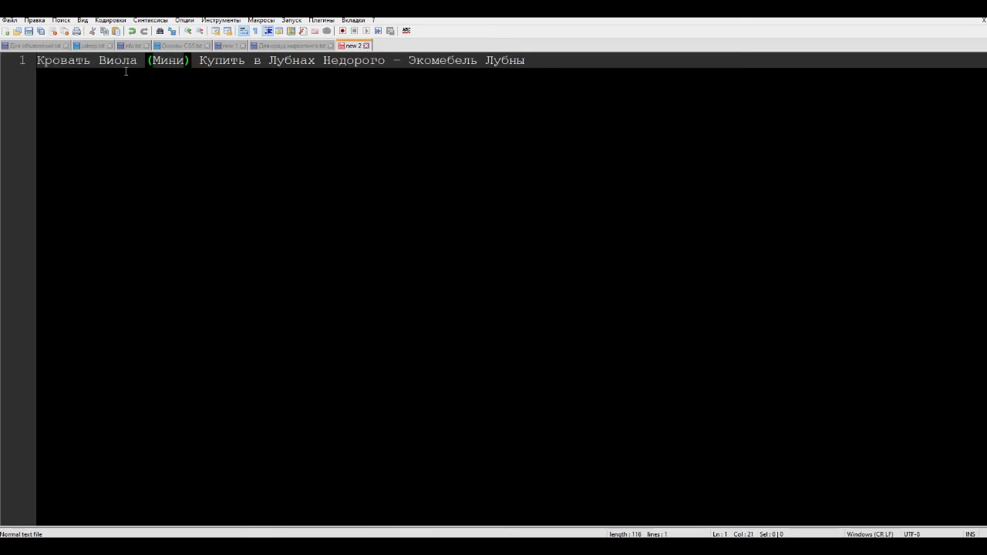
- Paste the edited title into Пользовательские название страницы in the new bed's Мета информация section
{"action": "left_click_drag", "start_coordinate": [200, 60], "coordinate": [37, 62]}
{"action": "left_click", "coordinate": [579, 73]}
{"action": "key", "text": "alt+Tab"}
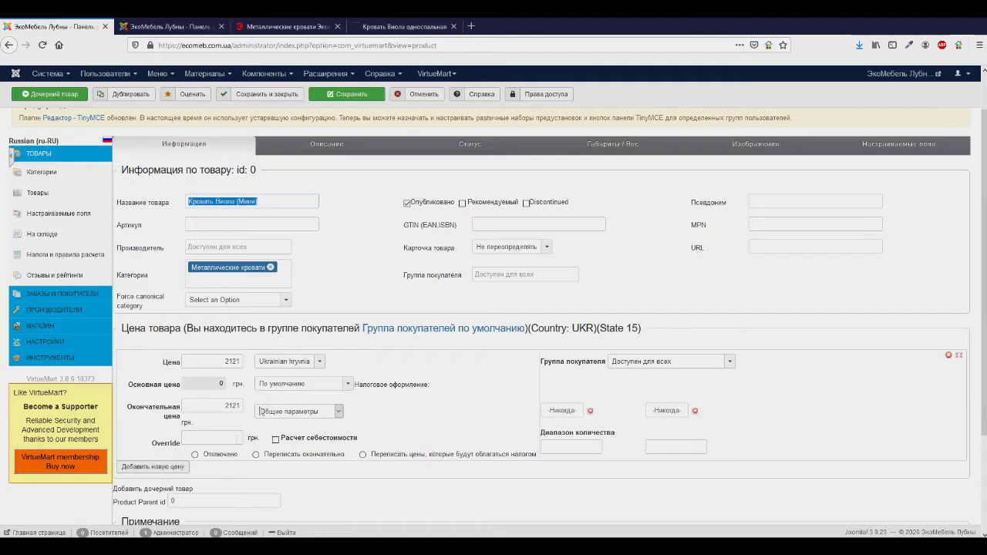
{"action": "left_click", "coordinate": [327, 147]}
{"action": "scroll", "coordinate": [461, 237], "scroll_direction": "down", "scroll_amount": 10}
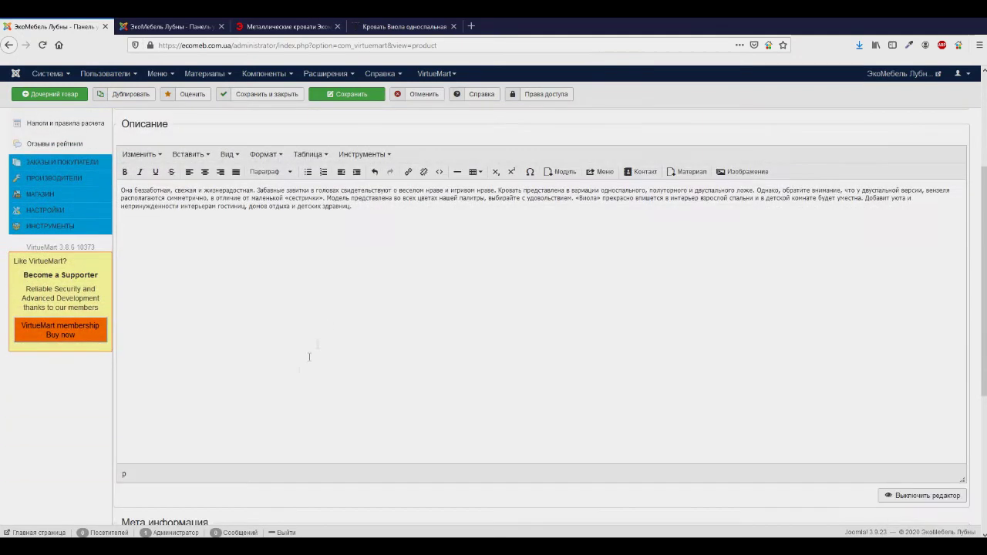
{"action": "left_click", "coordinate": [266, 342]}
{"action": "key", "text": "ctrl+v"}
- Read through the full text of the pasted page title in Пользовательские название страницы
{"action": "left_click_drag", "start_coordinate": [340, 345], "coordinate": [181, 347]}
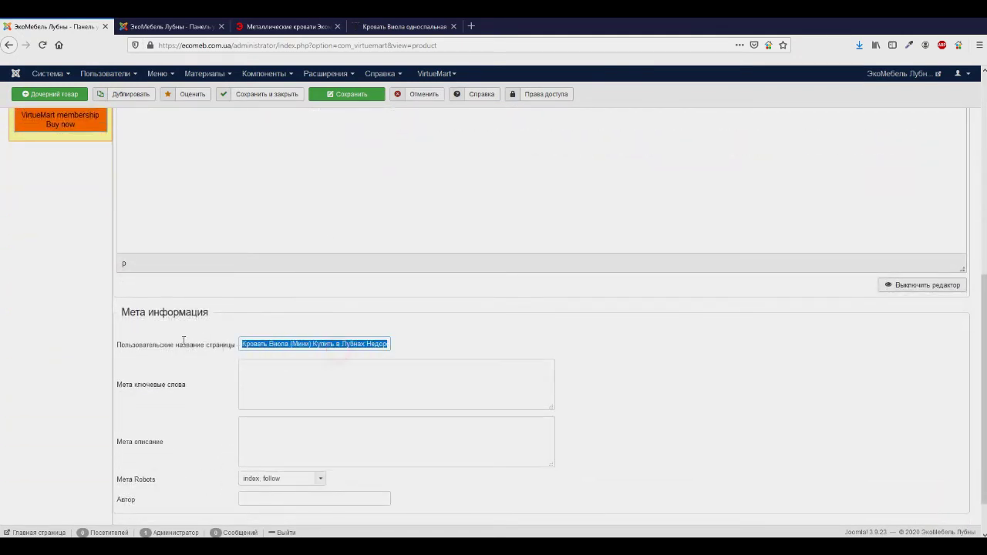
{"action": "left_click", "coordinate": [317, 377]}
{"action": "left_click_drag", "start_coordinate": [242, 343], "coordinate": [435, 345]}
{"action": "left_click", "coordinate": [294, 402]}
{"action": "triple_click", "coordinate": [354, 341]}
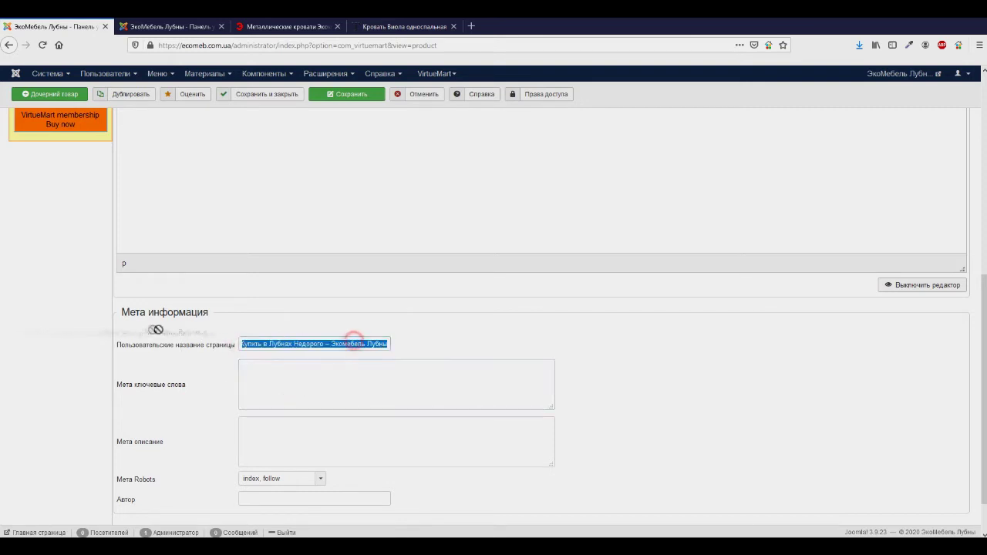
{"action": "left_click", "coordinate": [290, 342]}
{"action": "triple_click", "coordinate": [324, 344]}
{"action": "left_click", "coordinate": [285, 399]}
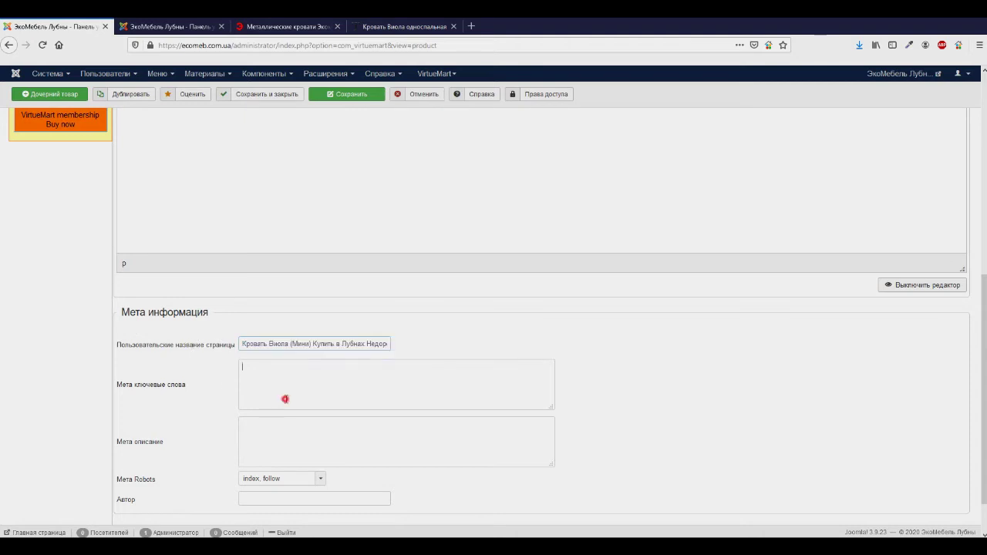
{"action": "left_click_drag", "start_coordinate": [244, 345], "coordinate": [215, 346]}
{"action": "key", "text": "ctrl+v"}
- Copy the Мета описание of Стул барный Коно and paste it into Notepad++ over the title text
{"action": "left_click", "coordinate": [172, 26]}
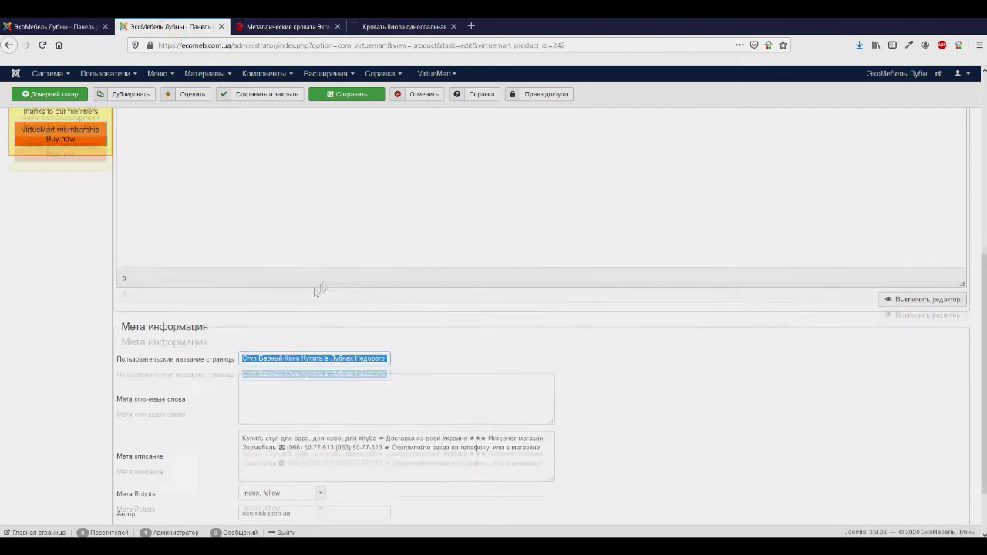
{"action": "scroll", "coordinate": [389, 396], "scroll_direction": "down", "scroll_amount": 2}
{"action": "left_click", "coordinate": [388, 395]}
{"action": "key", "text": "ctrl+a"}
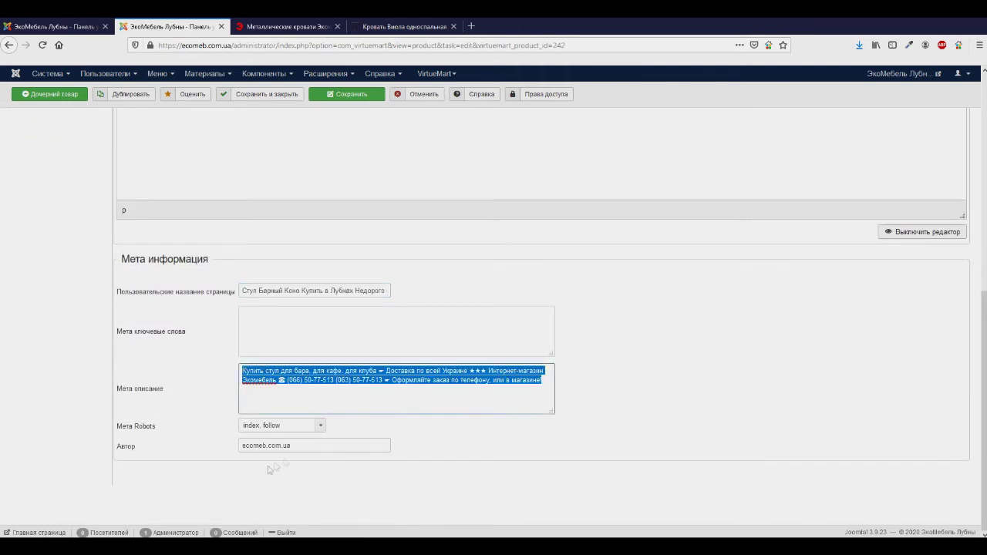
{"action": "key", "text": "ctrl+c"}
{"action": "key", "text": "alt+Tab"}
{"action": "key", "text": "ctrl+v"}
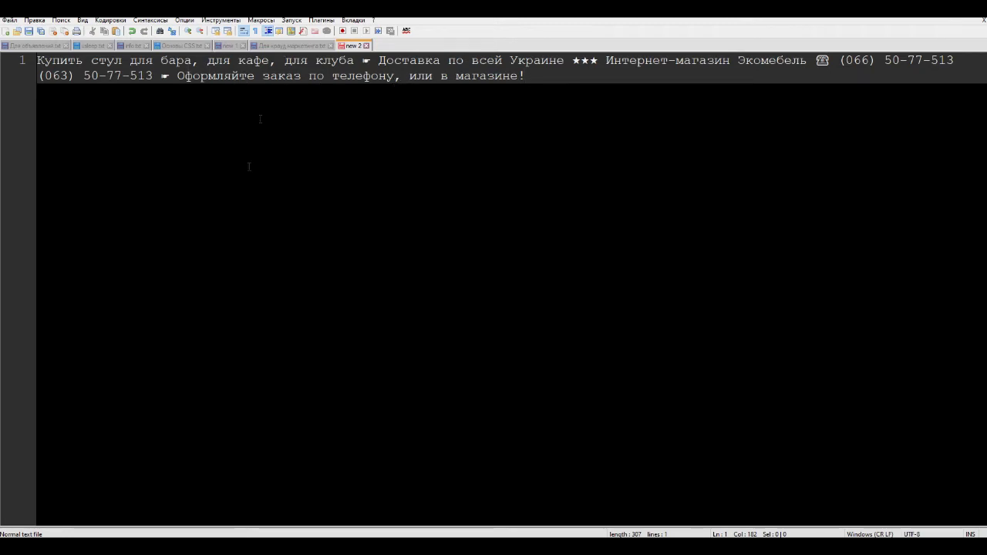
- Replace "стул для бара, для кафе, для клуба" in the Notepad++ text with the bed name from the new product's page title
{"action": "key", "text": "alt+Tab"}
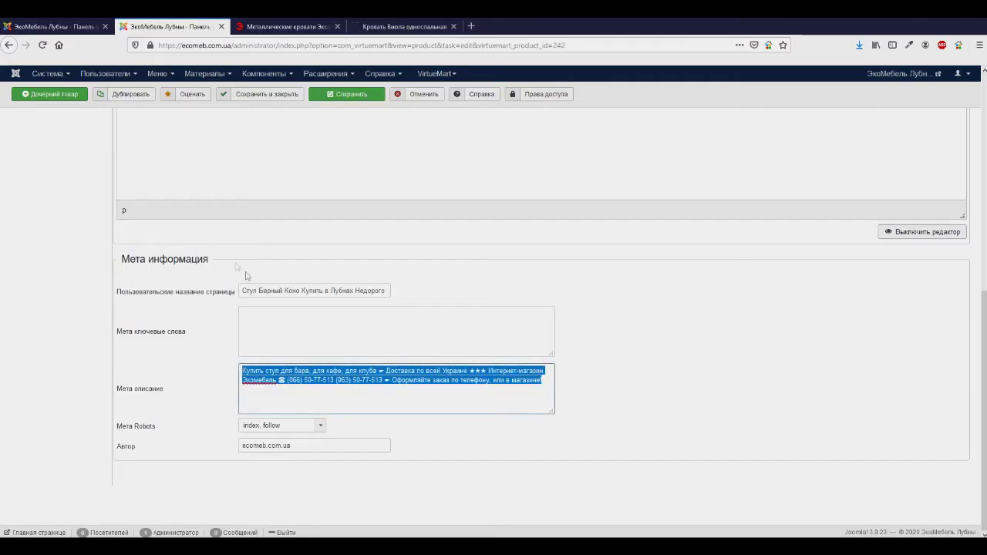
{"action": "left_click", "coordinate": [68, 26]}
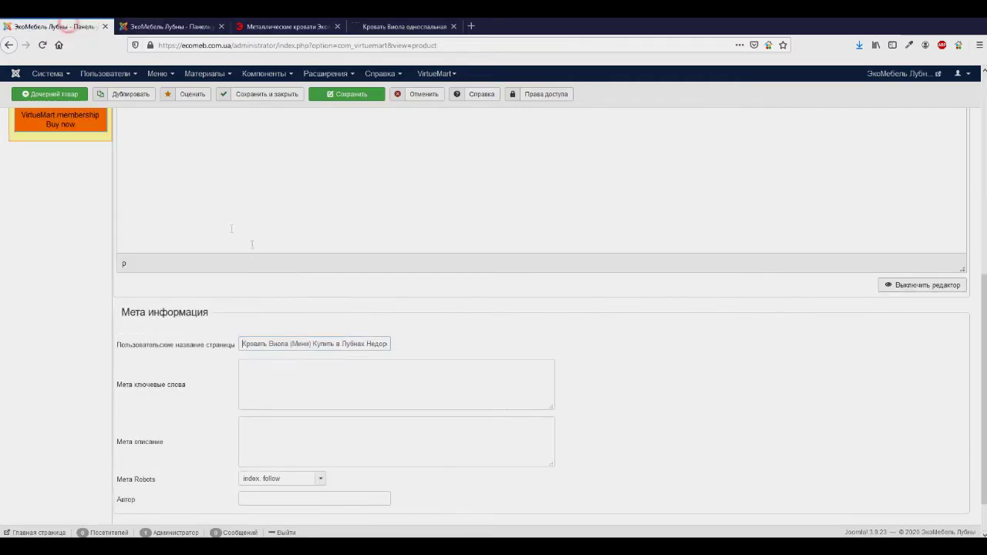
{"action": "left_click_drag", "start_coordinate": [312, 343], "coordinate": [209, 352]}
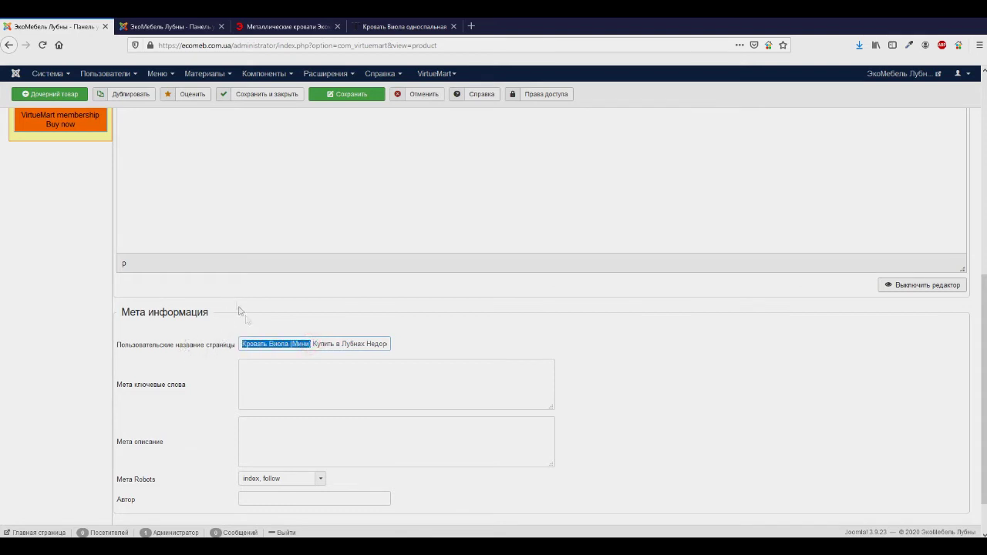
{"action": "key", "text": "alt+Tab"}
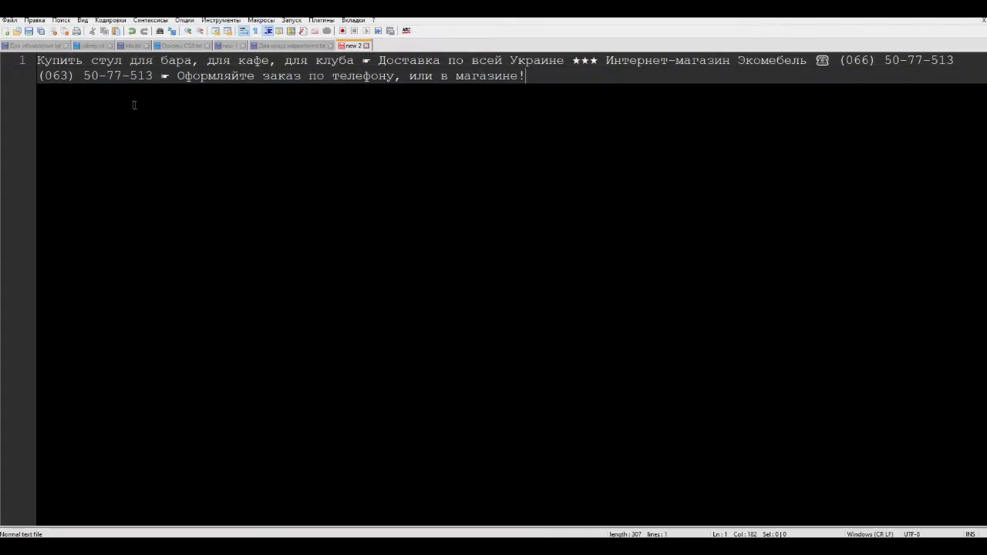
{"action": "left_click_drag", "start_coordinate": [91, 60], "coordinate": [354, 60]}
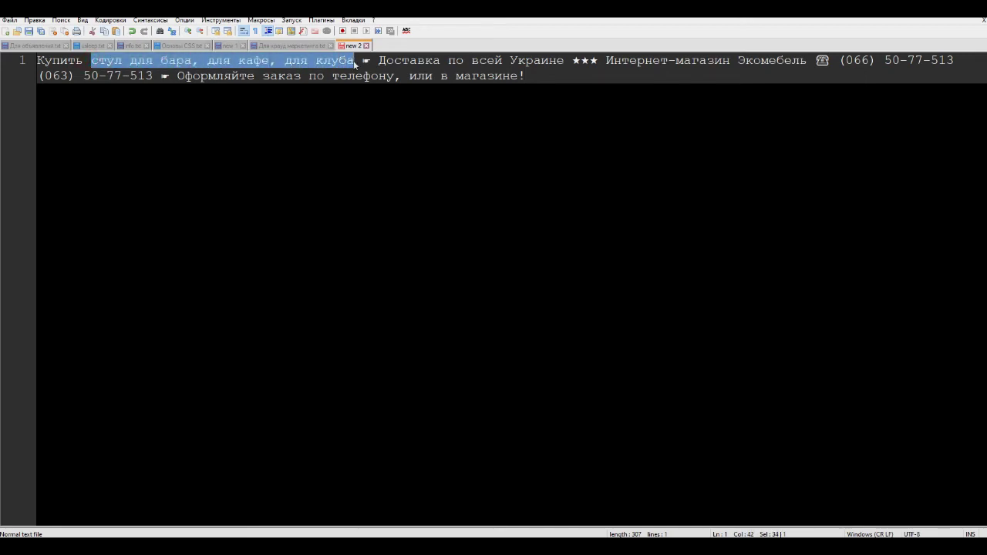
{"action": "key", "text": "ctrl+v"}
- Reword the pasted bed name after "Купить" to "Кровать металлическую односпальную"
{"action": "key", "text": "BackSpace"}
{"action": "key", "text": "BackSpace"}
{"action": "key", "text": "BackSpace"}
{"action": "key", "text": "BackSpace"}
{"action": "key", "text": "BackSpace"}
{"action": "key", "text": "BackSpace"}
{"action": "key", "text": "BackSpace"}
{"action": "key", "text": "BackSpace"}
{"action": "key", "text": "BackSpace"}
{"action": "key", "text": "BackSpace"}
{"action": "key", "text": "BackSpace"}
{"action": "key", "text": "BackSpace"}
{"action": "key", "text": "BackSpace"}
{"action": "key", "text": "BackSpace"}
{"action": "key", "text": "BackSpace"}
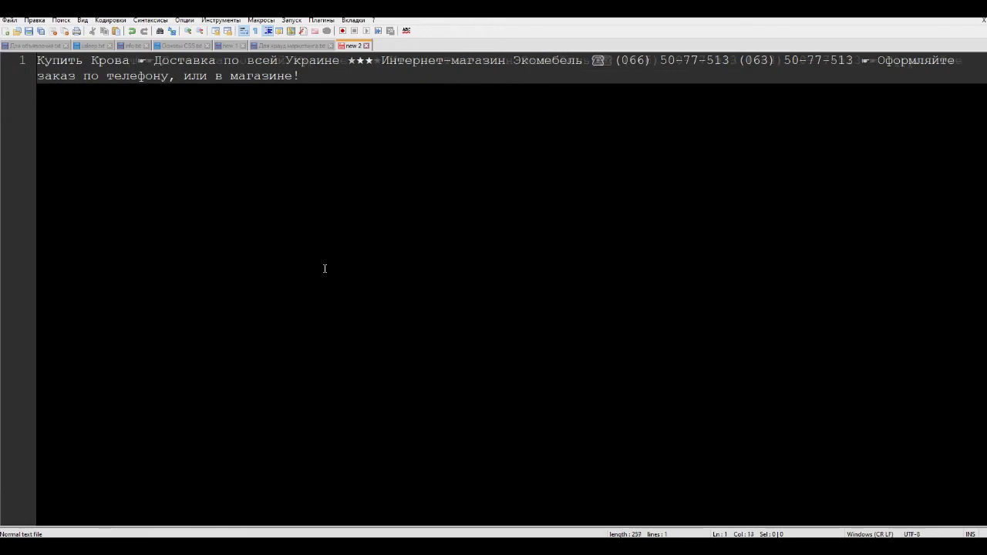
{"action": "type", "text": "ть м"}
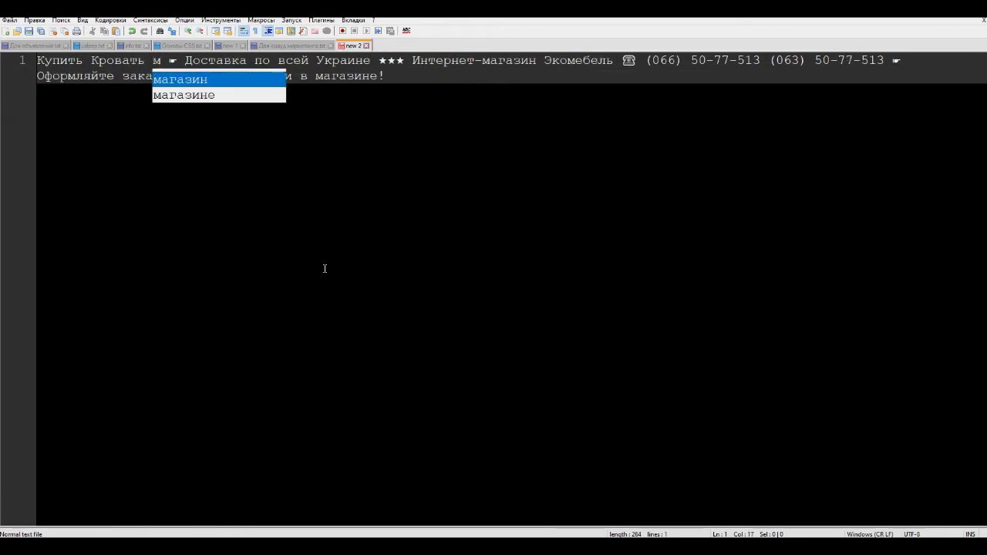
{"action": "type", "text": "еталличес"}
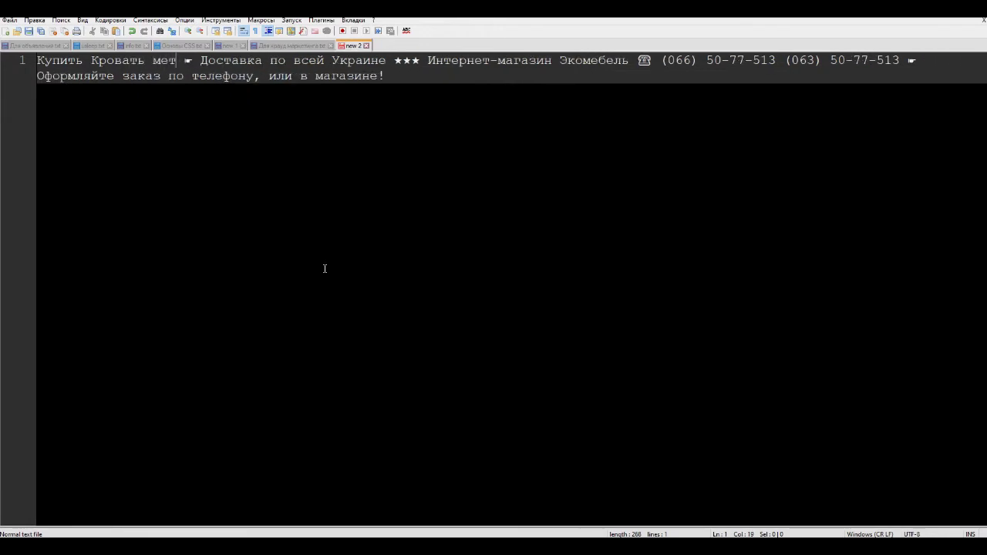
{"action": "type", "text": "кую "}
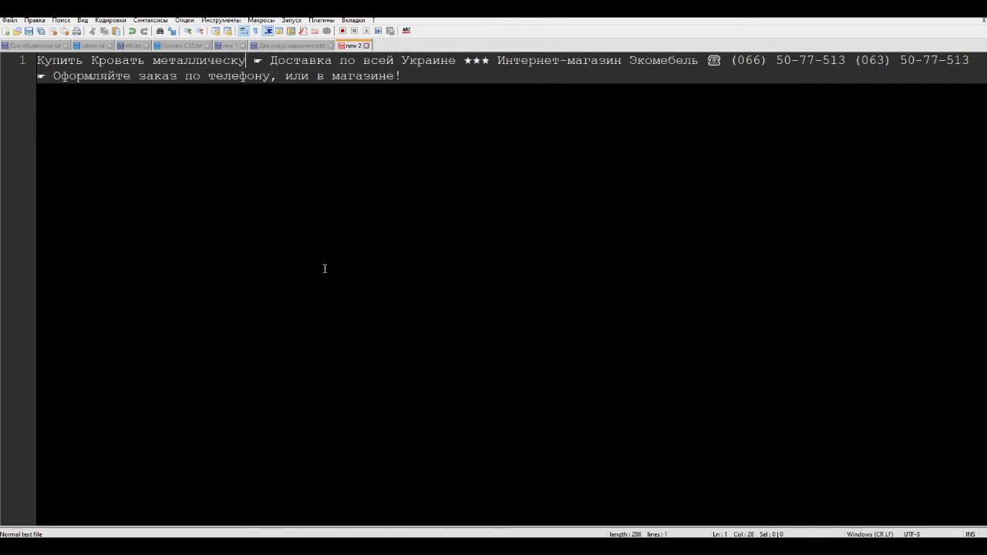
{"action": "type", "text": "односпальну"}
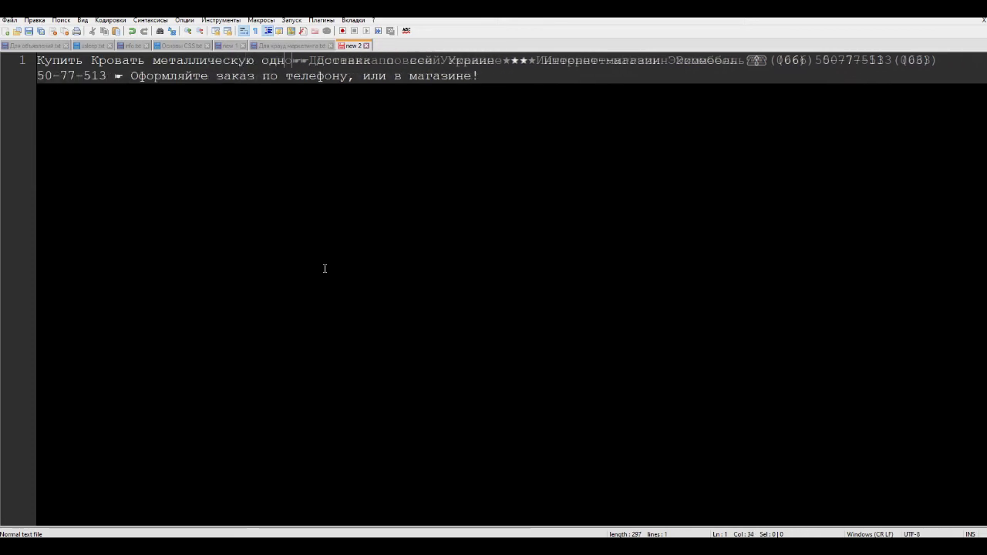
{"action": "type", "text": "ю"}
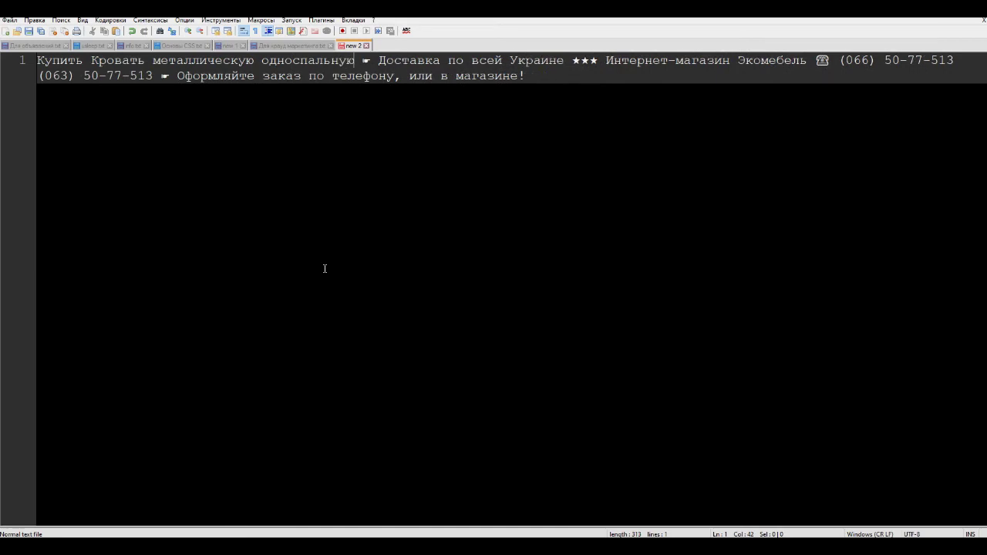
- Change the capital letter of "Кровать" to lowercase so the phrase reads "Купить кровать металлическую односпальную"
{"action": "key", "text": "ctrl+Left"}
{"action": "key", "text": "Delete"}
{"action": "type", "text": "к"}
{"action": "key", "text": "Right"}
{"action": "key", "text": "Right"}
{"action": "key", "text": "Right"}
{"action": "key", "text": "Right"}
{"action": "key", "text": "Right"}
{"action": "key", "text": "Right"}
{"action": "key", "text": "Right"}
{"action": "key", "text": "Right"}
{"action": "key", "text": "Right"}
{"action": "key", "text": "Right"}
{"action": "key", "text": "Right"}
{"action": "key", "text": "Right"}
{"action": "key", "text": "Right"}
{"action": "key", "text": "Right"}
{"action": "key", "text": "Right"}
{"action": "key", "text": "Right"}
{"action": "key", "text": "Right"}
{"action": "key", "text": "Right"}
{"action": "key", "text": "Right"}
{"action": "key", "text": "Right"}
- Copy the whole edited description from Notepad++ and paste it into the new bed's Мета описание in the browser
{"action": "key", "text": "ctrl+a"}
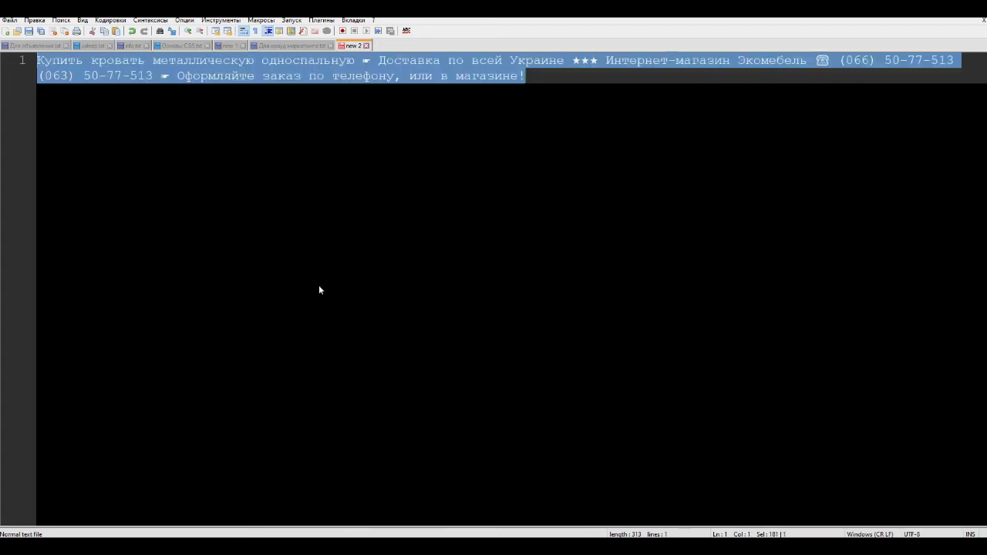
{"action": "key", "text": "alt+Tab"}
{"action": "left_click", "coordinate": [265, 441]}
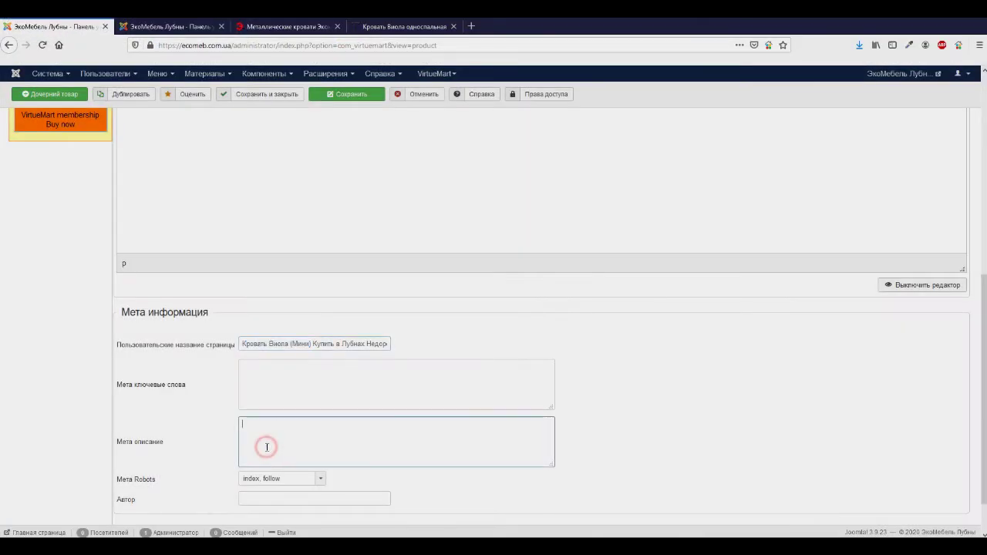
{"action": "key", "text": "ctrl+v"}
{"action": "left_click_drag", "start_coordinate": [287, 451], "coordinate": [201, 417]}
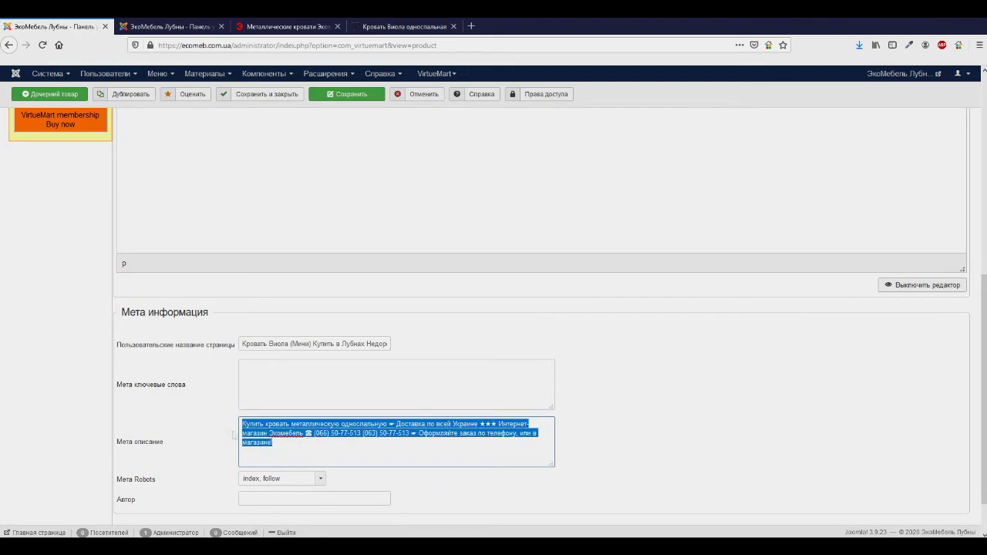
{"action": "scroll", "coordinate": [234, 435], "scroll_direction": "up", "scroll_amount": 15}
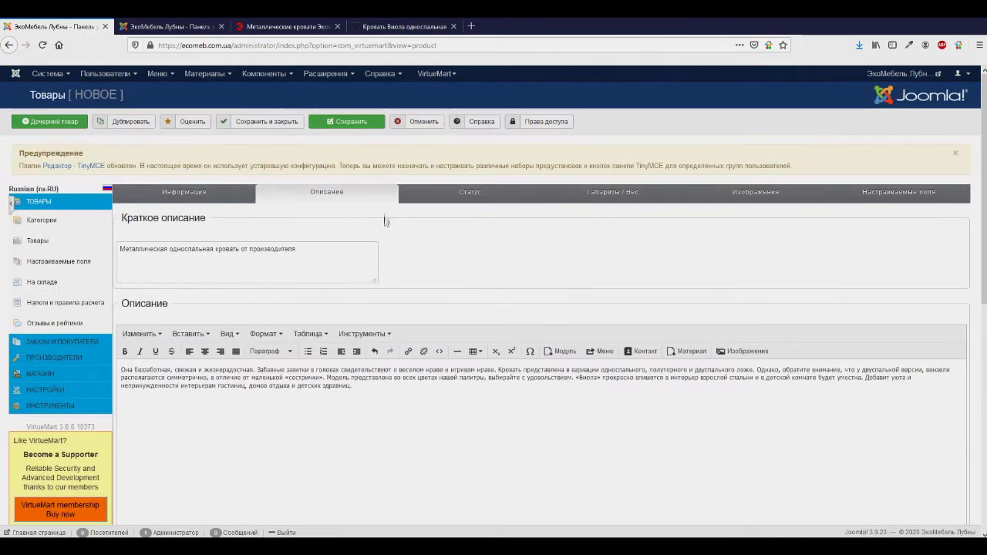
- Set the product's В наличии stock quantity to 1000 in its status settings
{"action": "key", "text": "ctrl+alt+g"}
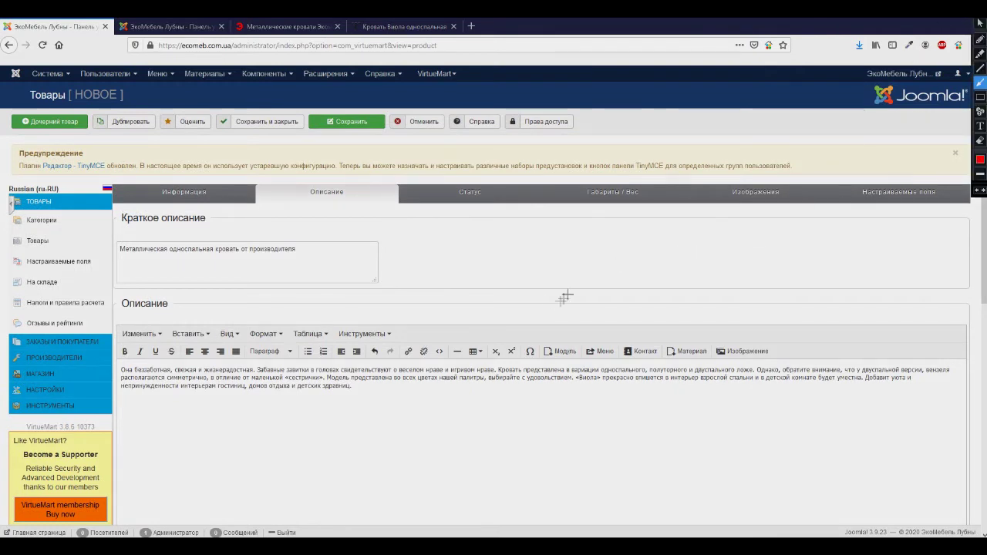
{"action": "left_click_drag", "start_coordinate": [543, 282], "coordinate": [480, 206]}
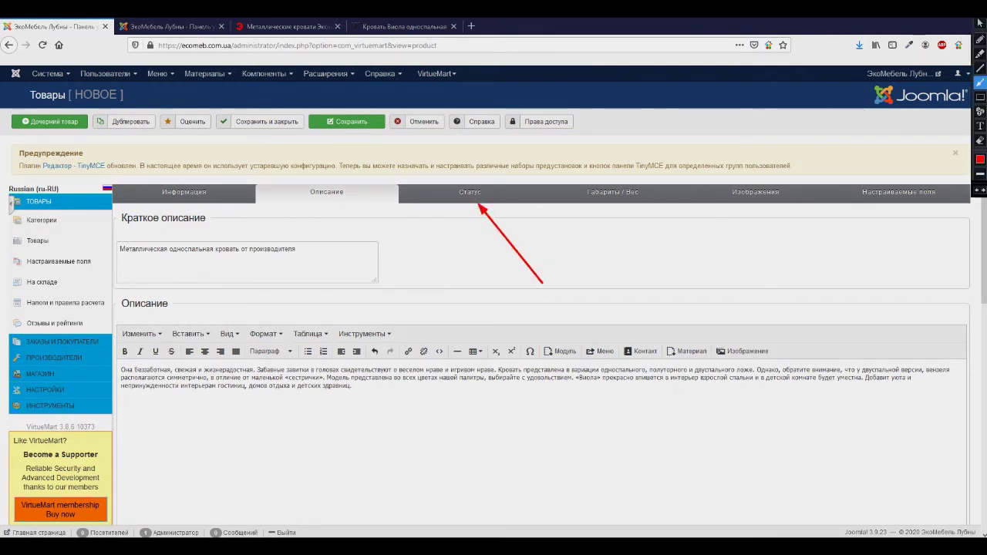
{"action": "key", "text": "ctrl+alt+g"}
{"action": "left_click", "coordinate": [461, 200]}
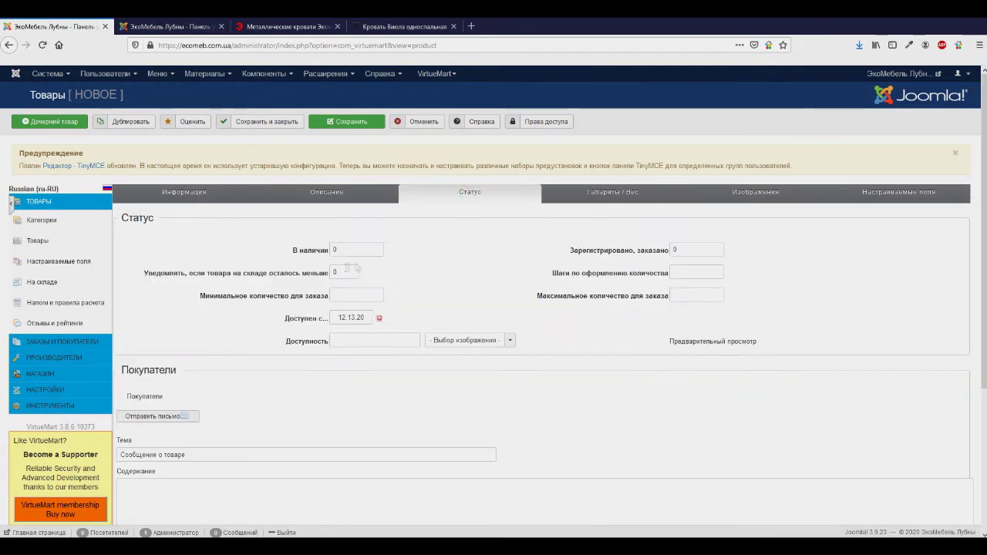
{"action": "key", "text": "ctrl+alt+g"}
{"action": "left_click_drag", "start_coordinate": [244, 380], "coordinate": [327, 270]}
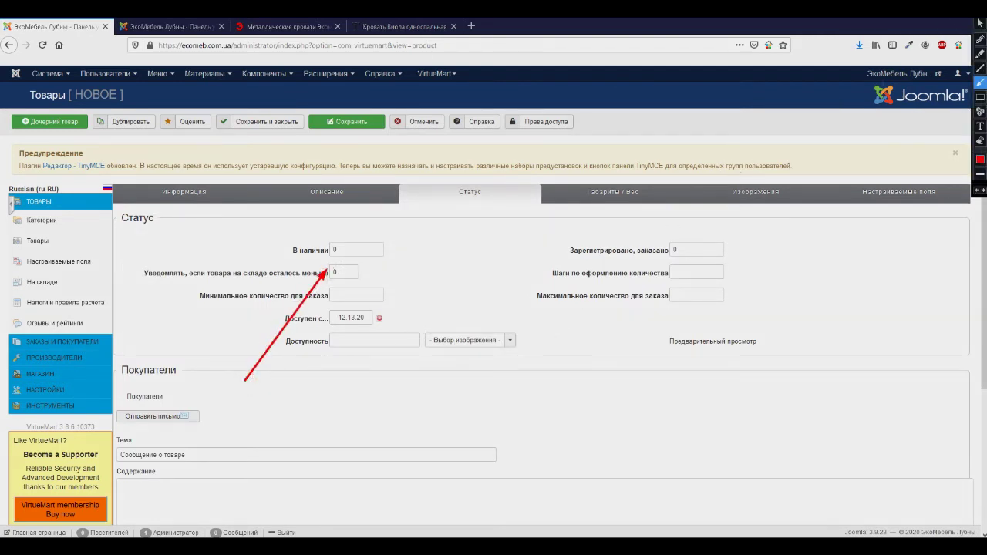
{"action": "left_click_drag", "start_coordinate": [583, 375], "coordinate": [412, 296]}
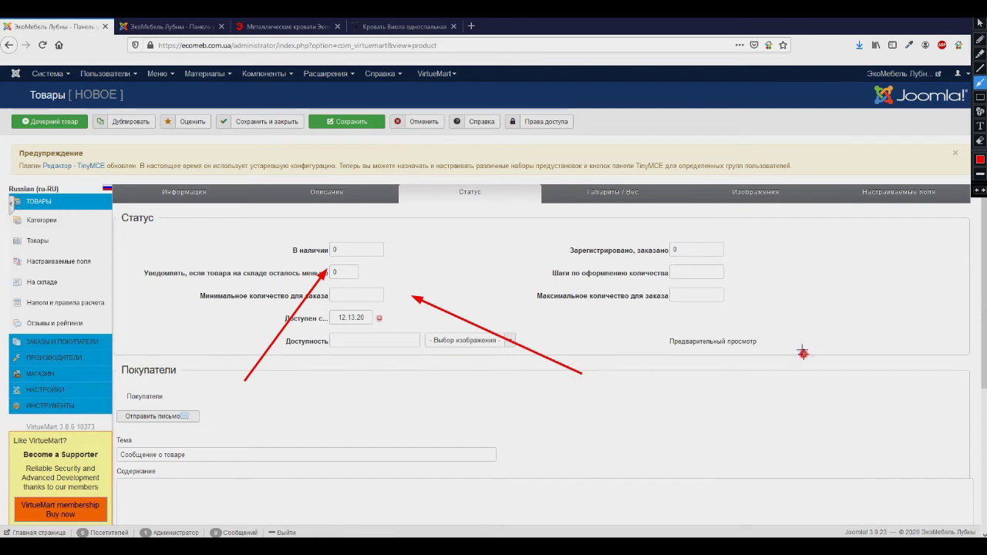
{"action": "key", "text": "ctrl+alt+g"}
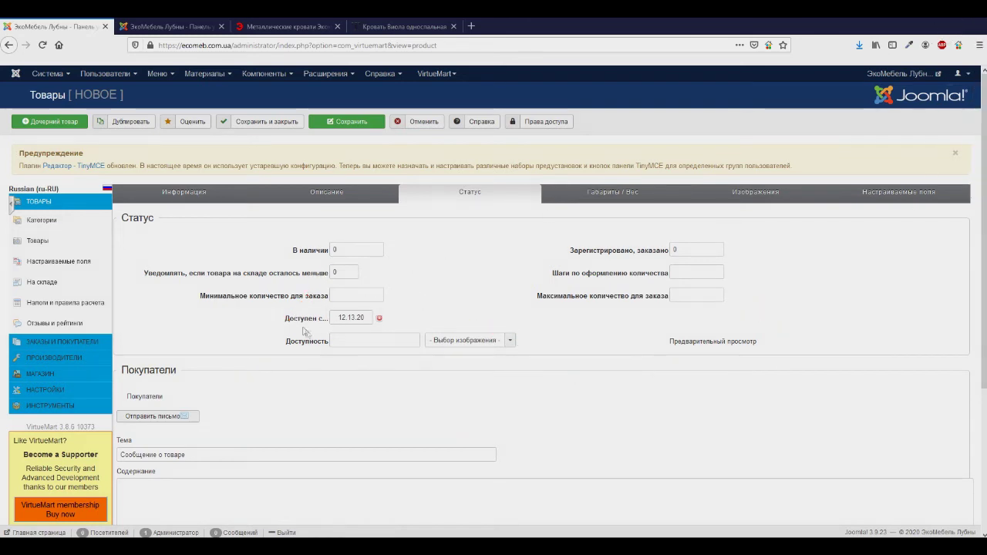
{"action": "double_click", "coordinate": [356, 248]}
{"action": "type", "text": "1"}
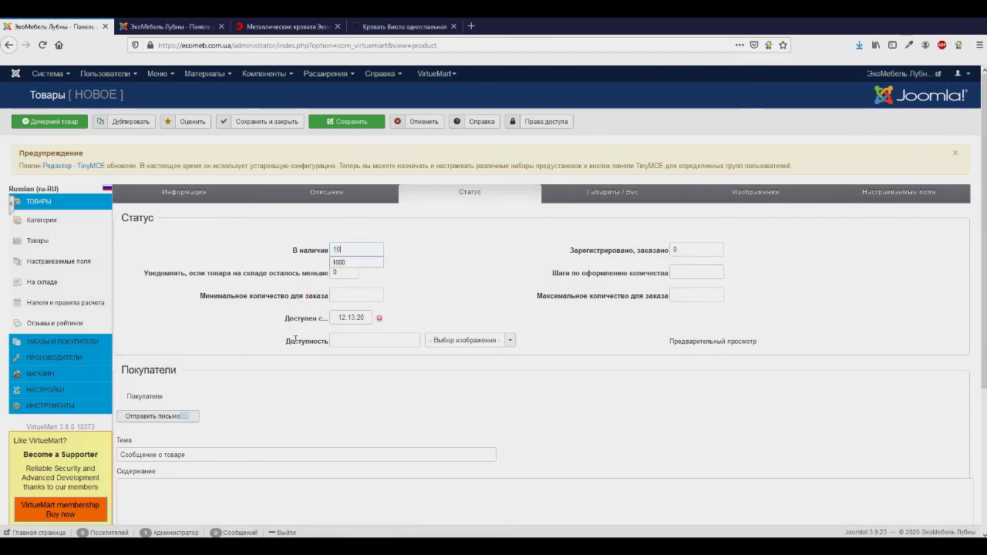
{"action": "type", "text": "00"}
{"action": "left_click", "coordinate": [343, 262]}
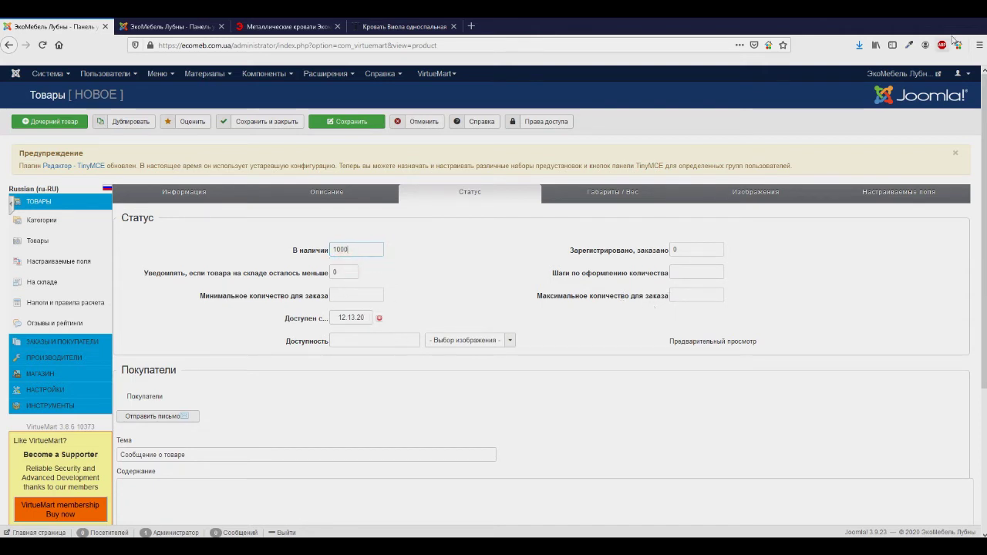
- Examine the new product's dimension and weight fields, then its image description and upload settings
{"action": "mouse_move", "coordinate": [788, 336]}
{"action": "left_mouse_down"}
{"action": "mouse_move", "coordinate": [661, 260]}
{"action": "mouse_move", "coordinate": [611, 197]}
{"action": "mouse_move", "coordinate": [608, 203]}
{"action": "left_mouse_up"}
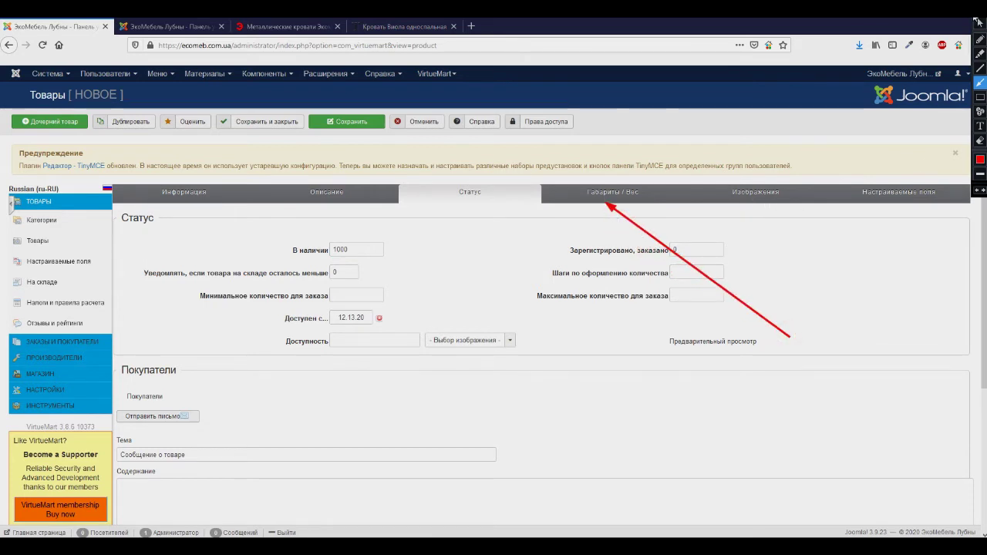
{"action": "left_click", "coordinate": [605, 197]}
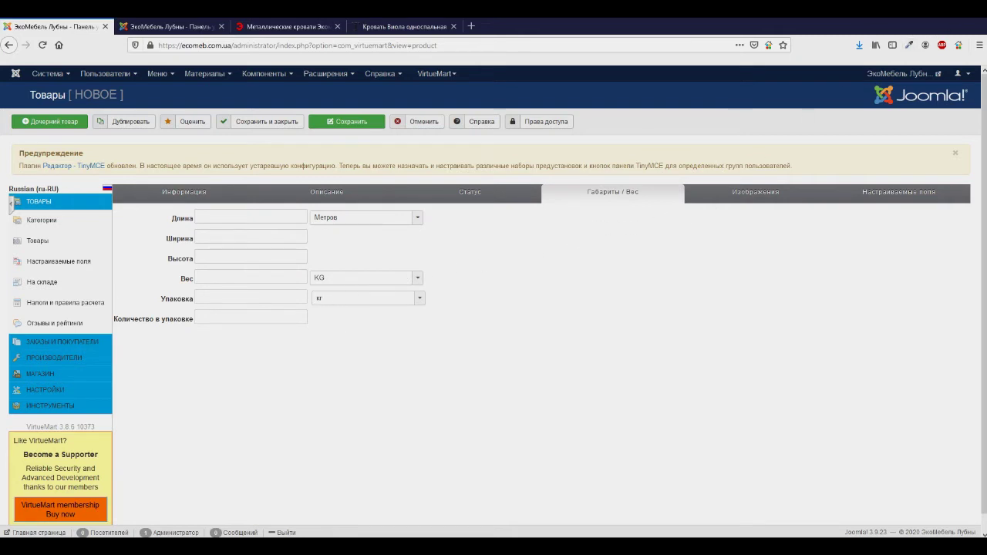
{"action": "key", "text": "ctrl+shift+1"}
{"action": "left_click_drag", "start_coordinate": [141, 363], "coordinate": [189, 218]}
{"action": "left_click_drag", "start_coordinate": [298, 375], "coordinate": [271, 243]}
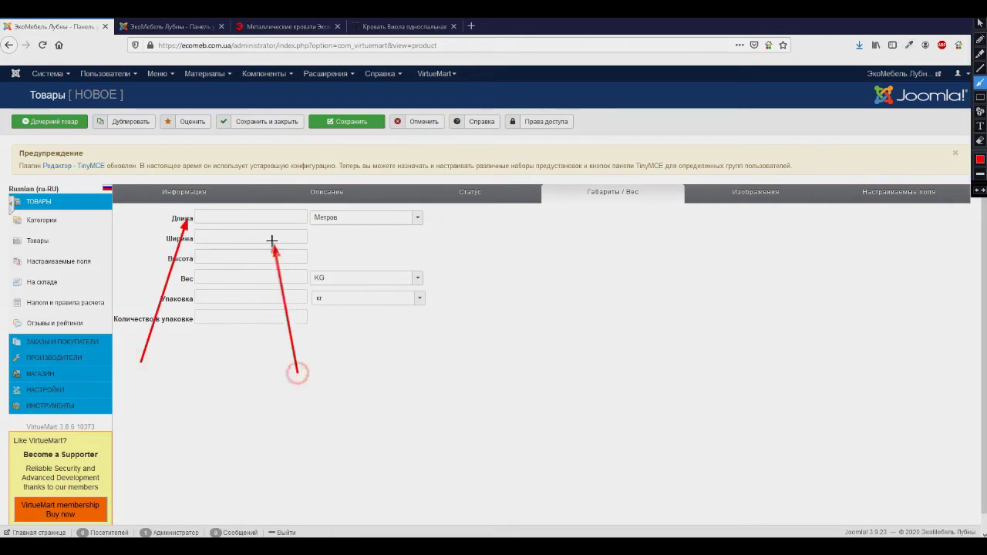
{"action": "left_click_drag", "start_coordinate": [267, 389], "coordinate": [241, 325]}
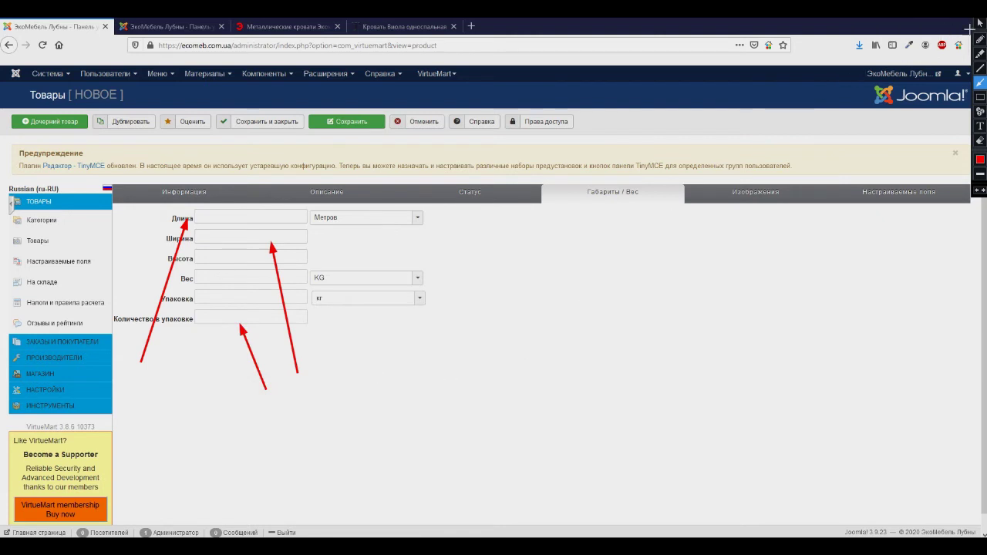
{"action": "key", "text": "ctrl+shift+1"}
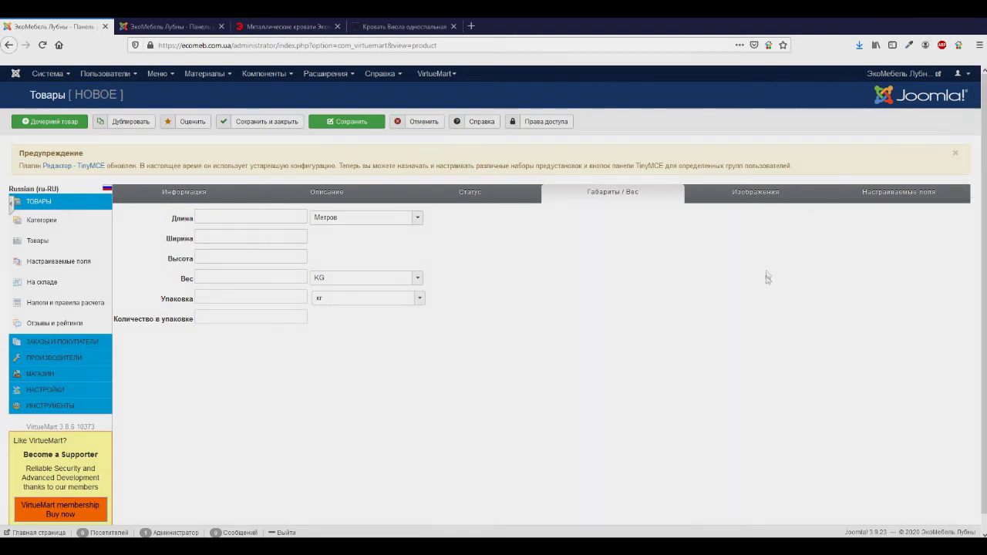
{"action": "left_click", "coordinate": [755, 194]}
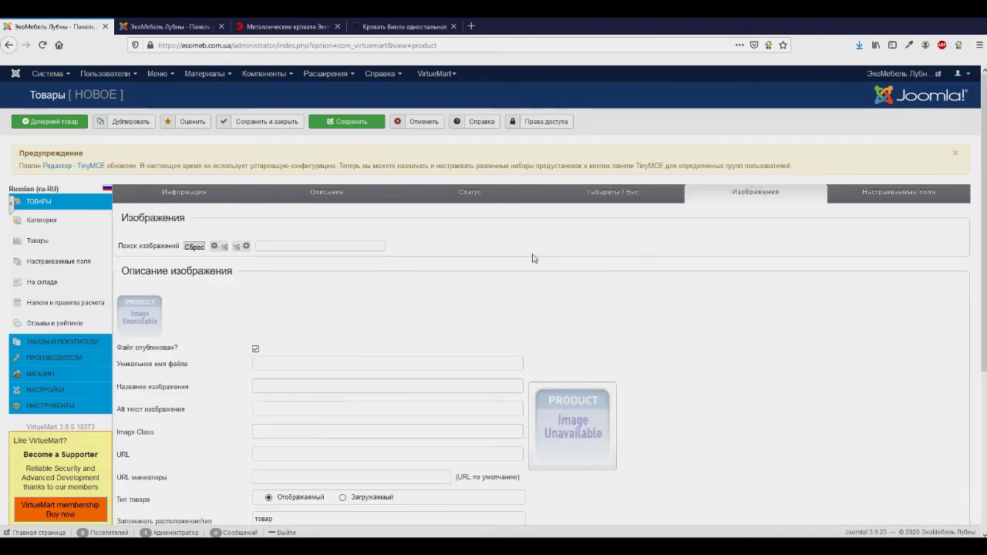
{"action": "scroll", "coordinate": [408, 263], "scroll_direction": "down", "scroll_amount": 2}
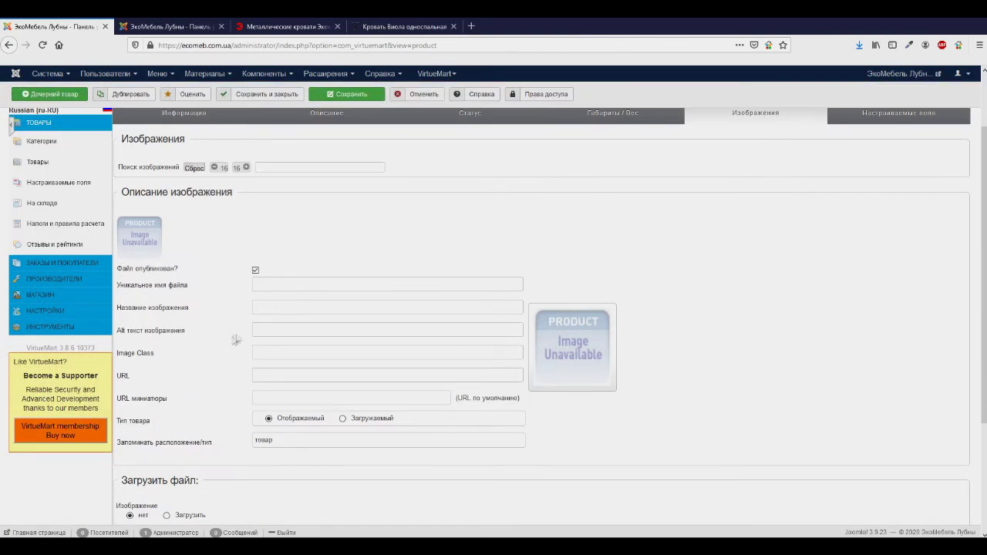
{"action": "scroll", "coordinate": [455, 372], "scroll_direction": "down", "scroll_amount": 2}
{"action": "scroll", "coordinate": [449, 375], "scroll_direction": "up", "scroll_amount": 3}
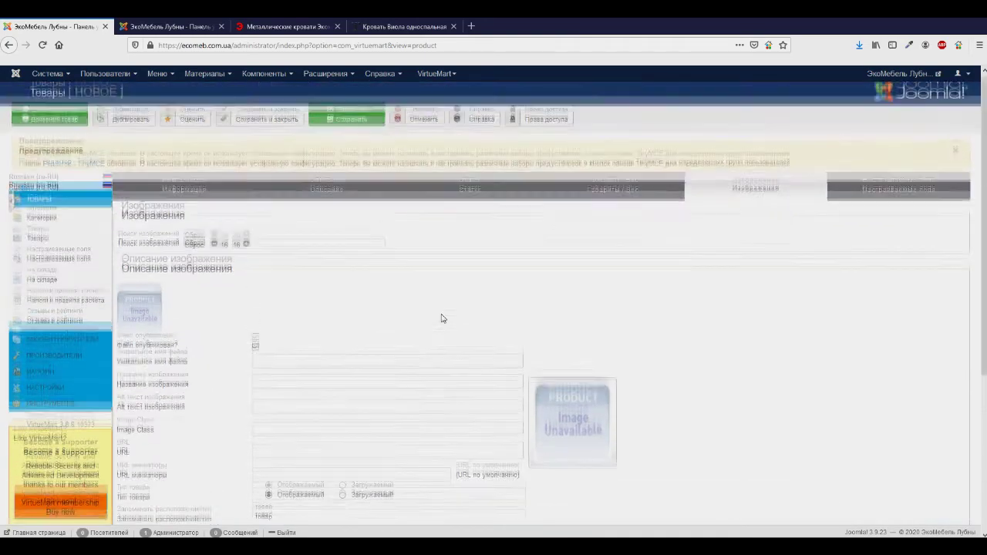
- Copy the product name "Кровать Виола (Мини)" from the product information into the image's Alt текст изображения
{"action": "left_click", "coordinate": [189, 193]}
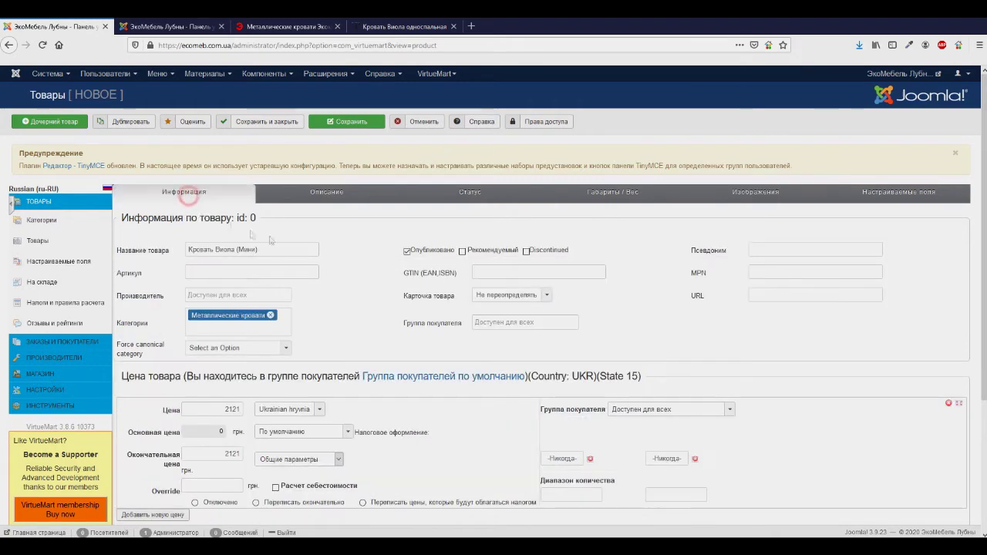
{"action": "left_click_drag", "start_coordinate": [293, 250], "coordinate": [140, 247]}
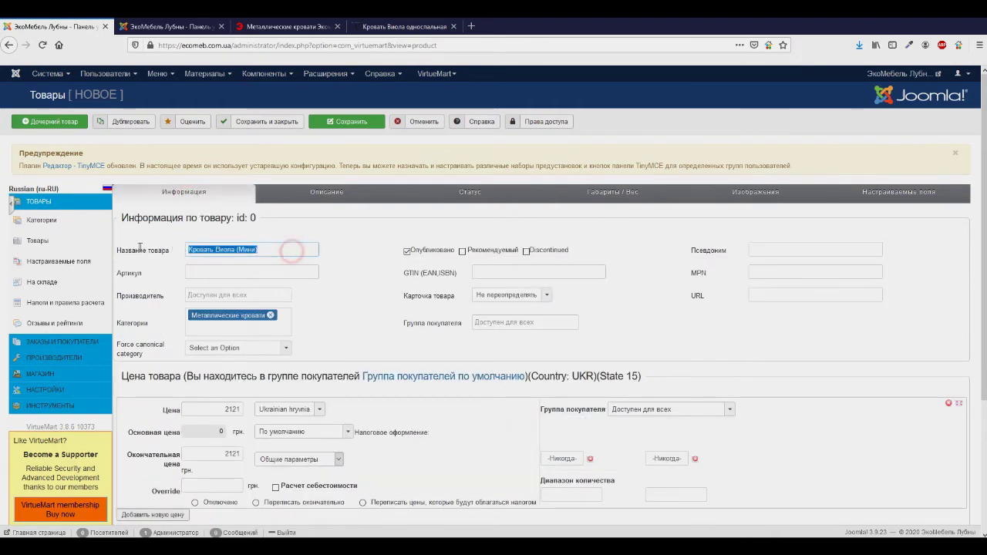
{"action": "right_click", "coordinate": [233, 251]}
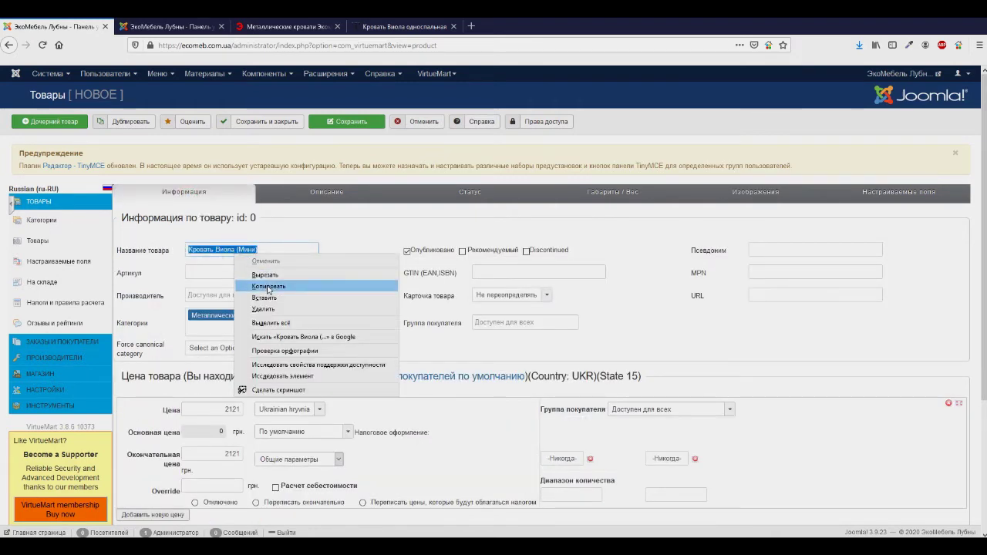
{"action": "left_click", "coordinate": [267, 287]}
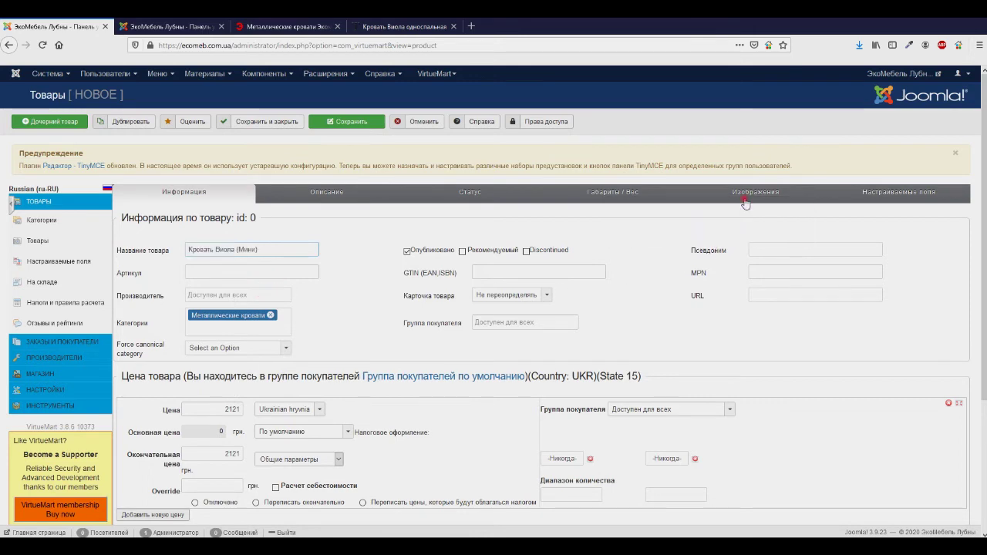
{"action": "left_click", "coordinate": [745, 193]}
{"action": "scroll", "coordinate": [518, 258], "scroll_direction": "down", "scroll_amount": 2}
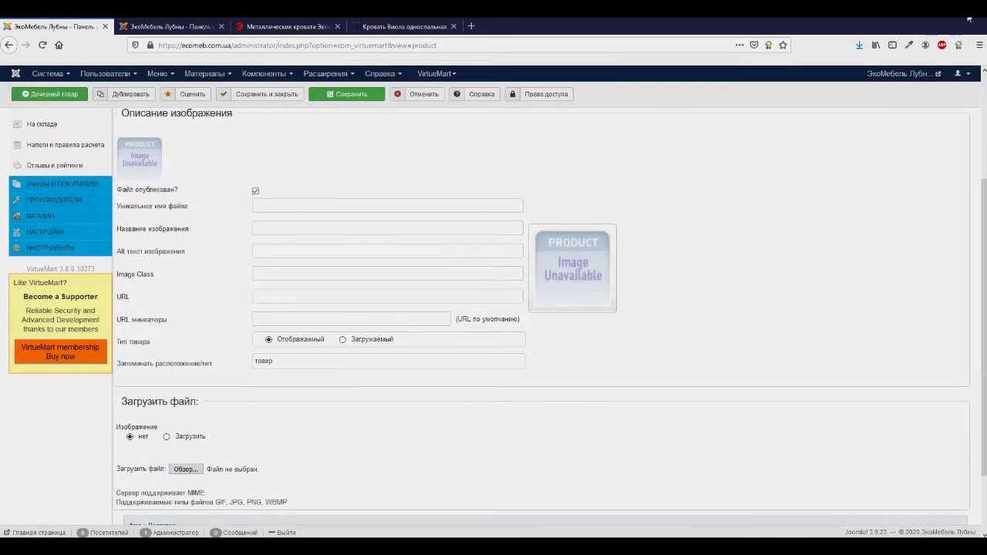
{"action": "left_click_drag", "start_coordinate": [452, 400], "coordinate": [287, 264]}
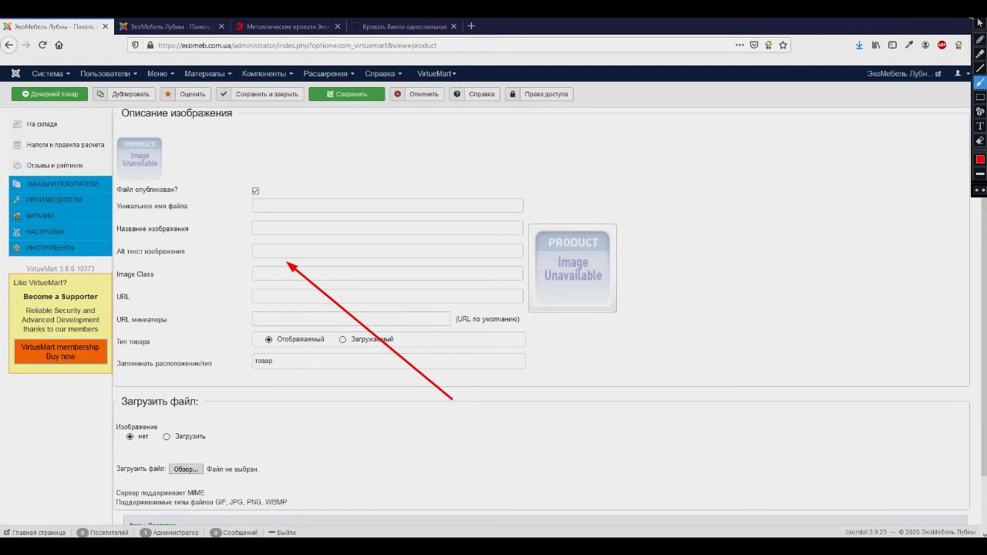
{"action": "left_click", "coordinate": [980, 22]}
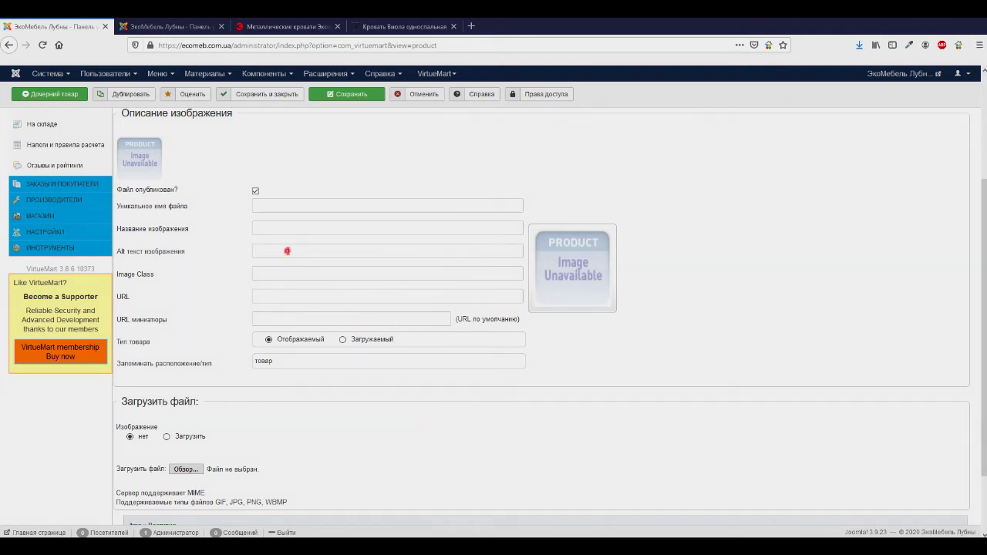
{"action": "right_click", "coordinate": [287, 251]}
{"action": "left_click", "coordinate": [315, 290]}
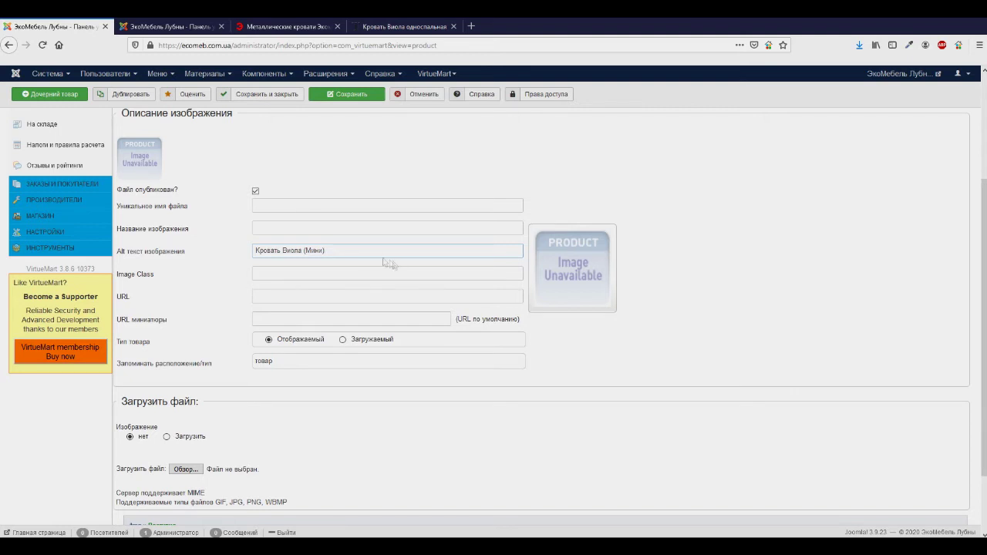
{"action": "left_click_drag", "start_coordinate": [363, 250], "coordinate": [192, 253]}
{"action": "scroll", "coordinate": [176, 242], "scroll_direction": "up", "scroll_amount": 1}
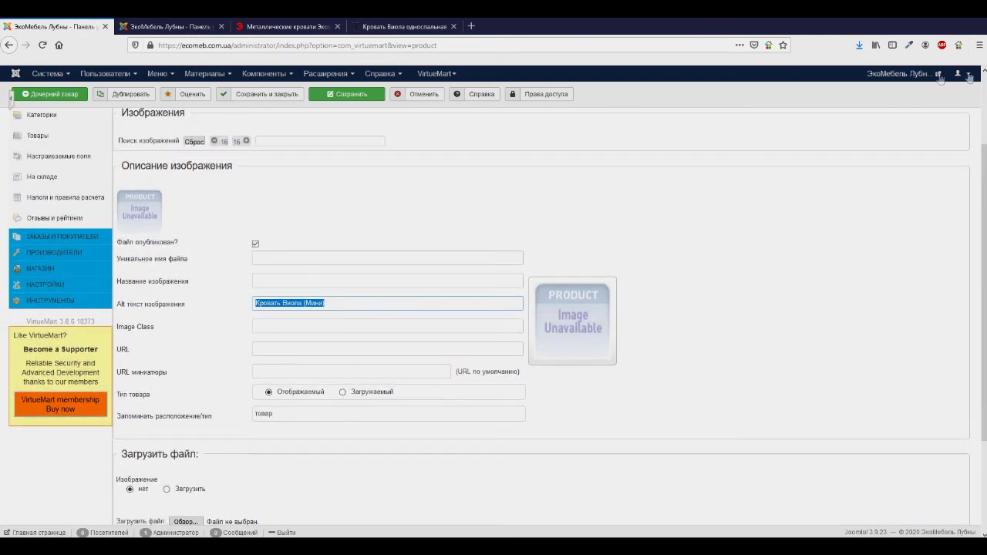
{"action": "key", "text": "ctrl+shift+d"}
{"action": "left_click_drag", "start_coordinate": [251, 405], "coordinate": [176, 315]}
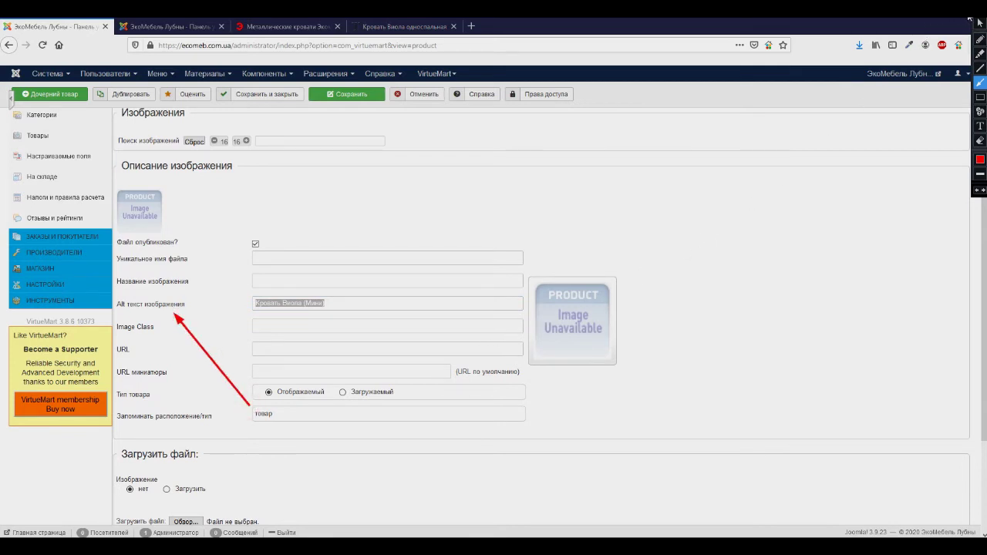
{"action": "key", "text": "ctrl+shift+d"}
{"action": "left_click", "coordinate": [484, 219]}
{"action": "scroll", "coordinate": [425, 247], "scroll_direction": "up", "scroll_amount": 2}
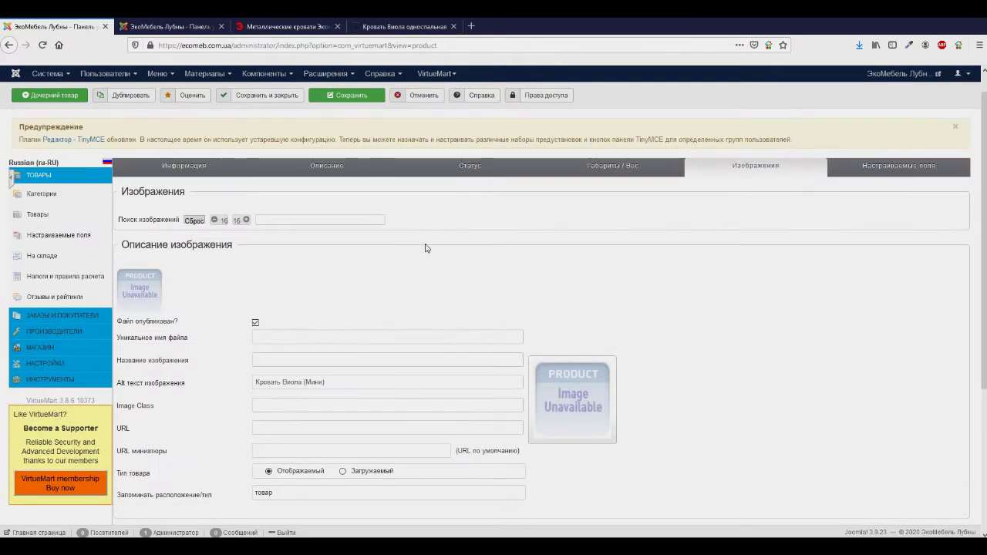
- Choose krovatviolamini-13122020.jpg from the desktop as the product image to upload and save the product
{"action": "scroll", "coordinate": [427, 247], "scroll_direction": "down", "scroll_amount": 3}
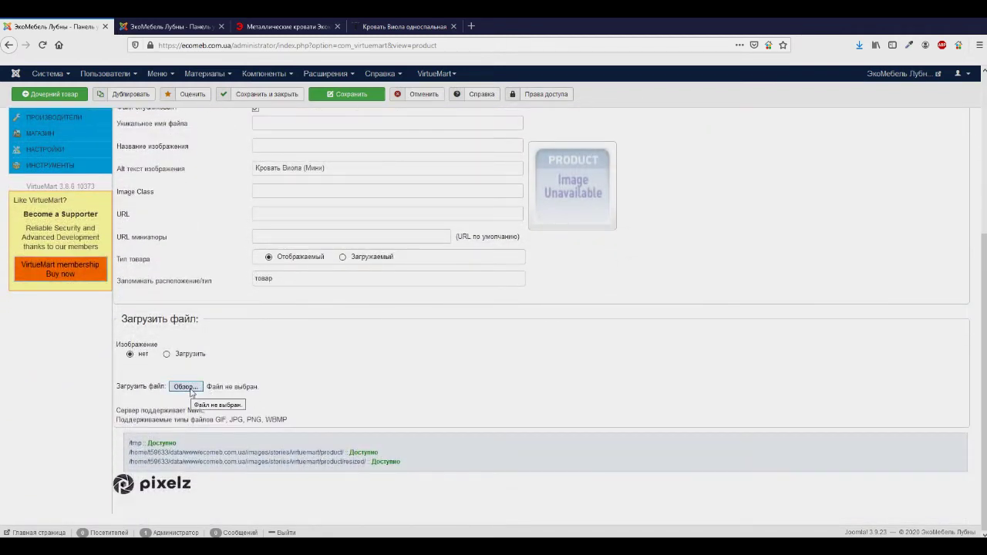
{"action": "left_click", "coordinate": [192, 391]}
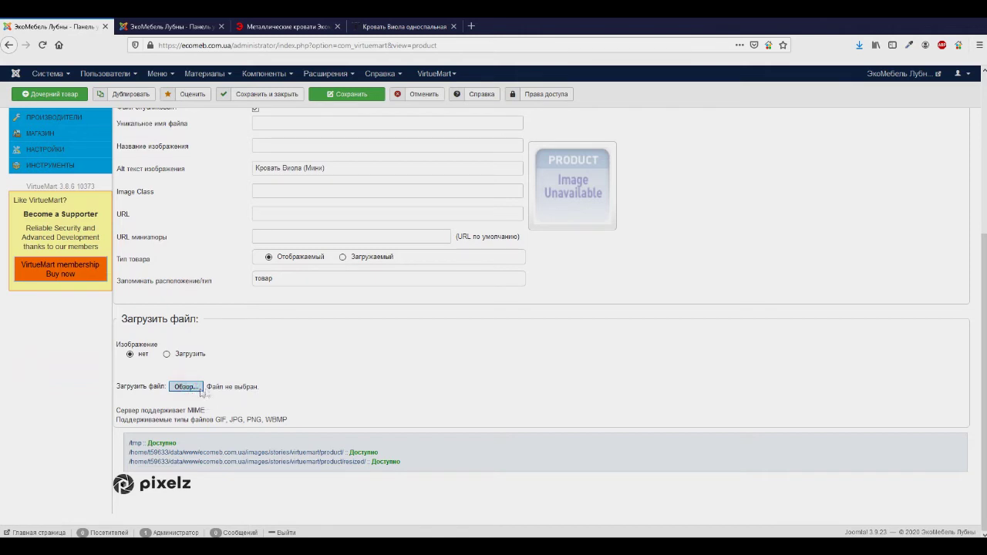
{"action": "left_click", "coordinate": [981, 82]}
{"action": "mouse_move", "coordinate": [355, 453]}
{"action": "left_mouse_down"}
{"action": "mouse_move", "coordinate": [249, 421]}
{"action": "mouse_move", "coordinate": [204, 394]}
{"action": "left_mouse_up"}
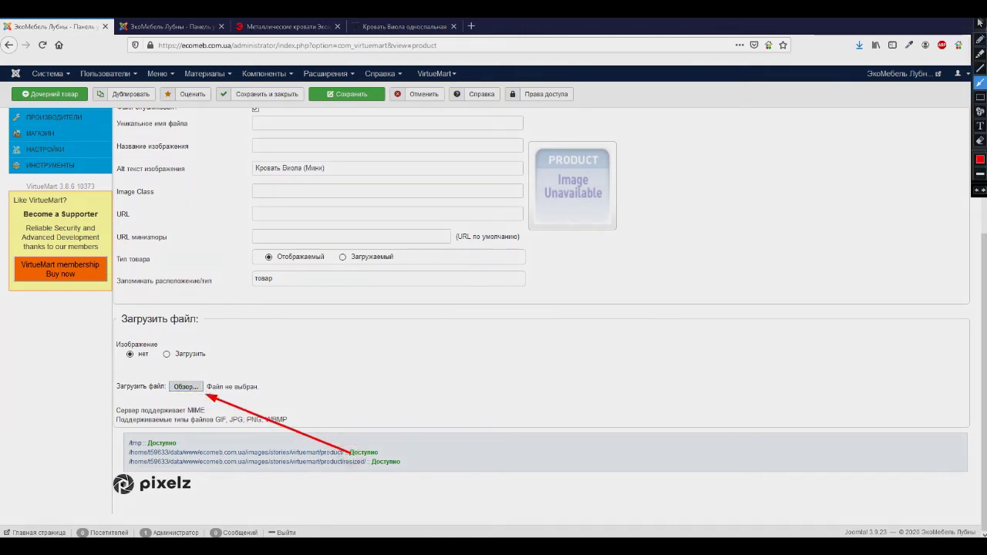
{"action": "left_click", "coordinate": [980, 24]}
{"action": "left_click", "coordinate": [185, 387]}
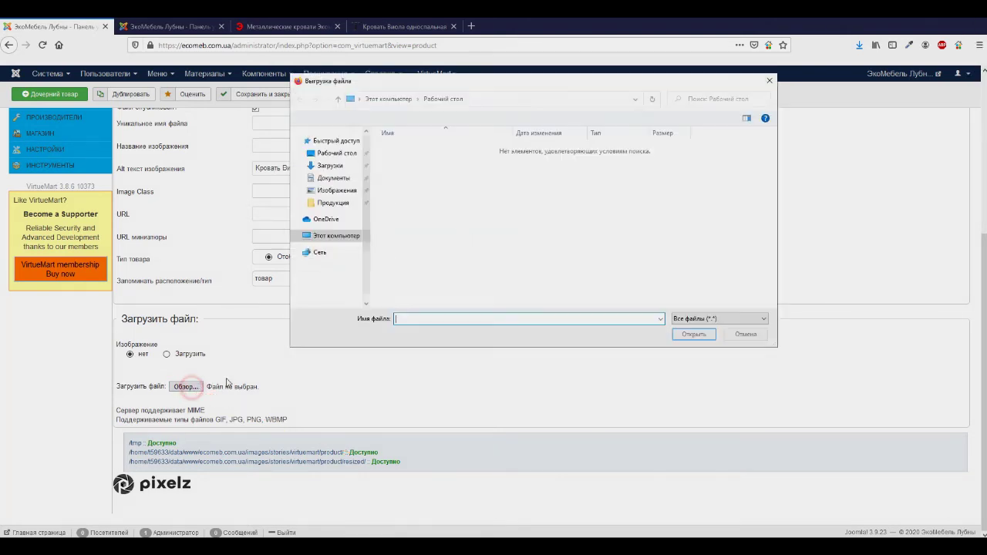
{"action": "left_click", "coordinate": [358, 278]}
{"action": "double_click", "coordinate": [630, 219]}
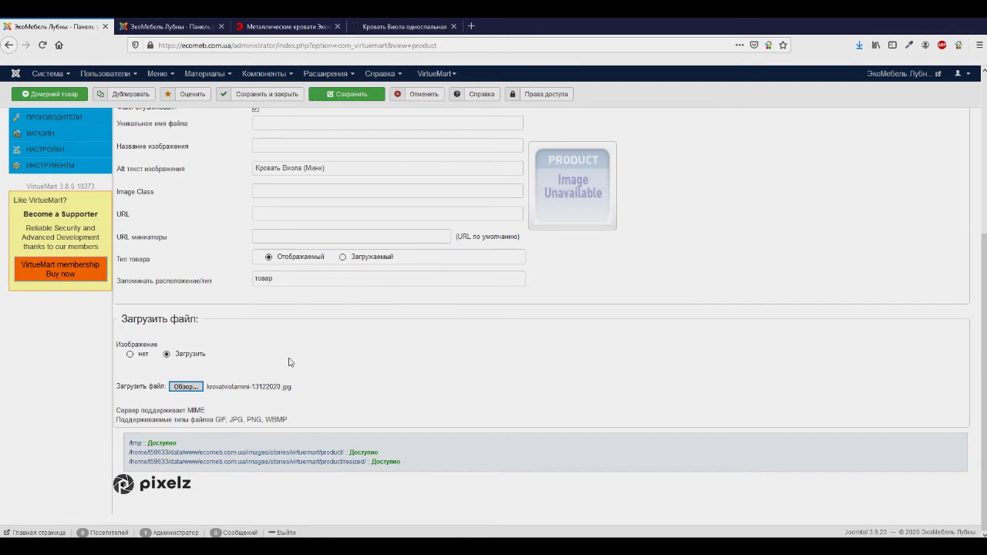
{"action": "left_click", "coordinate": [344, 95]}
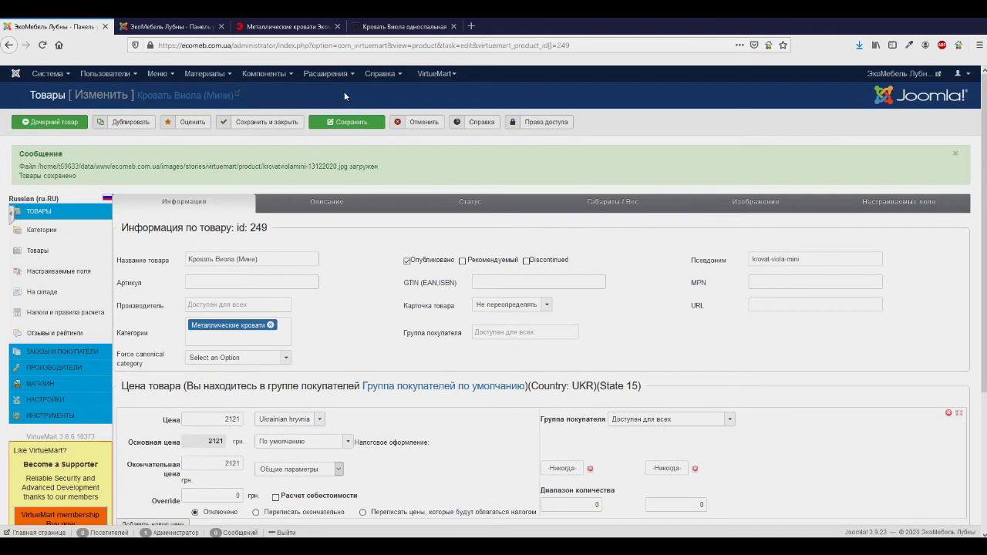
- Review the saved product's description, status, dimension and image settings, down to the uploaded image's details
{"action": "left_click", "coordinate": [315, 212]}
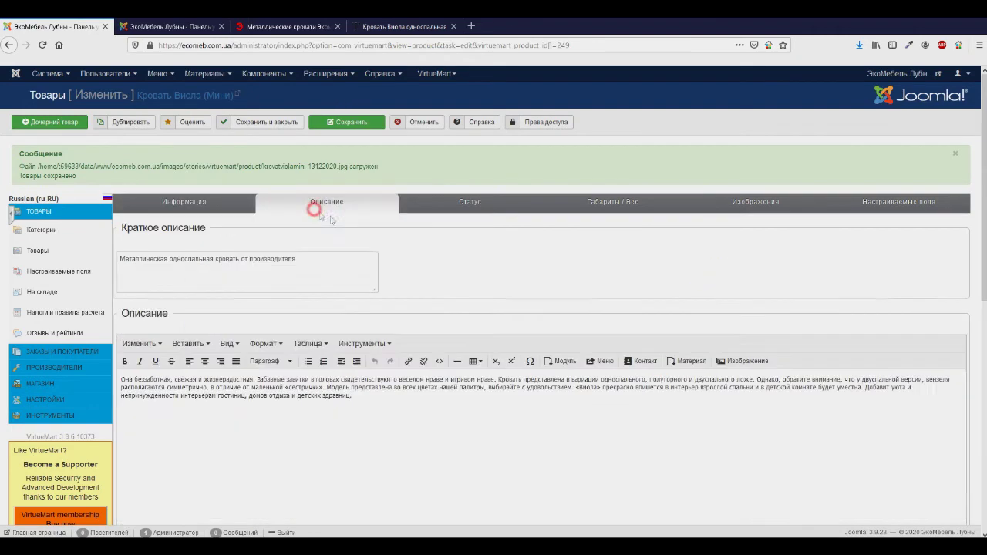
{"action": "left_click", "coordinate": [482, 210]}
{"action": "left_click", "coordinate": [592, 210]}
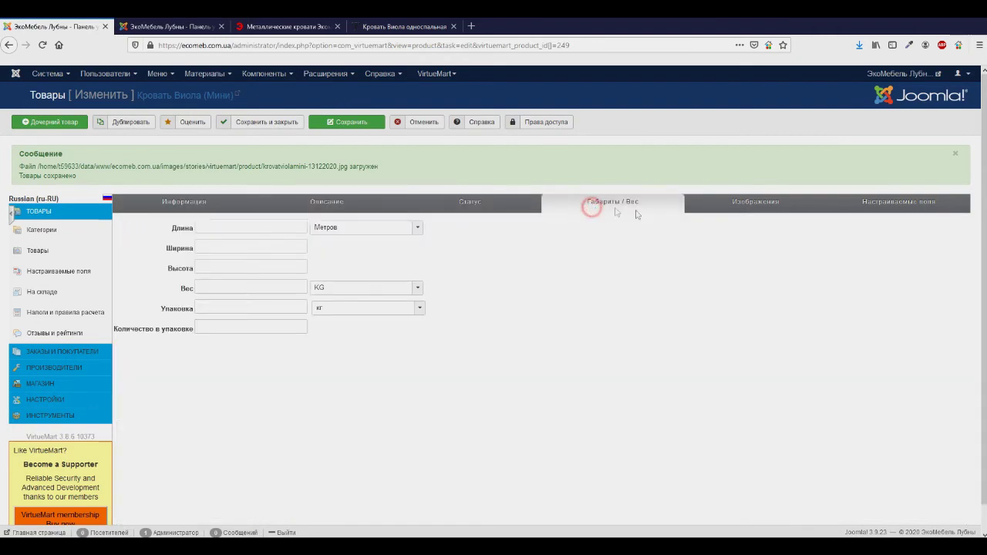
{"action": "left_click", "coordinate": [750, 209]}
{"action": "scroll", "coordinate": [361, 206], "scroll_direction": "down", "scroll_amount": 2}
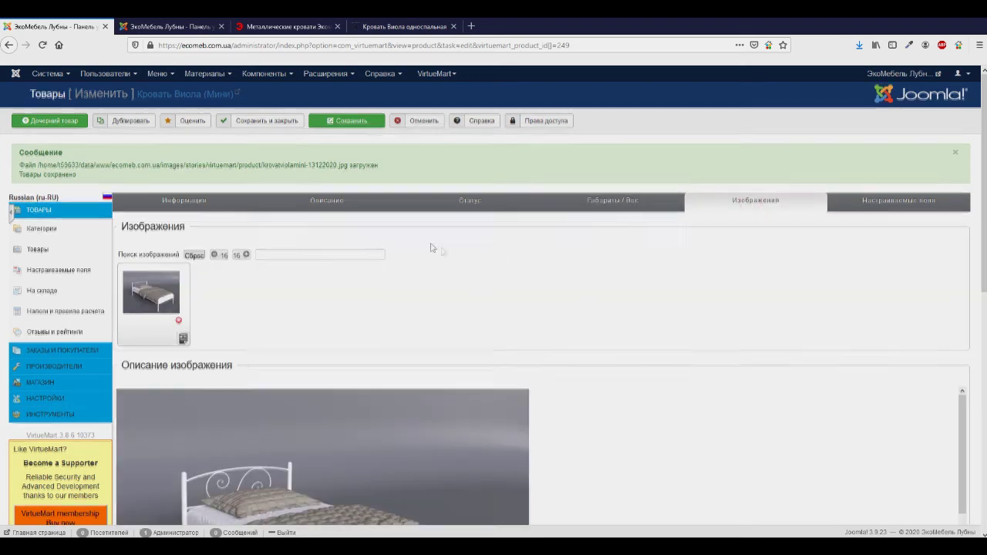
{"action": "scroll", "coordinate": [366, 183], "scroll_direction": "up", "scroll_amount": 2}
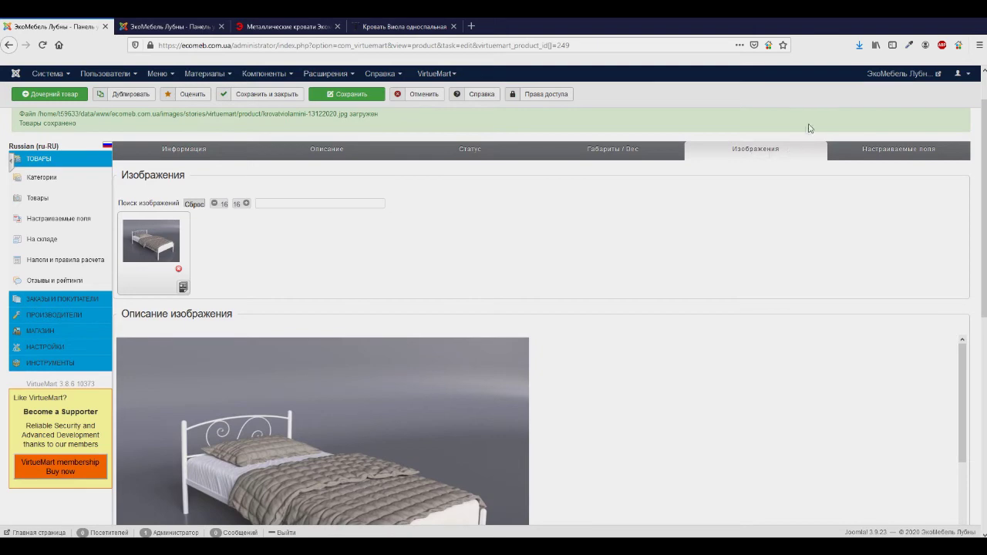
{"action": "scroll", "coordinate": [408, 209], "scroll_direction": "down", "scroll_amount": 4}
- Clear the Уникальное имя файла value krovatviolamini-13122020.jpg in the image description
{"action": "left_click_drag", "start_coordinate": [367, 303], "coordinate": [218, 297]}
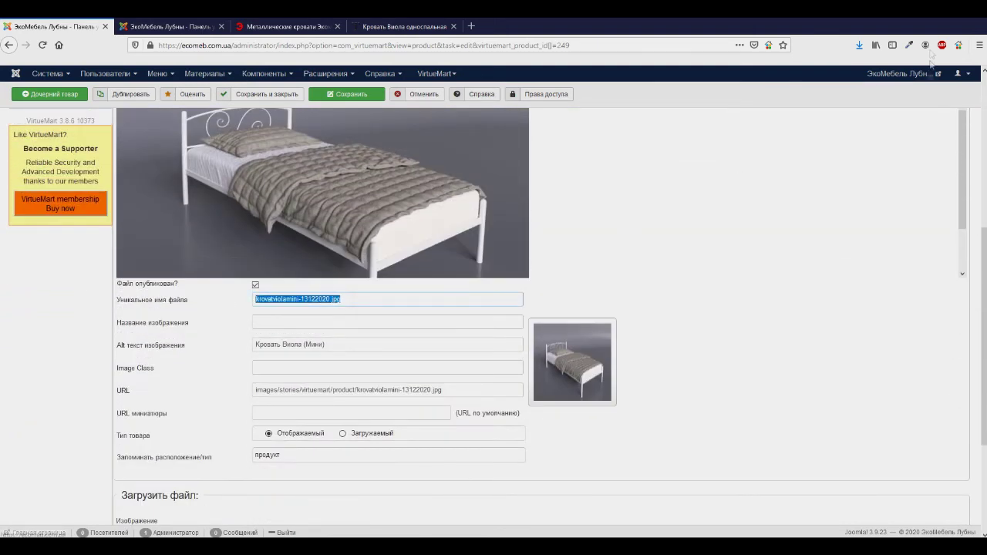
{"action": "key", "text": "ctrl+shift+a"}
{"action": "left_click_drag", "start_coordinate": [434, 363], "coordinate": [314, 306]}
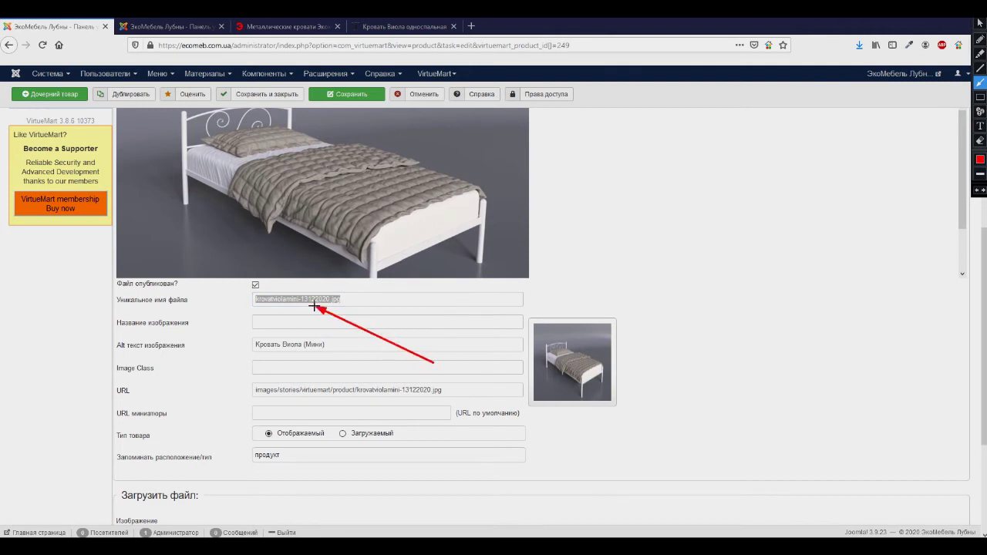
{"action": "key", "text": "ctrl+shift+a"}
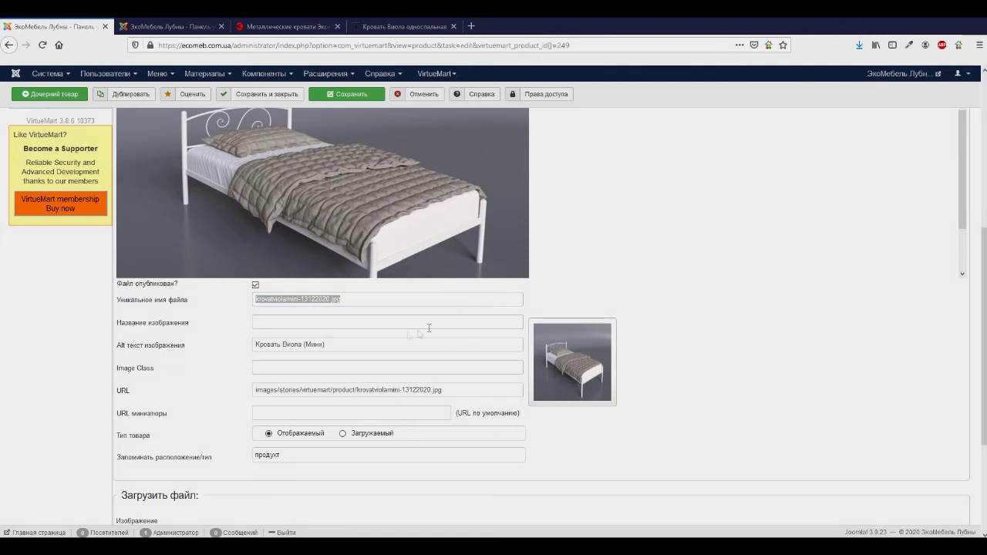
{"action": "left_click_drag", "start_coordinate": [375, 308], "coordinate": [286, 312]}
{"action": "left_click", "coordinate": [366, 299]}
{"action": "key", "text": "ctrl+a"}
{"action": "key", "text": "BackSpace"}
- Choose krovatviolamini-13122020-1.jpg as a second product image to upload and save the product
{"action": "scroll", "coordinate": [456, 277], "scroll_direction": "down", "scroll_amount": 3}
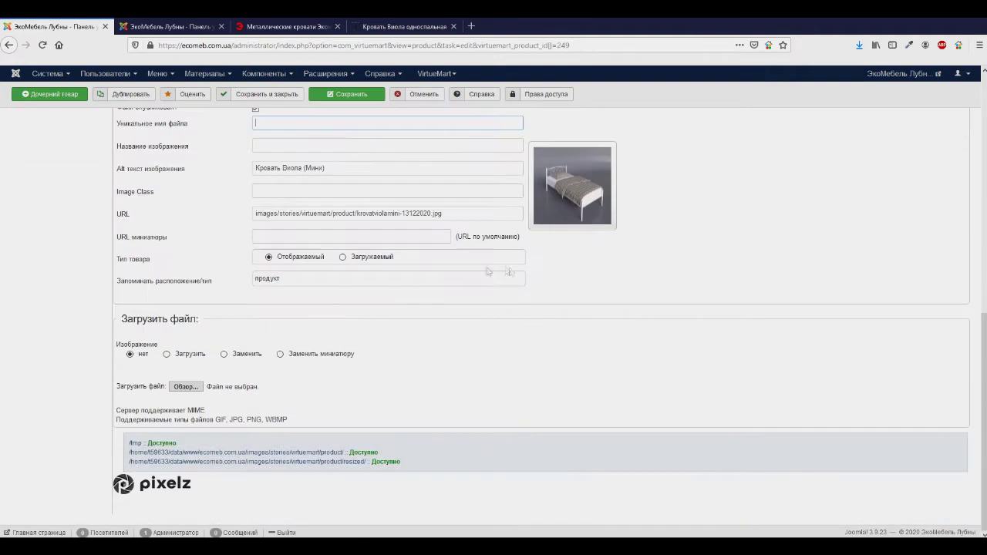
{"action": "left_click", "coordinate": [186, 388]}
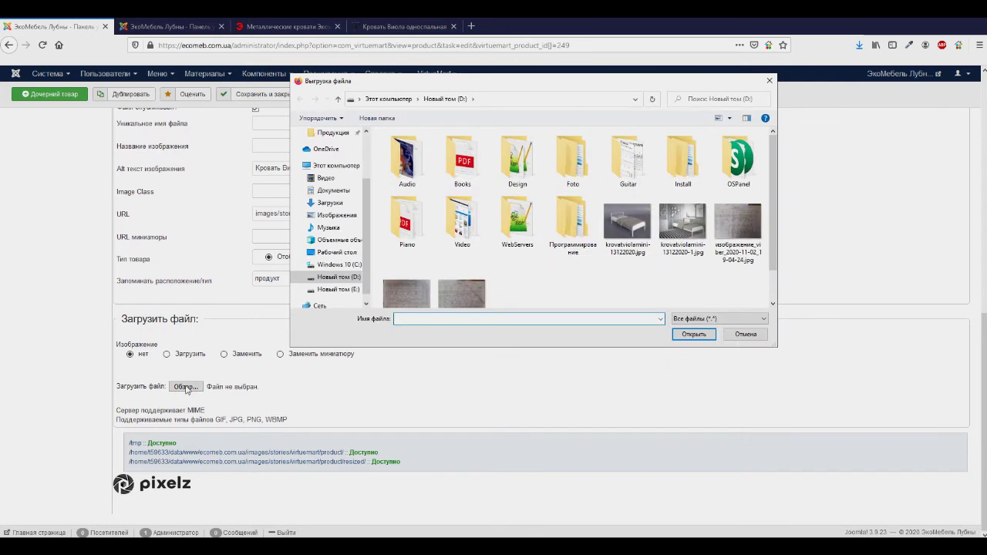
{"action": "double_click", "coordinate": [682, 233]}
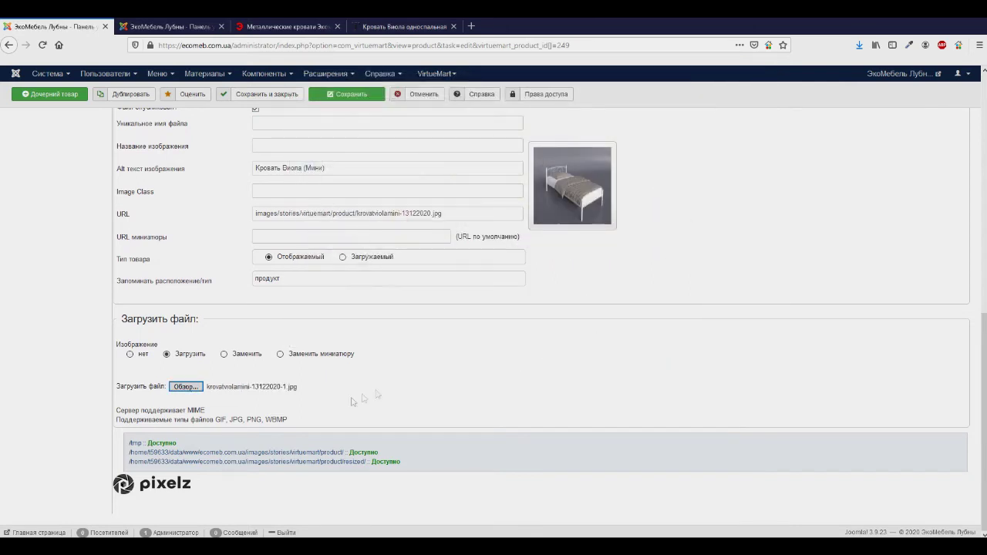
{"action": "left_click", "coordinate": [346, 95]}
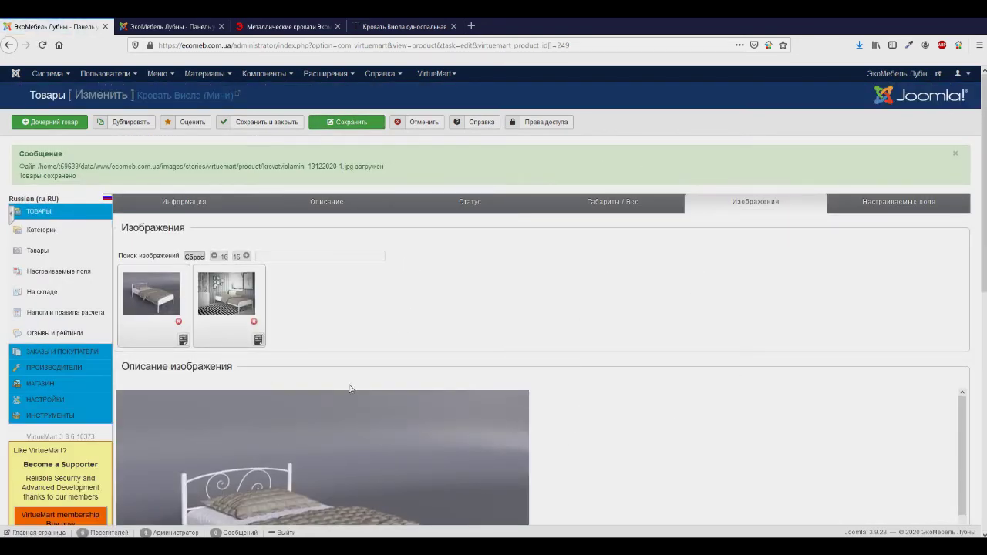
- View the storefront's home page, and check the category assigned in the product's information settings
{"action": "left_click", "coordinate": [270, 29]}
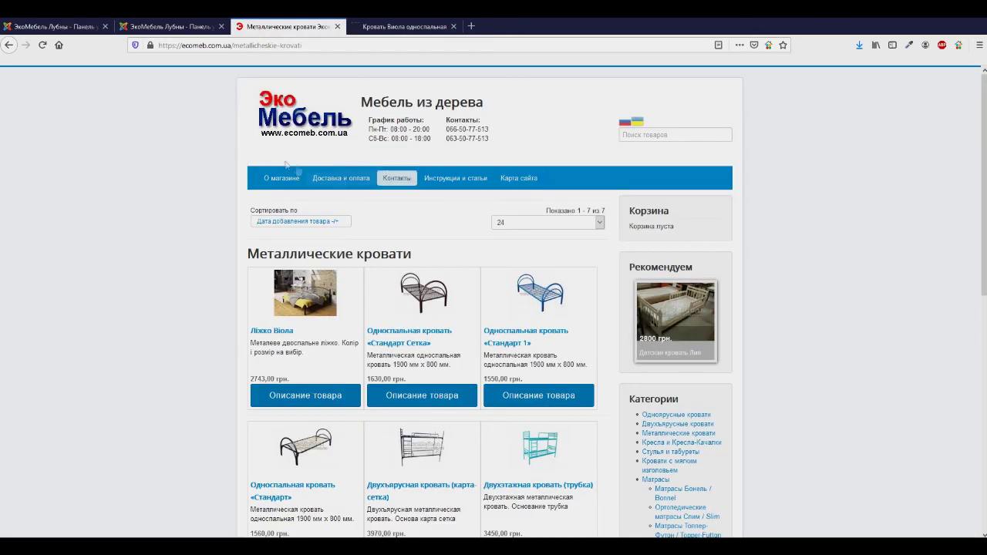
{"action": "left_click", "coordinate": [279, 122]}
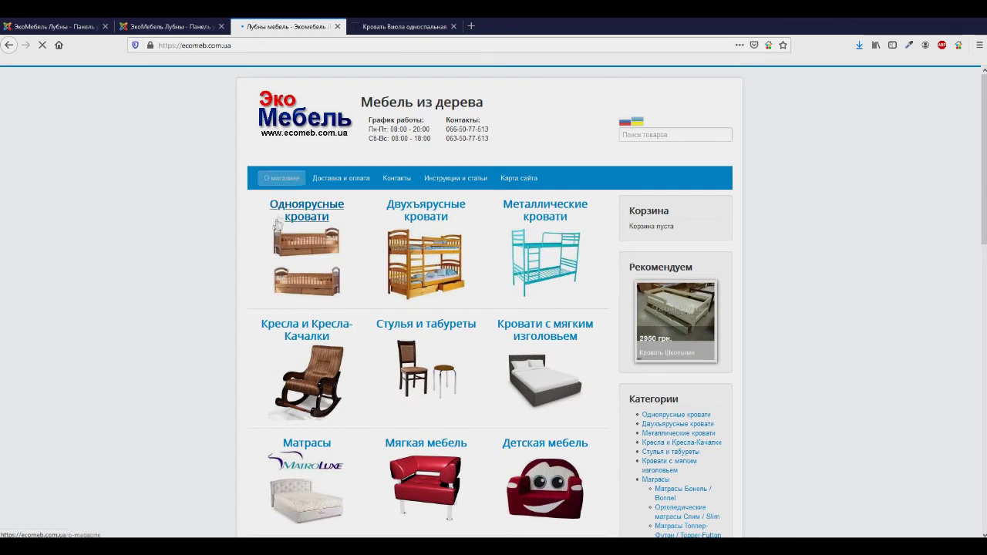
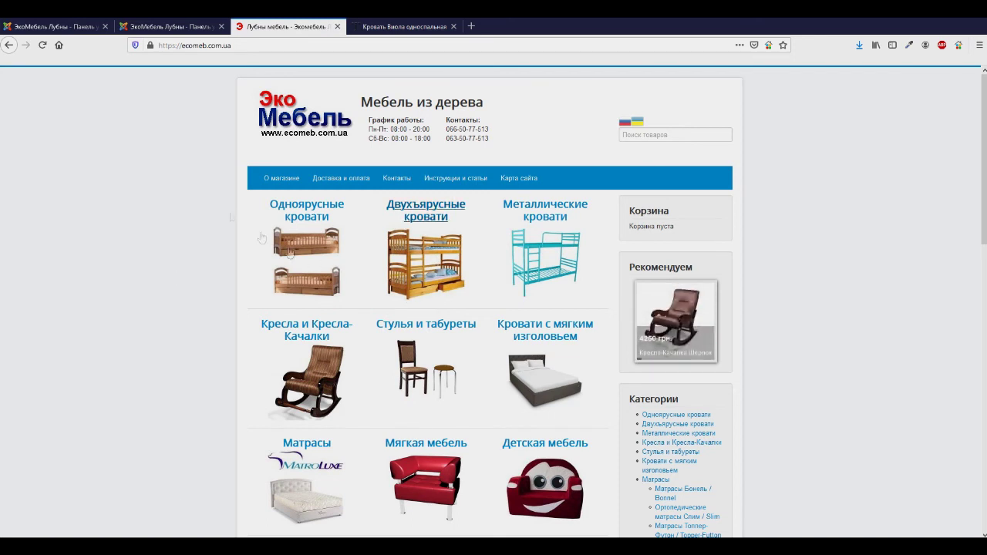
{"action": "left_click", "coordinate": [46, 26]}
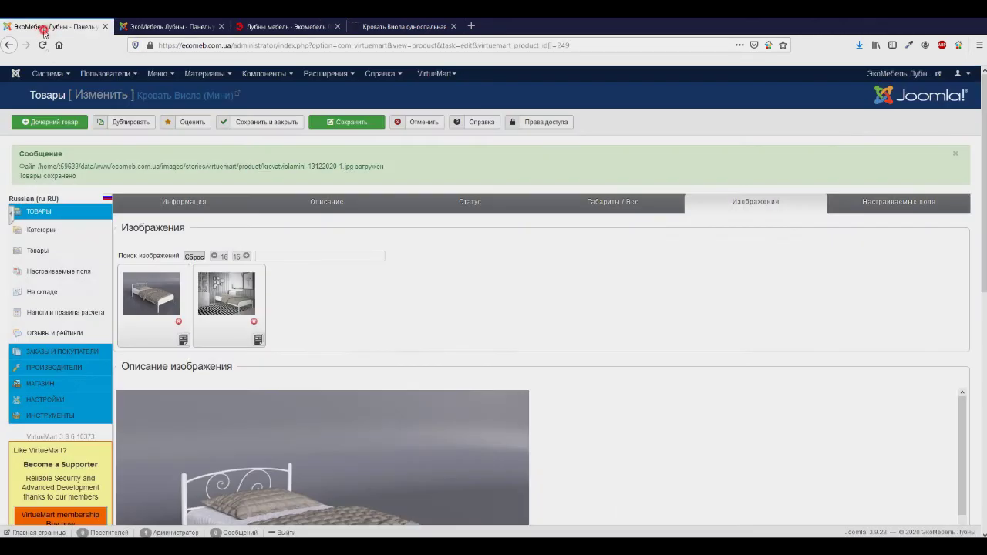
{"action": "left_click", "coordinate": [180, 203]}
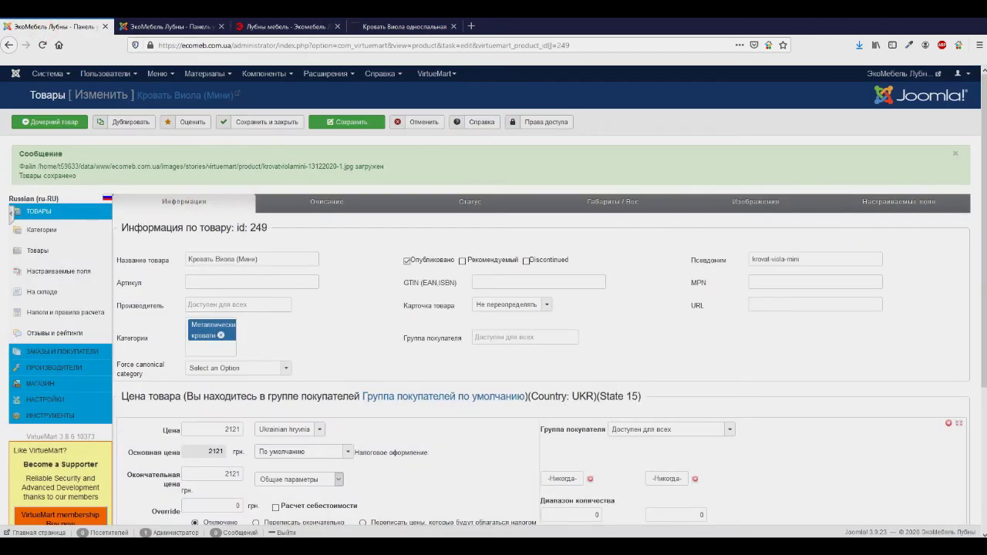
- Open the storefront's Металлические кровати category and examine the Кровать Виола (Мини) listing's name and price
{"action": "left_click", "coordinate": [259, 26]}
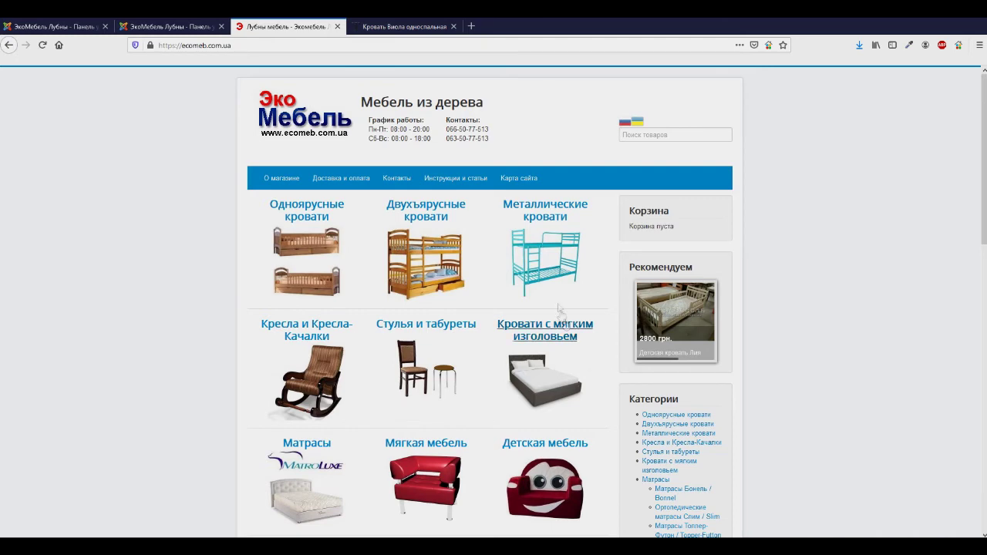
{"action": "left_click", "coordinate": [545, 258]}
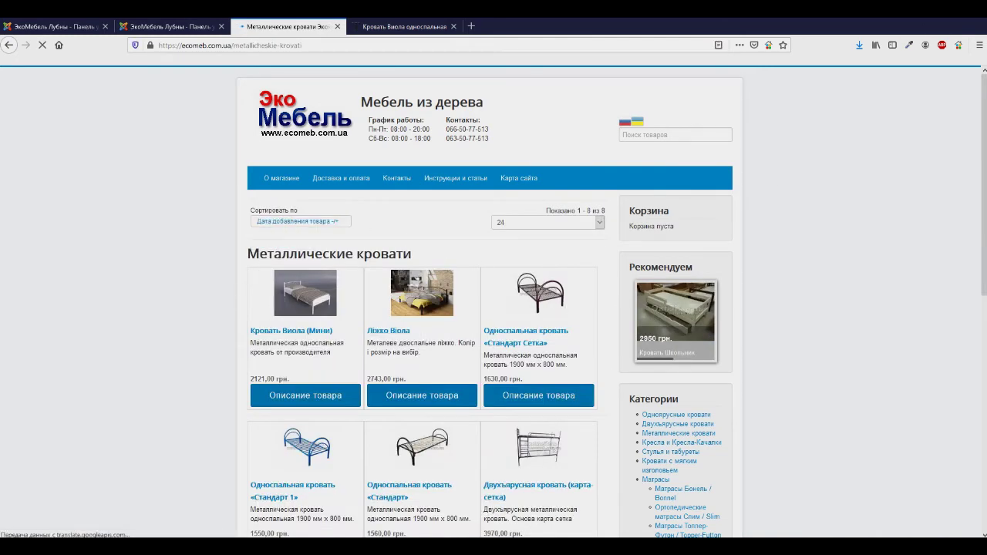
{"action": "left_click_drag", "start_coordinate": [105, 439], "coordinate": [233, 342]}
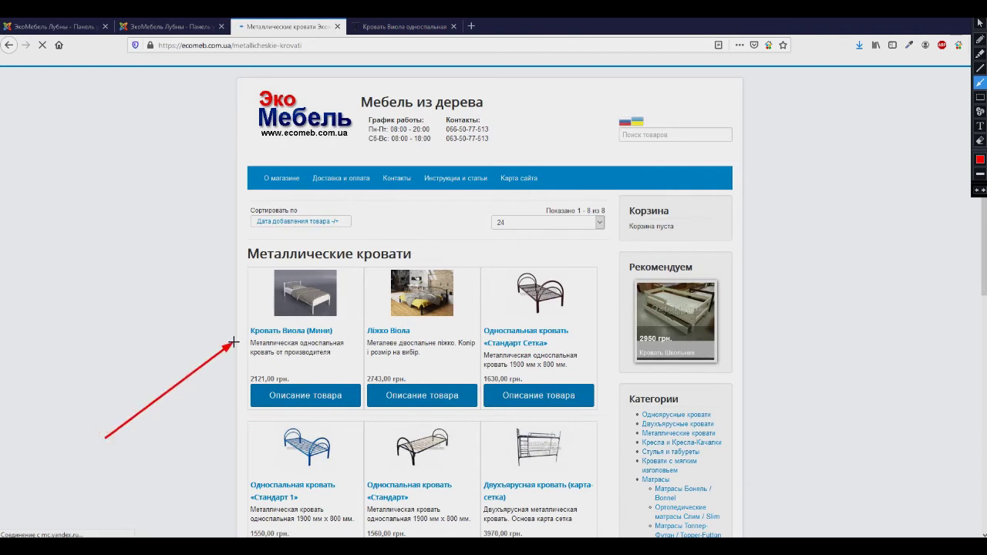
{"action": "left_click_drag", "start_coordinate": [183, 478], "coordinate": [244, 378]}
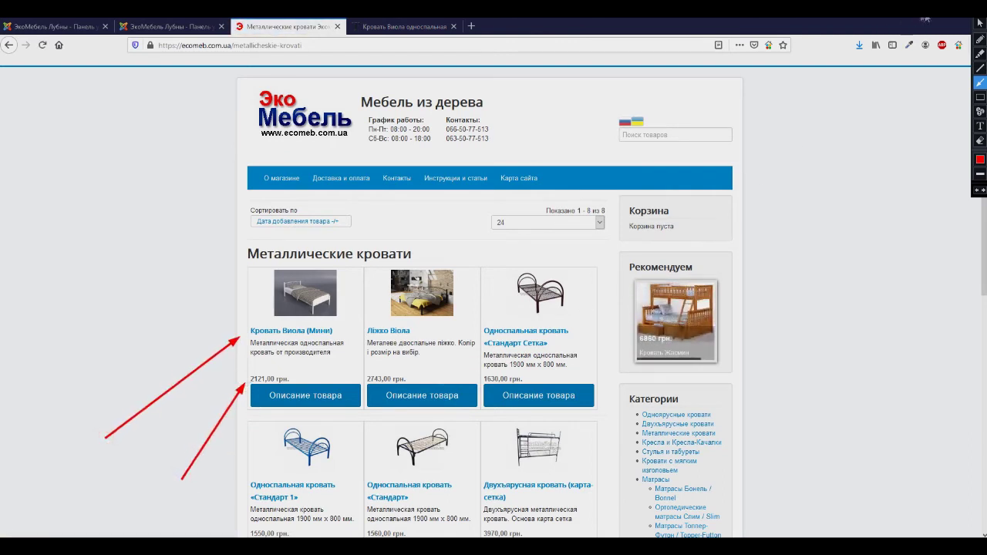
{"action": "left_click", "coordinate": [981, 22]}
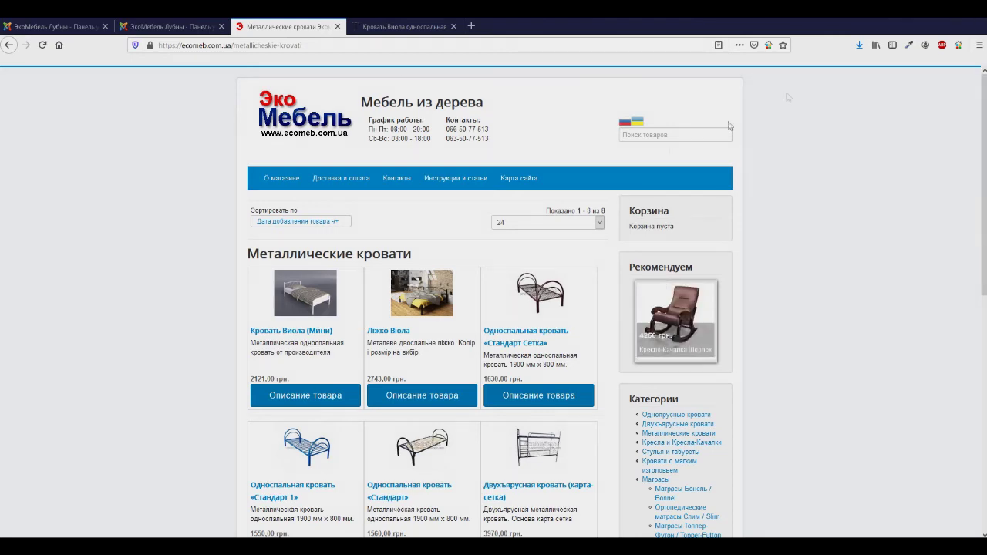
- Open the Кровать Виола (Мини) product page and view its photos enlarged in the gallery
{"action": "left_click", "coordinate": [338, 397]}
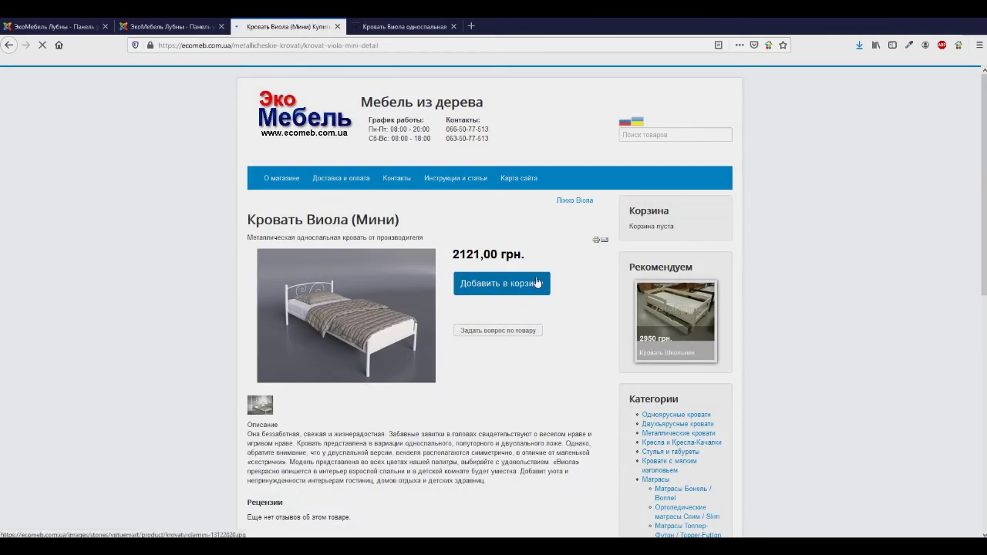
{"action": "scroll", "coordinate": [560, 262], "scroll_direction": "down", "scroll_amount": 2}
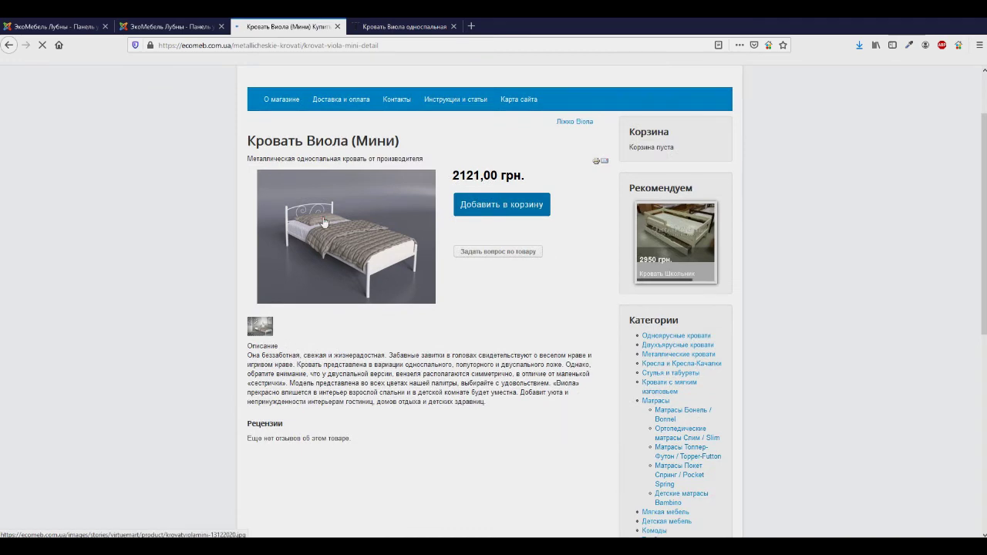
{"action": "left_click", "coordinate": [401, 247]}
{"action": "left_click", "coordinate": [678, 305]}
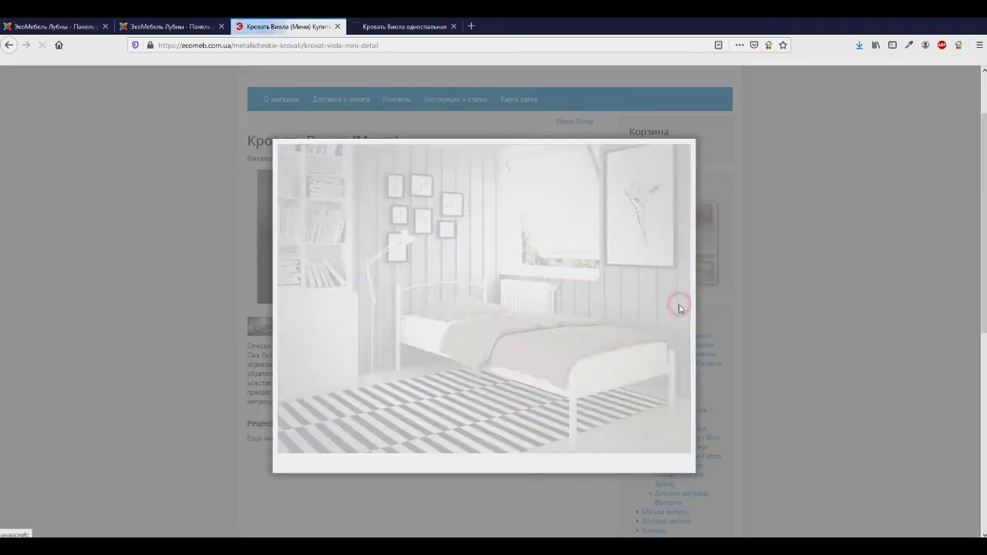
{"action": "left_click", "coordinate": [290, 305]}
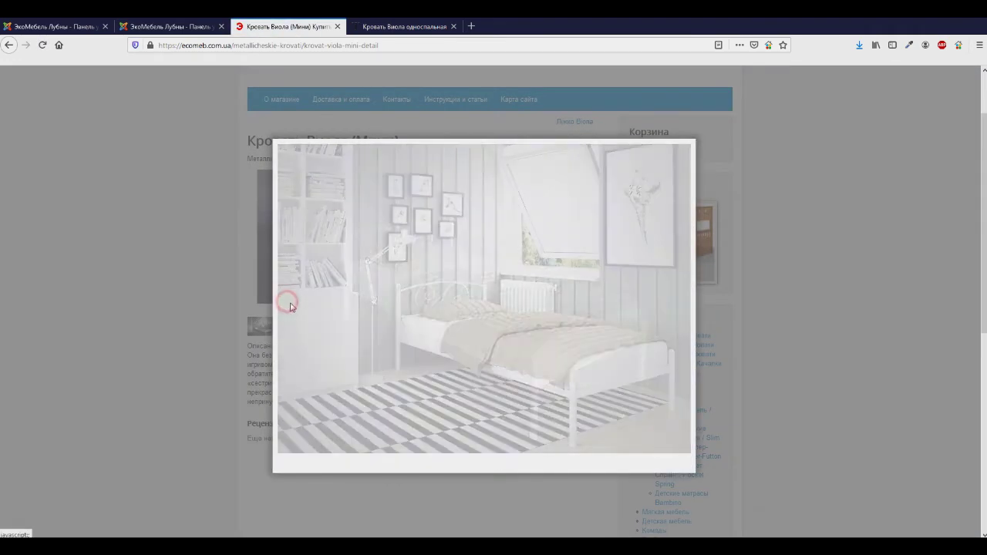
{"action": "left_click", "coordinate": [695, 138]}
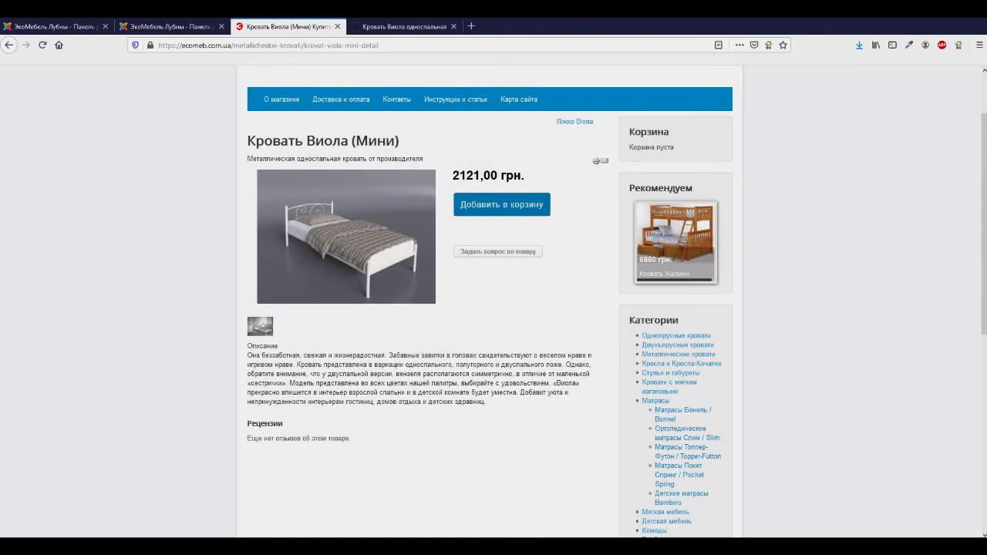
- Examine the product page's description, and open and close the product question form
{"action": "key", "text": "ctrl+alt+g"}
{"action": "left_click_drag", "start_coordinate": [567, 441], "coordinate": [412, 386]}
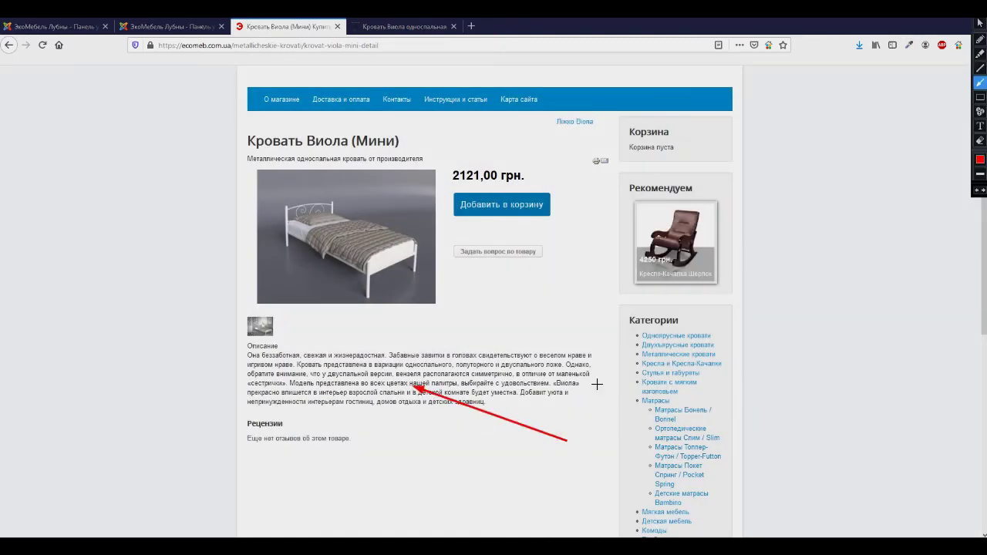
{"action": "left_click", "coordinate": [980, 23]}
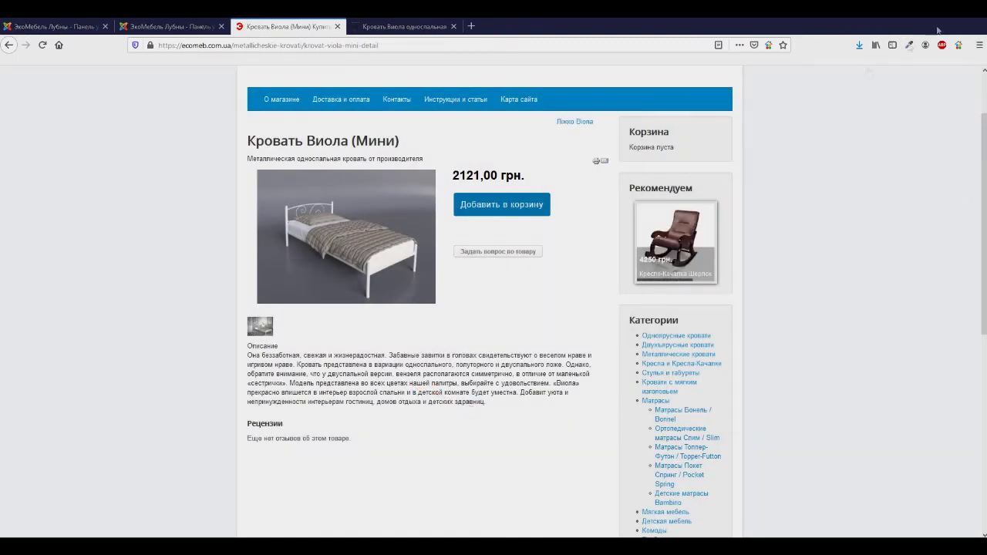
{"action": "left_click", "coordinate": [512, 265]}
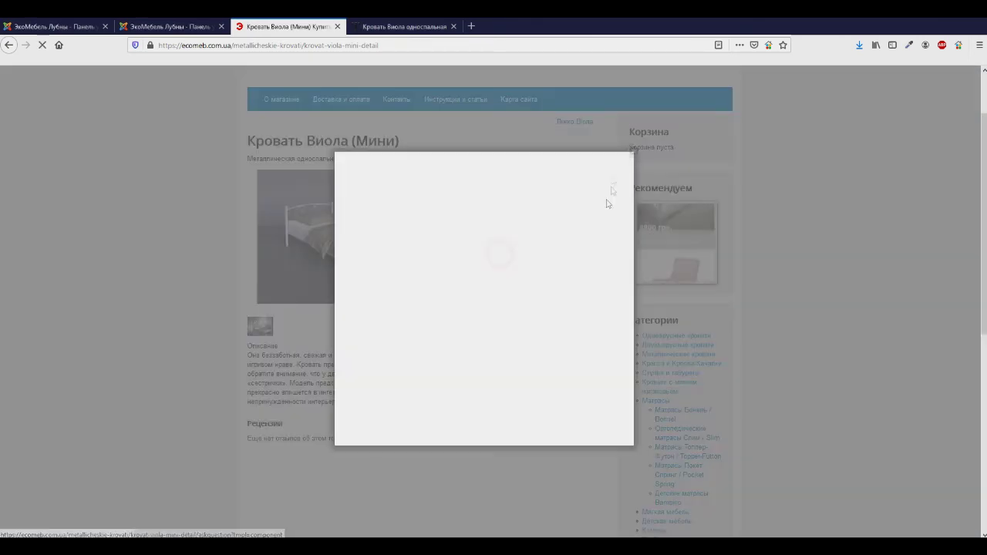
{"action": "left_click", "coordinate": [634, 154]}
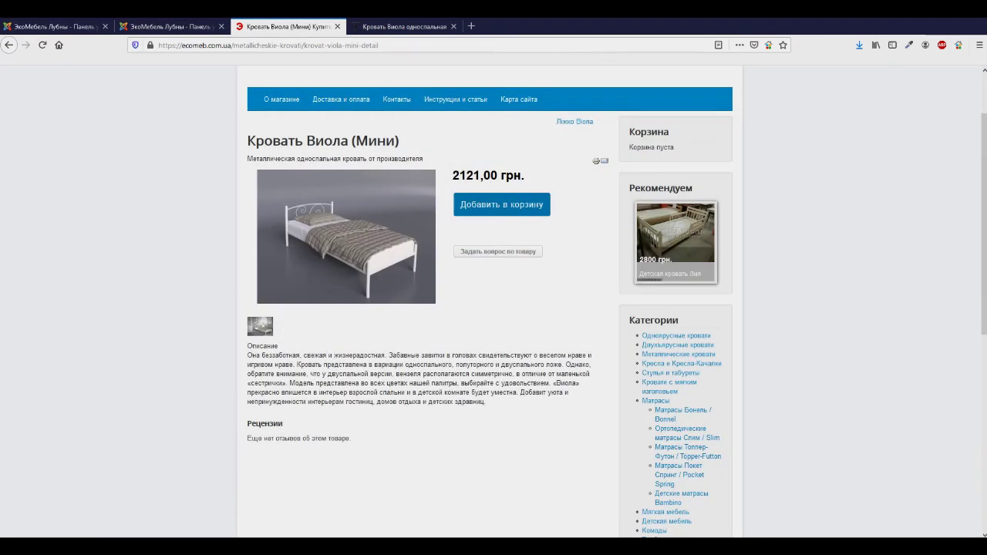
- Switch to the Excel price list, examine the Виола (Мини) colour groups and their prices, and return to the store page
{"action": "key", "text": "alt+Tab"}
{"action": "left_click", "coordinate": [969, 31]}
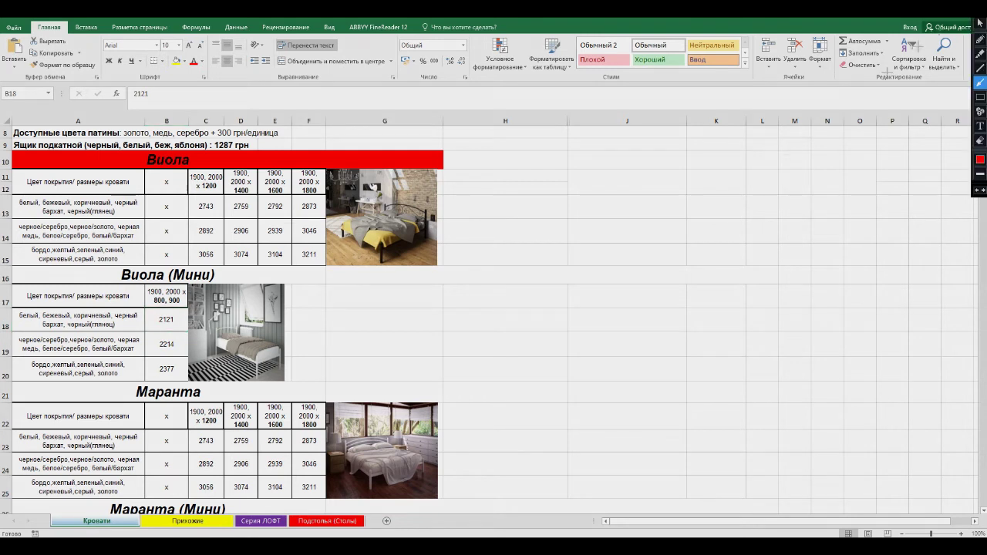
{"action": "left_click_drag", "start_coordinate": [438, 339], "coordinate": [178, 338]}
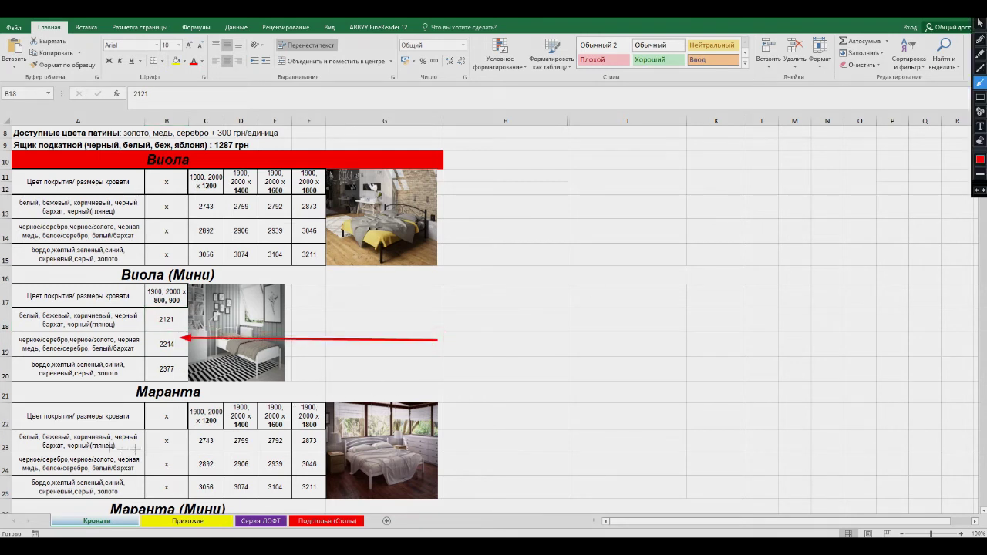
{"action": "left_click_drag", "start_coordinate": [49, 460], "coordinate": [130, 378]}
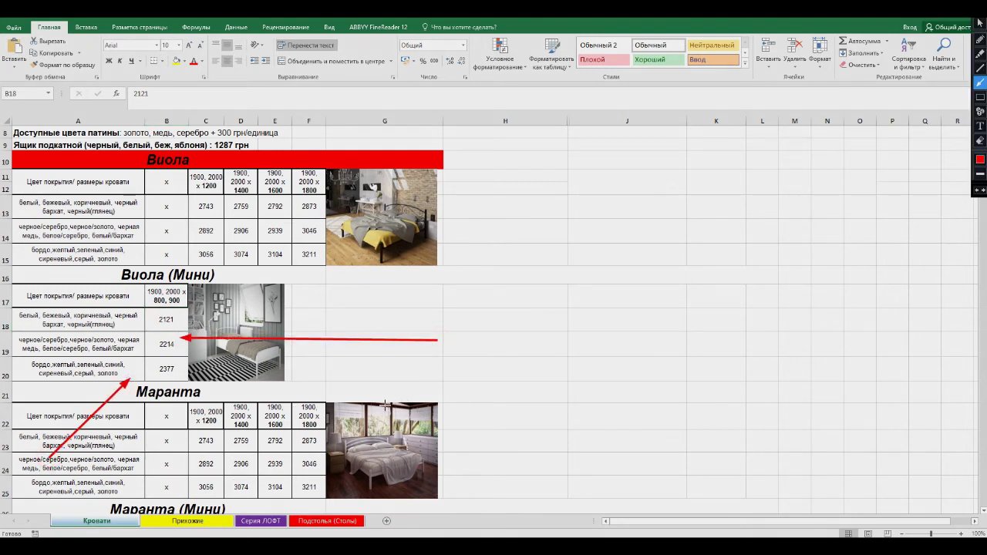
{"action": "left_click", "coordinate": [969, 30]}
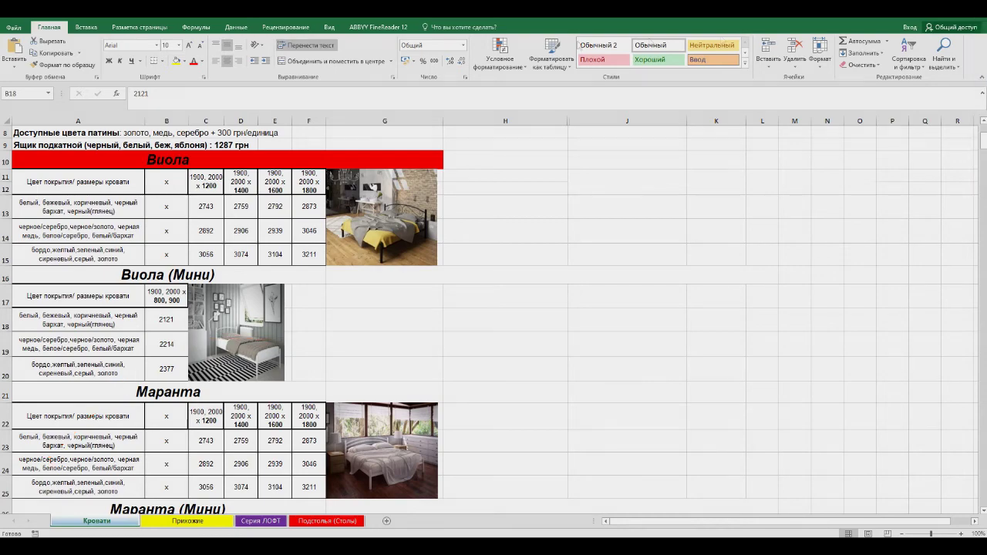
{"action": "key", "text": "alt+Tab"}
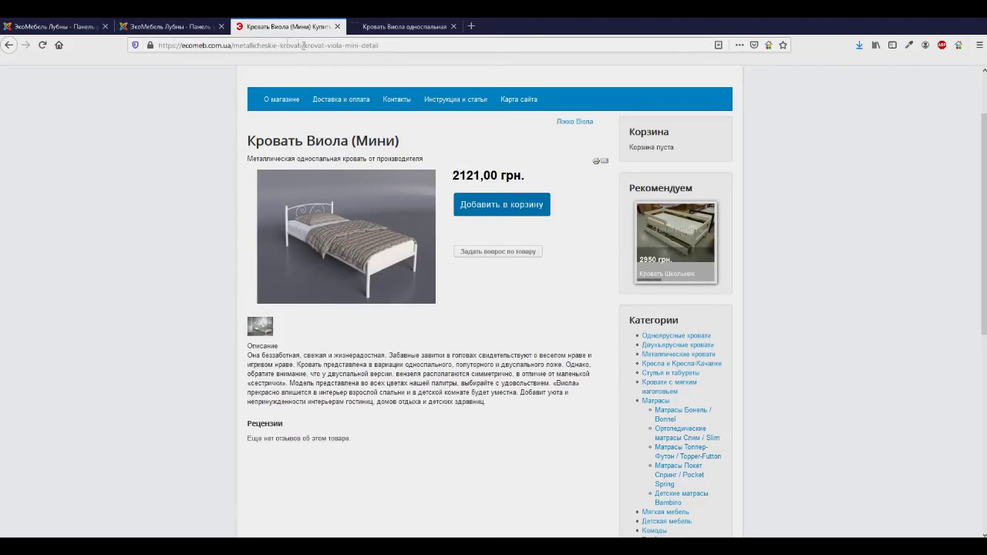
- Open Кровать К-23 in the storefront's Одноярусные кровати category and examine its selectable Размер options
{"action": "scroll", "coordinate": [494, 308], "scroll_direction": "up", "scroll_amount": 2}
{"action": "left_click", "coordinate": [685, 390]}
{"action": "left_click", "coordinate": [430, 294]}
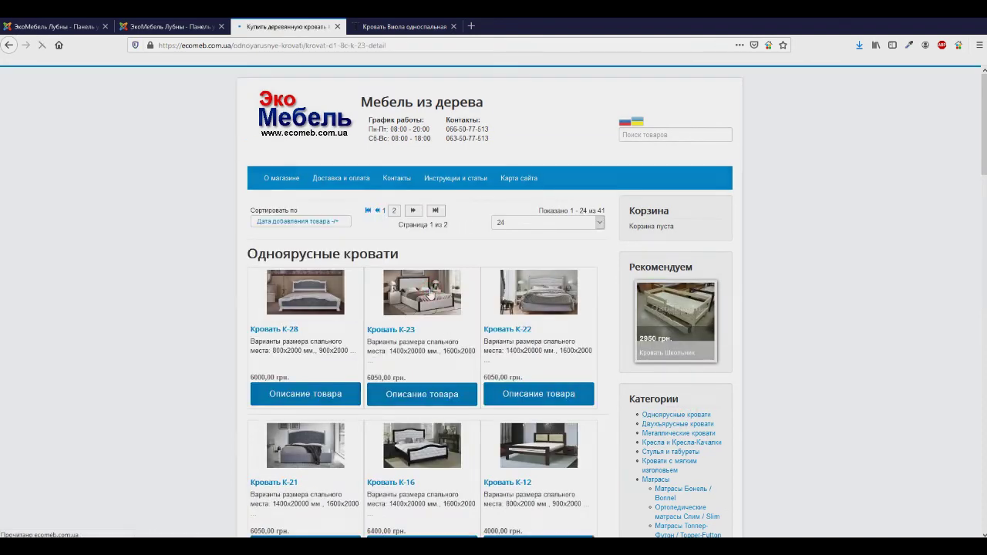
{"action": "left_click", "coordinate": [511, 278]}
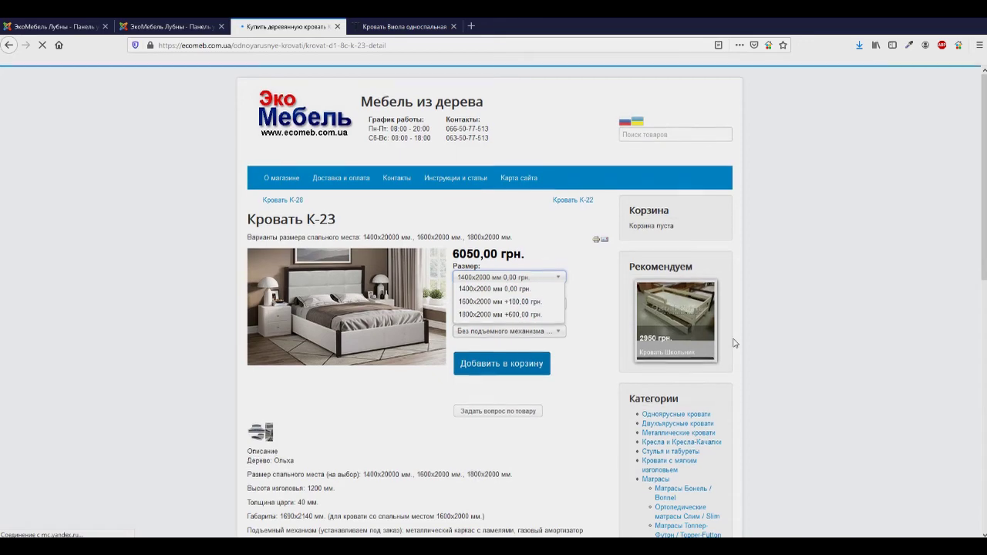
- Check the supplier's bed page and the bar stool product's editor, and close the browser tab holding that editor
{"action": "left_click", "coordinate": [384, 28]}
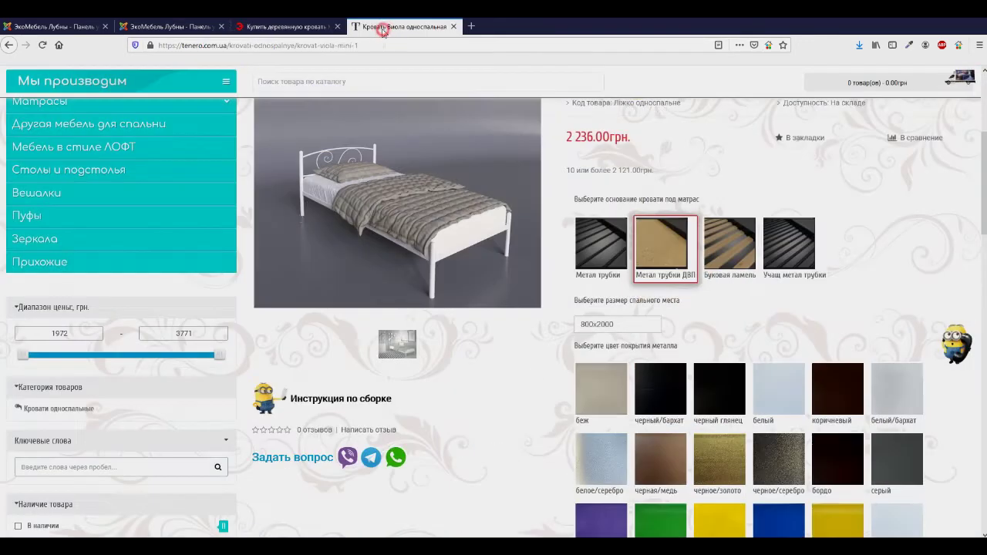
{"action": "left_click", "coordinate": [138, 28]}
{"action": "scroll", "coordinate": [258, 253], "scroll_direction": "up", "scroll_amount": 10}
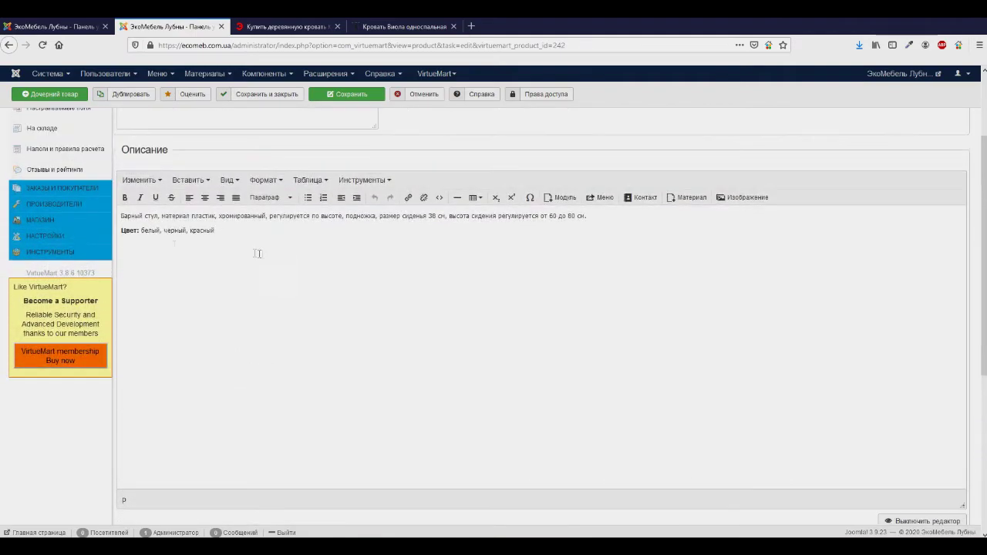
{"action": "scroll", "coordinate": [258, 253], "scroll_direction": "up", "scroll_amount": 3}
{"action": "left_click", "coordinate": [221, 26]}
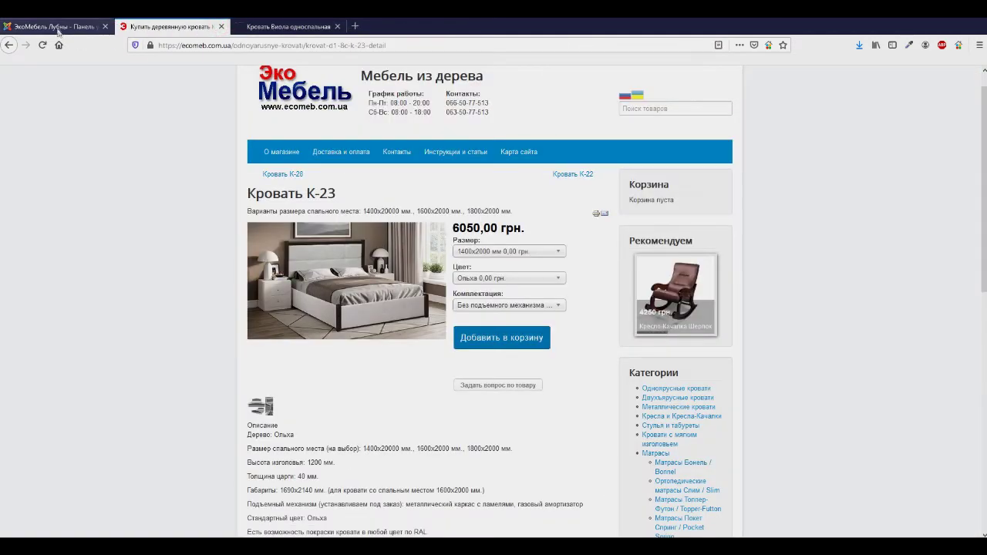
- Return to the Кровать Виола (Мини) product editor and open its description for editing
{"action": "left_click", "coordinate": [59, 31]}
{"action": "mouse_move", "coordinate": [389, 337]}
{"action": "left_mouse_down"}
{"action": "mouse_move", "coordinate": [307, 307]}
{"action": "mouse_move", "coordinate": [266, 268]}
{"action": "left_mouse_up"}
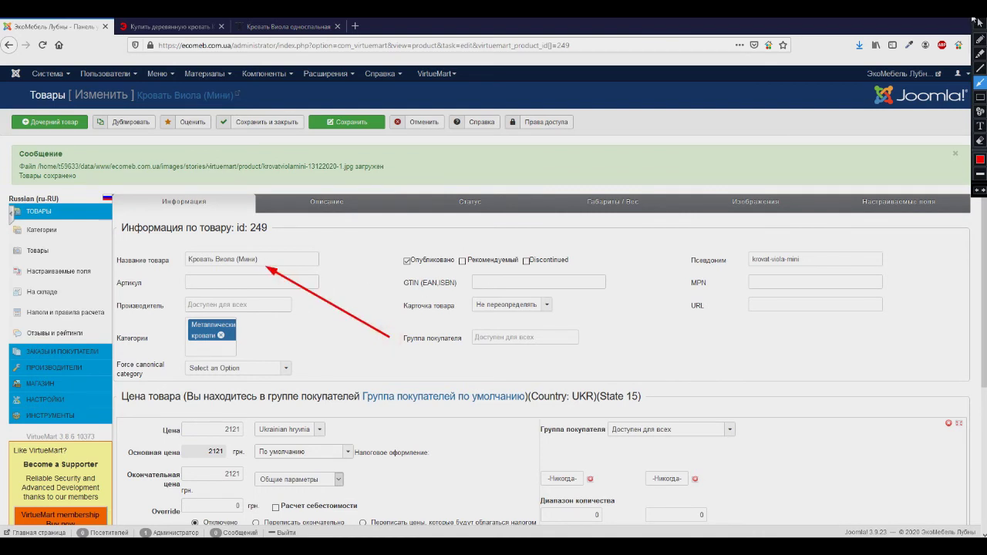
{"action": "left_click", "coordinate": [980, 22]}
{"action": "left_click", "coordinate": [321, 205]}
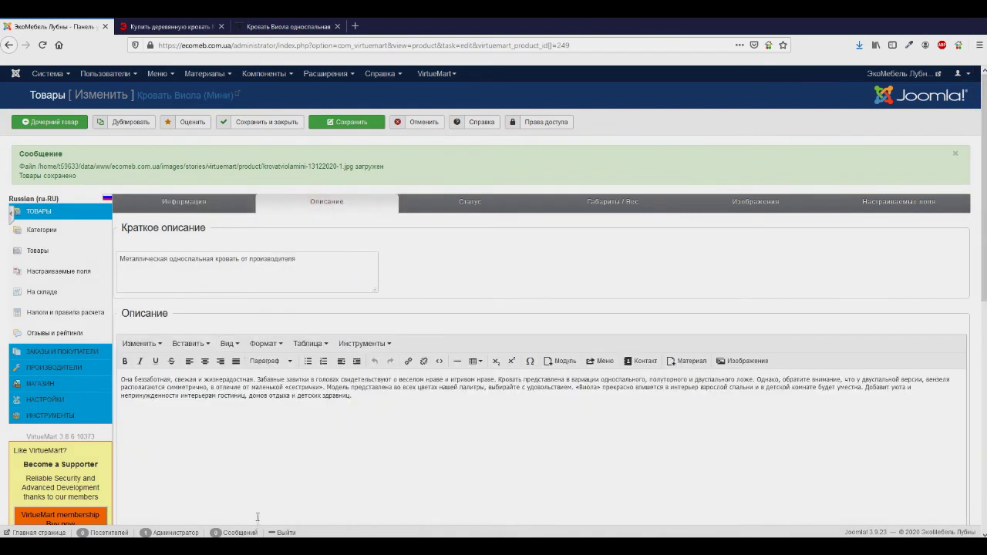
- Switch to the Excel price list and examine the Виола (Мини) table's header, its three colour groups and their prices
{"action": "key", "text": "alt+Tab"}
{"action": "left_click", "coordinate": [77, 316]}
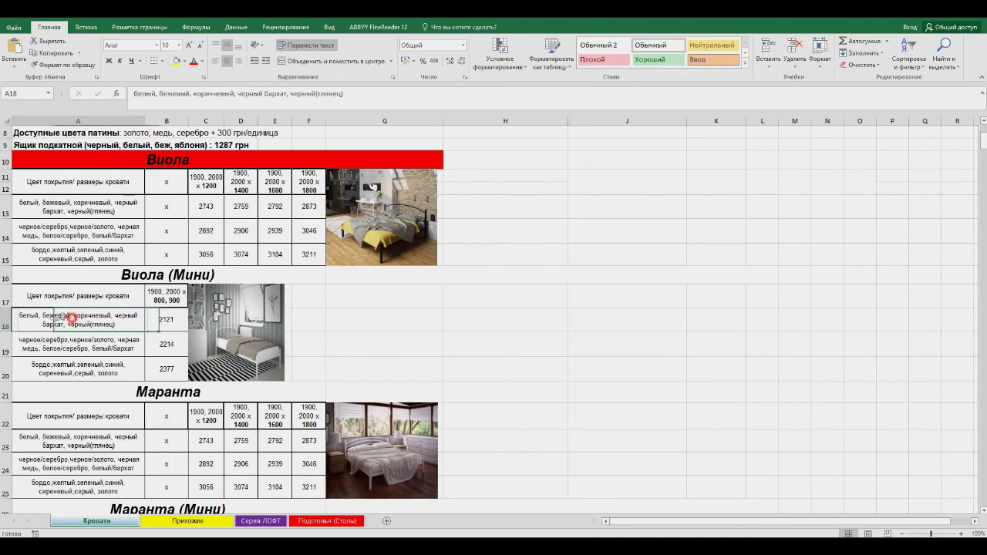
{"action": "left_click_drag", "start_coordinate": [100, 298], "coordinate": [161, 369]}
{"action": "left_click", "coordinate": [97, 324]}
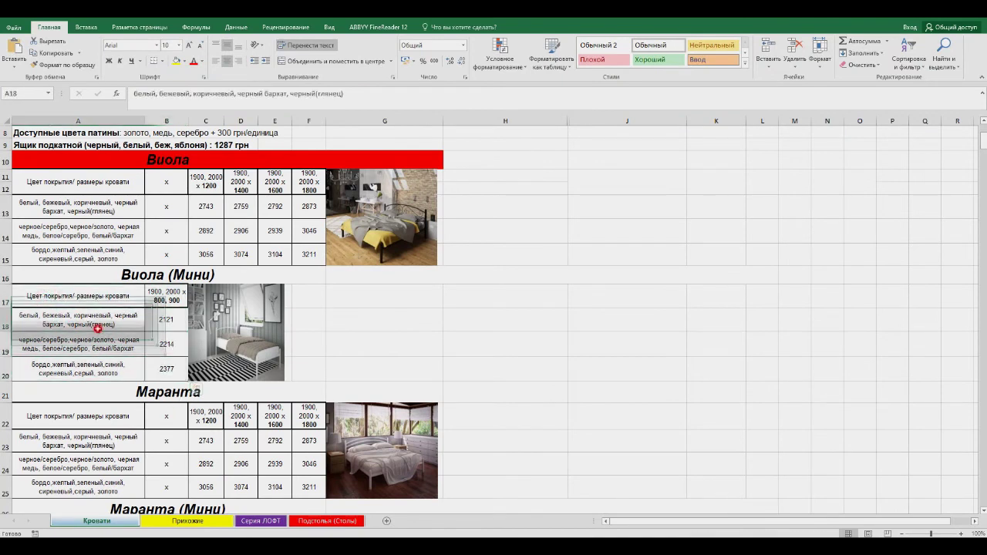
{"action": "left_click", "coordinate": [86, 296]}
{"action": "left_click_drag", "start_coordinate": [158, 308], "coordinate": [108, 296]}
{"action": "left_click", "coordinate": [103, 294]}
{"action": "left_click", "coordinate": [93, 320]}
{"action": "left_click", "coordinate": [89, 344]}
{"action": "left_click", "coordinate": [79, 367]}
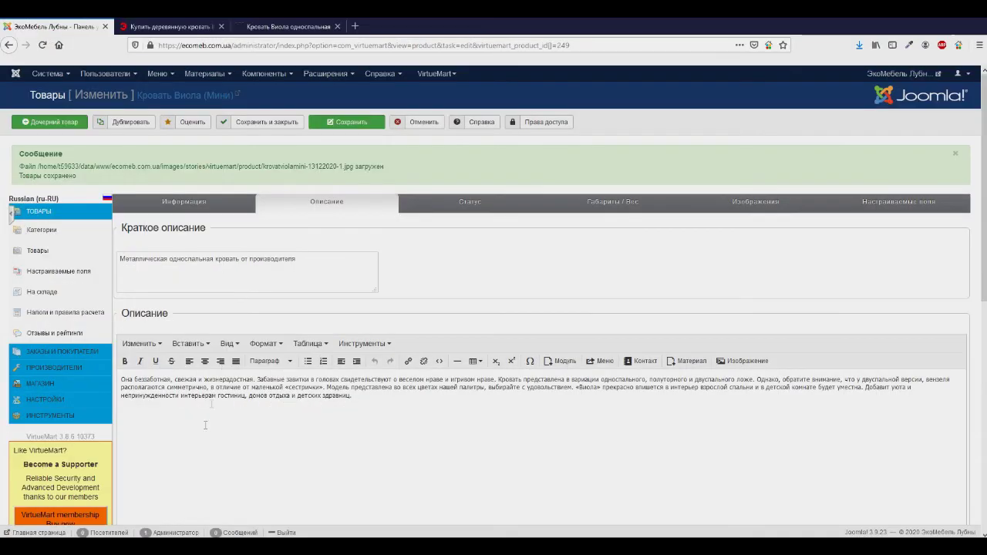
- Return to the product editor and insert a table of two columns and four rows below the description text
{"action": "scroll", "coordinate": [374, 316], "scroll_direction": "down", "scroll_amount": 2}
{"action": "left_click", "coordinate": [371, 299]}
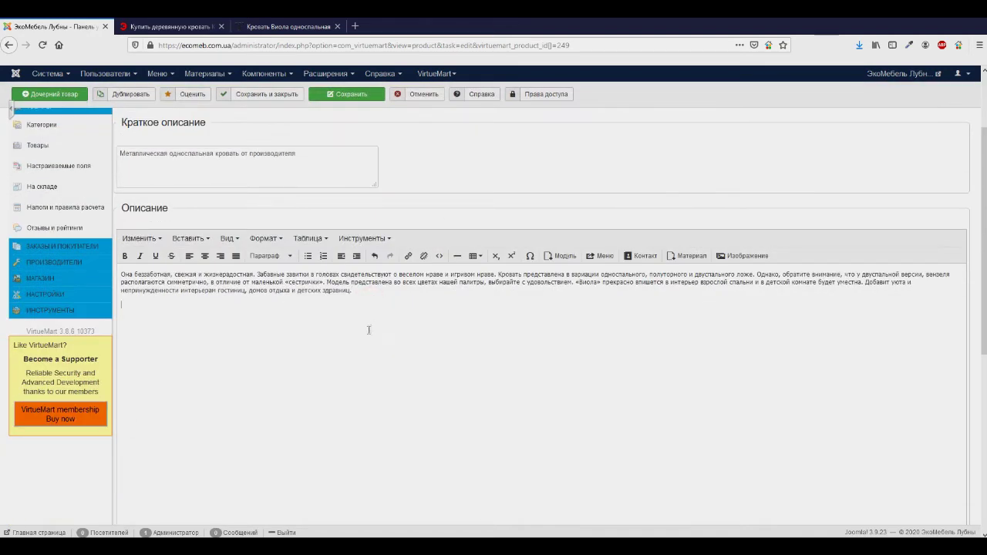
{"action": "left_click", "coordinate": [131, 314]}
{"action": "left_click", "coordinate": [976, 16]}
{"action": "left_click_drag", "start_coordinate": [283, 385], "coordinate": [132, 307]}
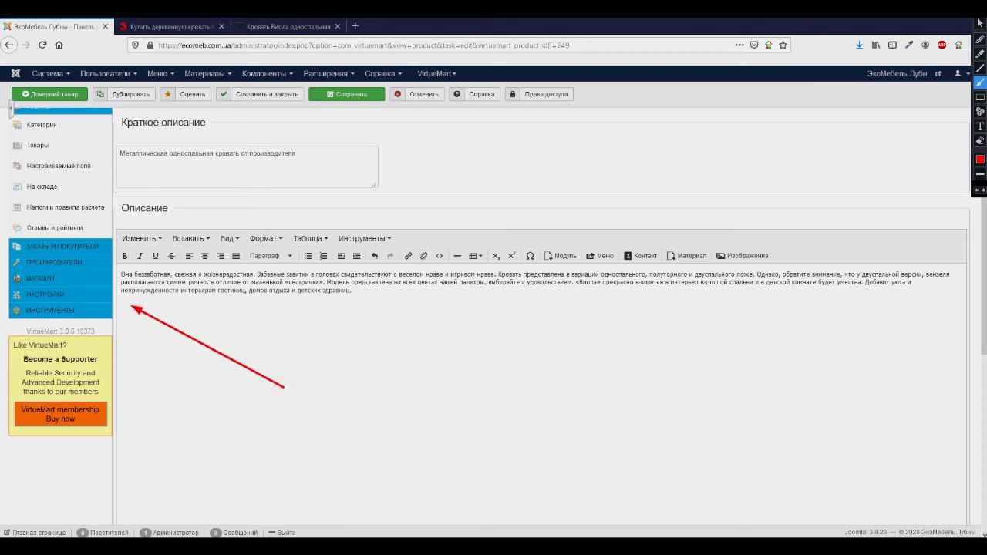
{"action": "left_click", "coordinate": [164, 307]}
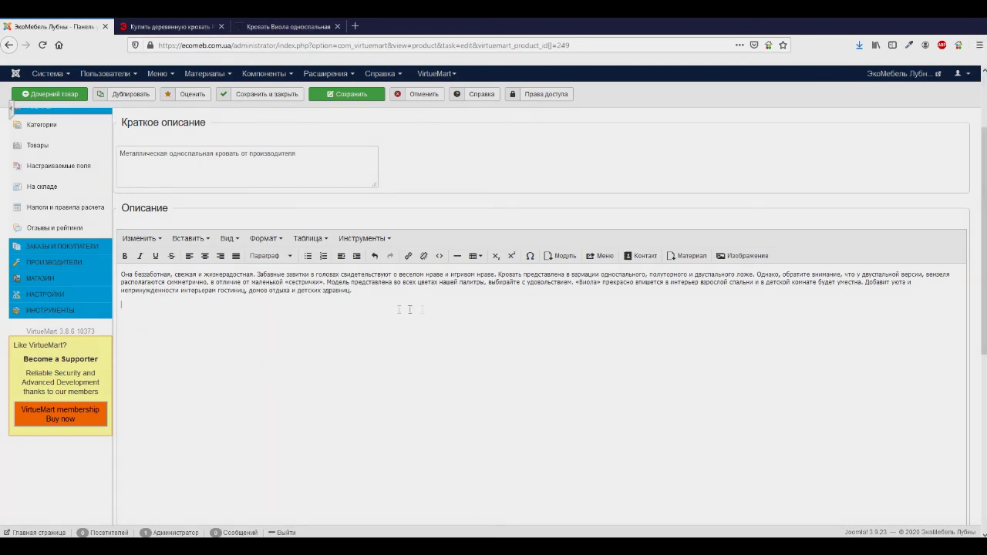
{"action": "left_click", "coordinate": [481, 263]}
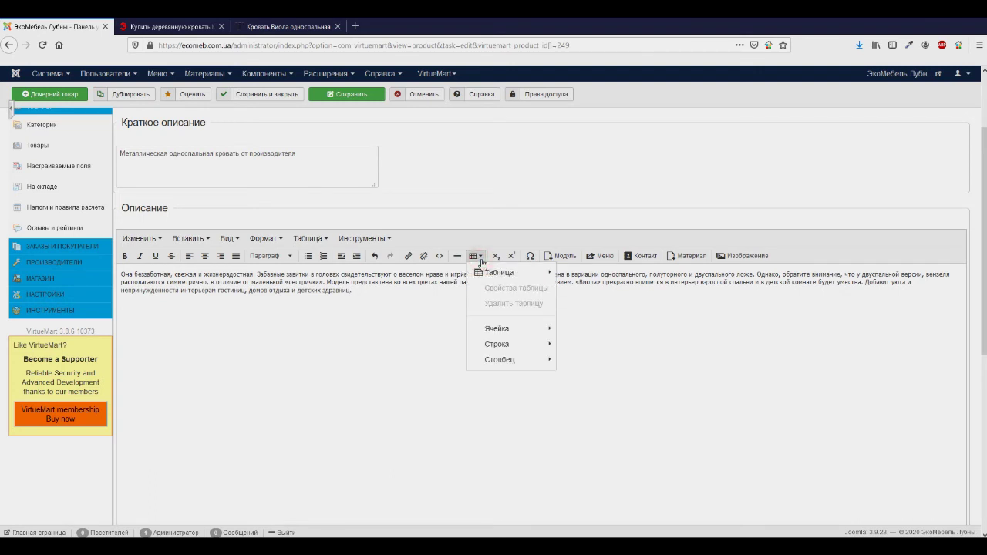
{"action": "mouse_move", "coordinate": [508, 279]}
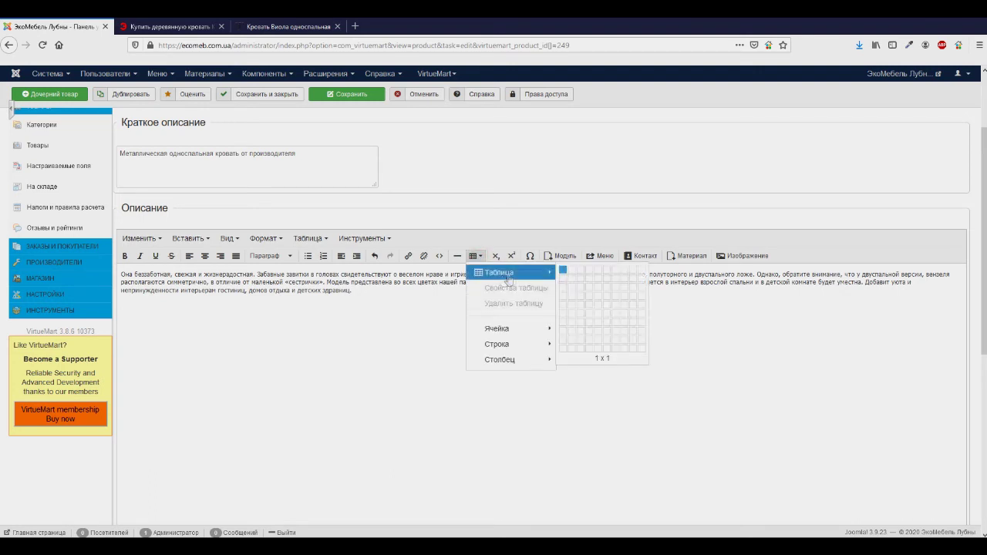
{"action": "left_click", "coordinate": [572, 290]}
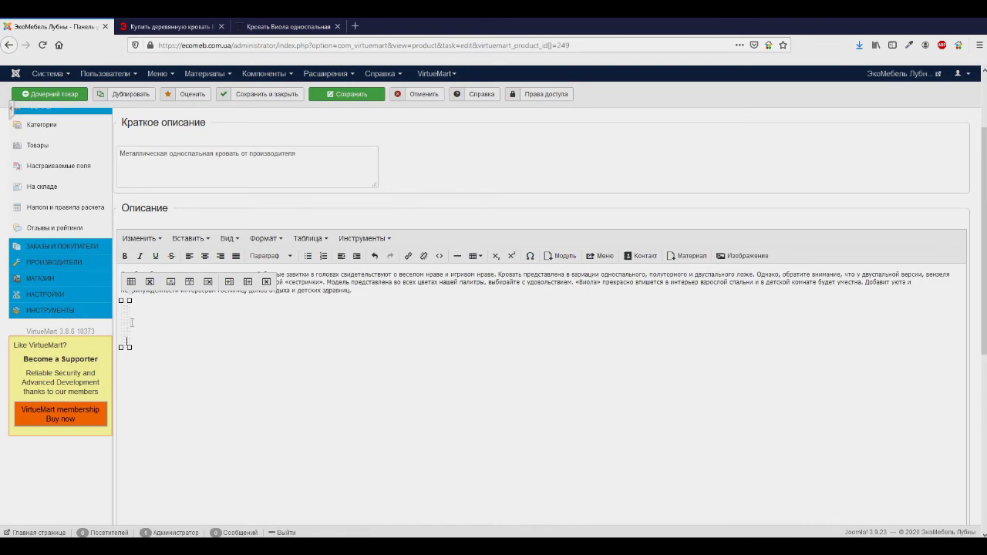
- Copy the heading "Цвет покрытия/ размеры кровати" from the Excel price list through Notepad++ into the description table's first header cell
{"action": "key", "text": "alt+Tab"}
{"action": "left_click", "coordinate": [74, 303]}
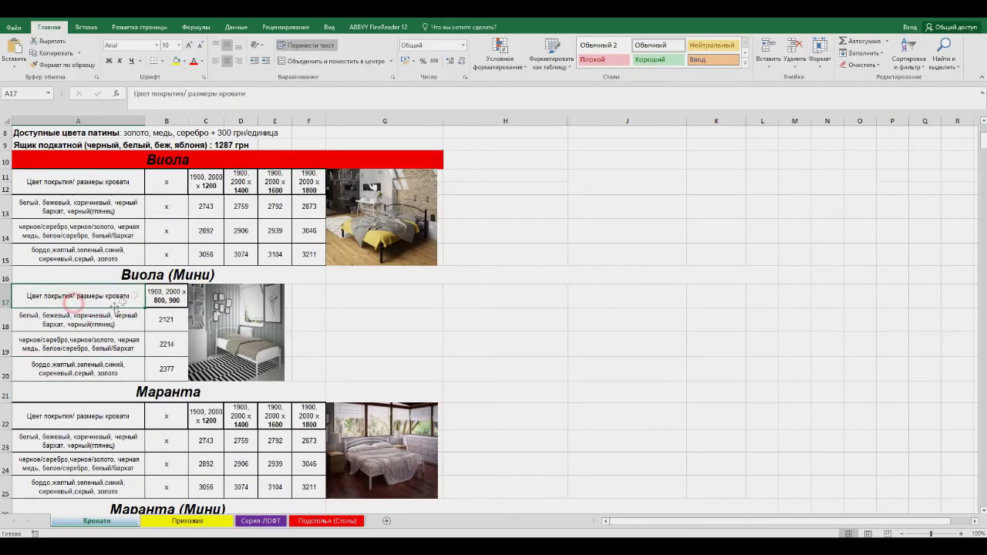
{"action": "triple_click", "coordinate": [259, 96]}
{"action": "right_click", "coordinate": [208, 94]}
{"action": "left_click", "coordinate": [242, 110]}
{"action": "key", "text": "alt+Tab"}
{"action": "key", "text": "ctrl+v"}
{"action": "left_click_drag", "start_coordinate": [285, 60], "coordinate": [36, 60]}
{"action": "right_click", "coordinate": [99, 60]}
{"action": "left_click", "coordinate": [142, 76]}
{"action": "key", "text": "alt+Tab"}
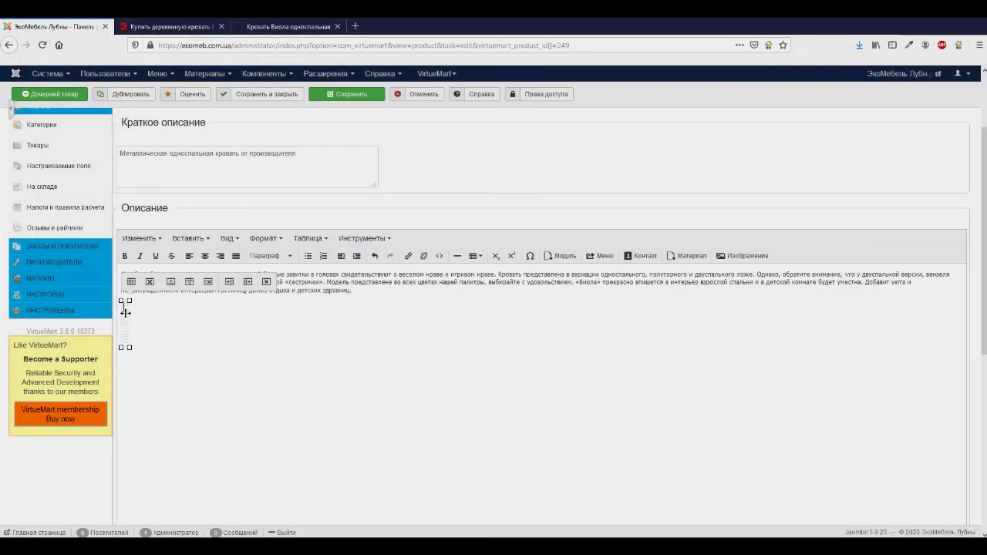
{"action": "key", "text": "ctrl+v"}
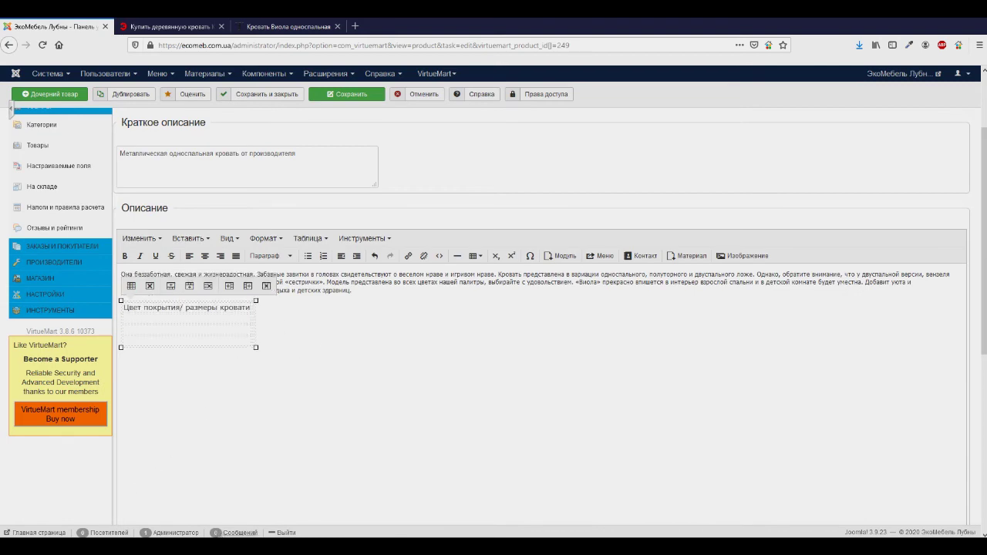
- Copy the Виола (Мини) sizes "1900, 2000 x 800, 900" from Excel through Notepad++ into the table's second header cell
{"action": "key", "text": "alt+Tab"}
{"action": "left_click", "coordinate": [166, 301]}
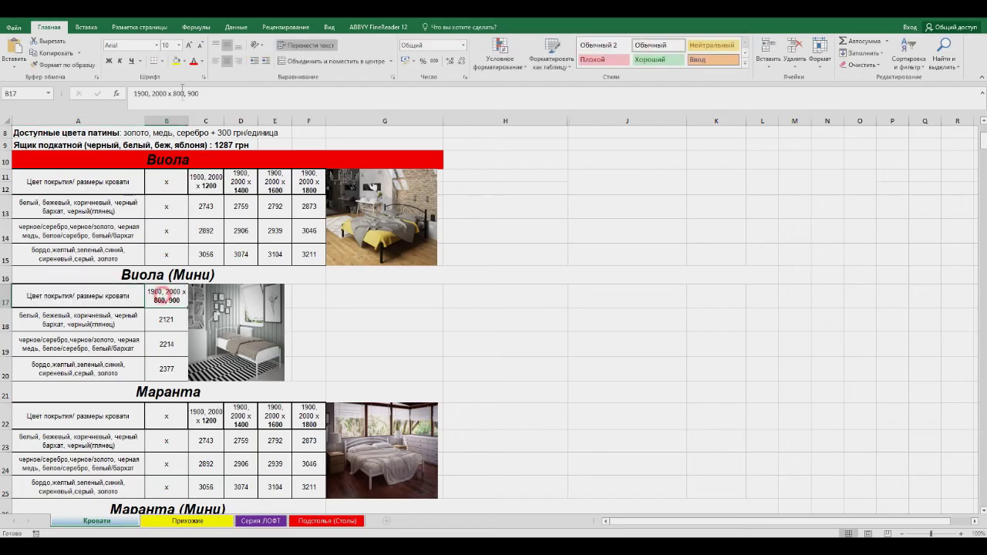
{"action": "left_click_drag", "start_coordinate": [227, 93], "coordinate": [84, 94]}
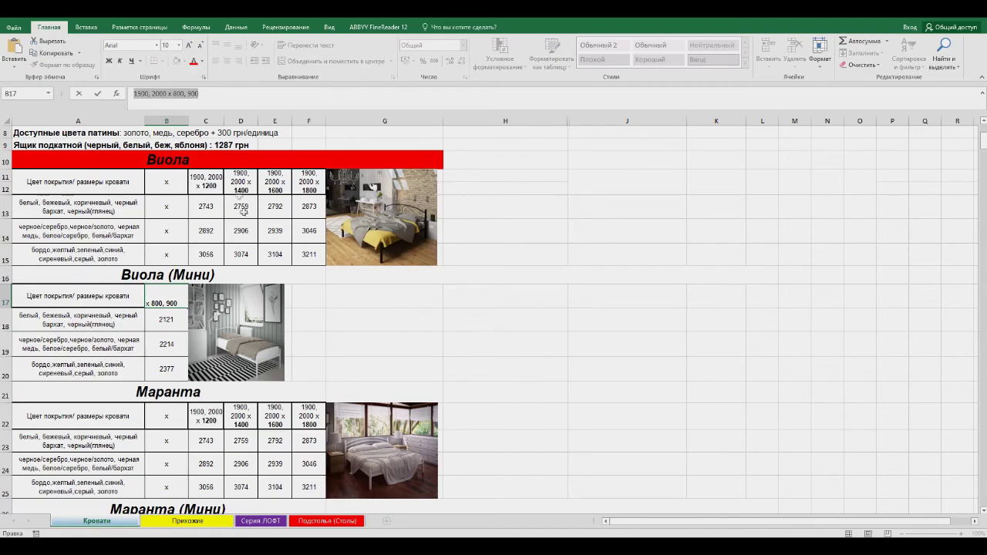
{"action": "key", "text": "ctrl+c"}
{"action": "key", "text": "alt+Tab"}
{"action": "key", "text": "ctrl+v"}
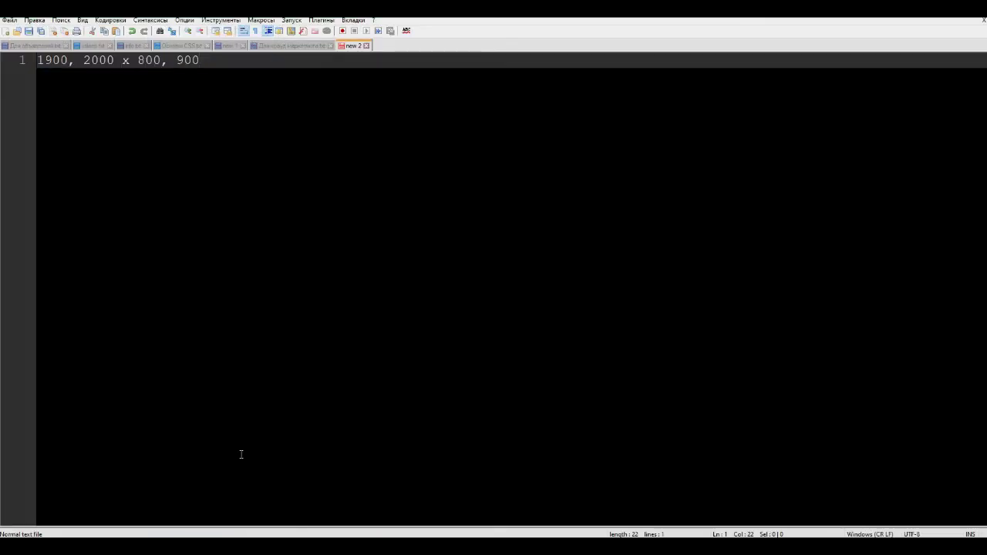
{"action": "key", "text": "shift+Home"}
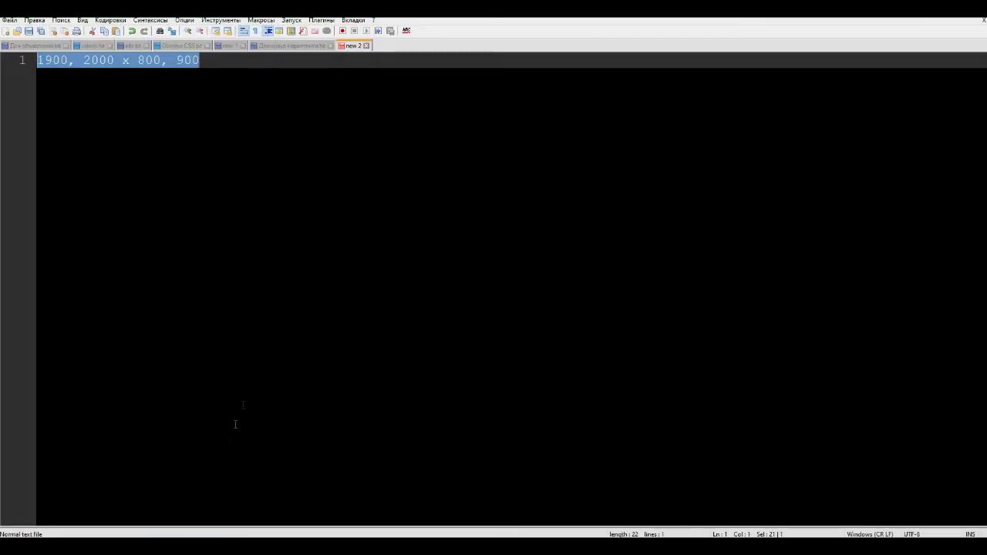
{"action": "key", "text": "alt+Tab"}
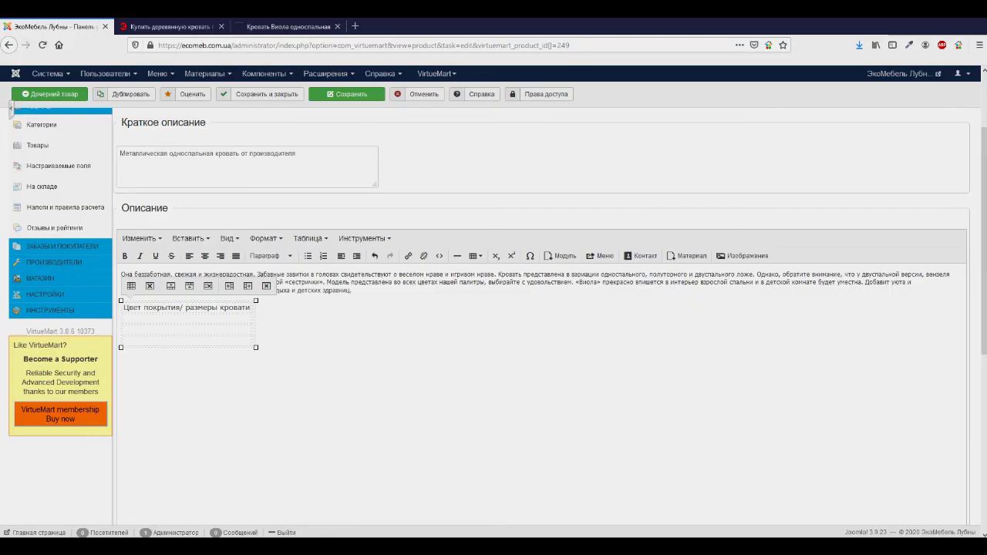
{"action": "key", "text": "ctrl+v"}
- Make the text of both header cells in the description table bold
{"action": "left_click_drag", "start_coordinate": [124, 308], "coordinate": [247, 307]}
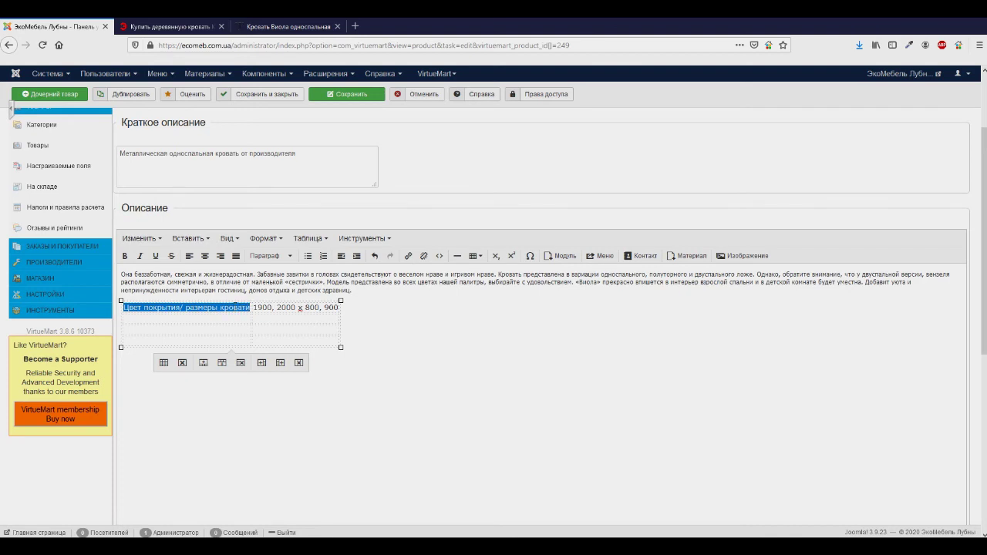
{"action": "left_click", "coordinate": [124, 255]}
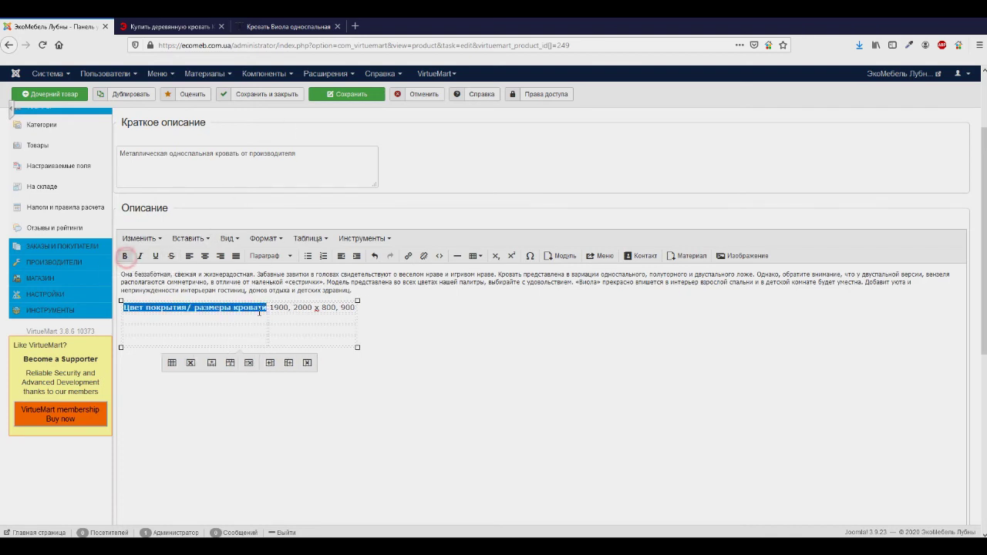
{"action": "left_click_drag", "start_coordinate": [271, 307], "coordinate": [357, 308]}
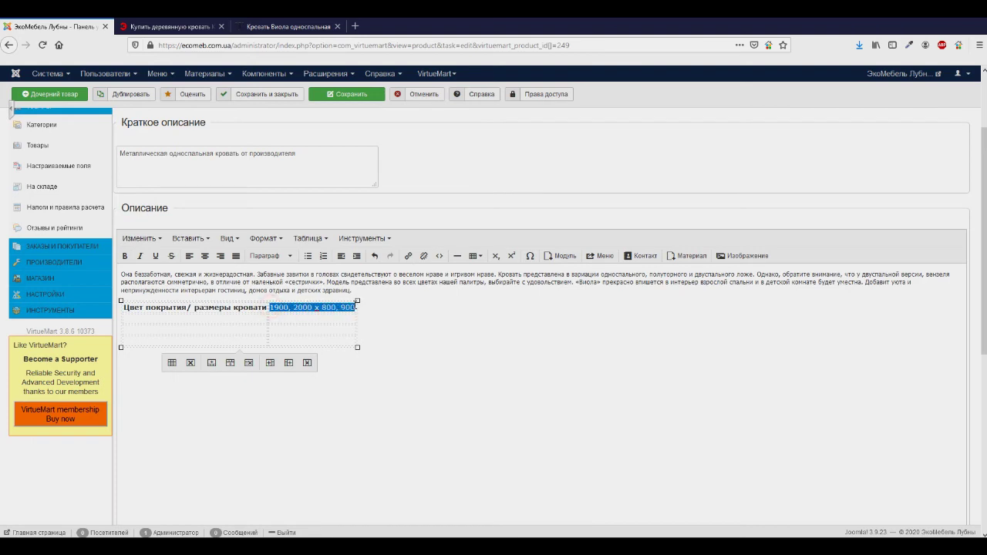
{"action": "left_click", "coordinate": [125, 256]}
{"action": "left_click", "coordinate": [235, 317]}
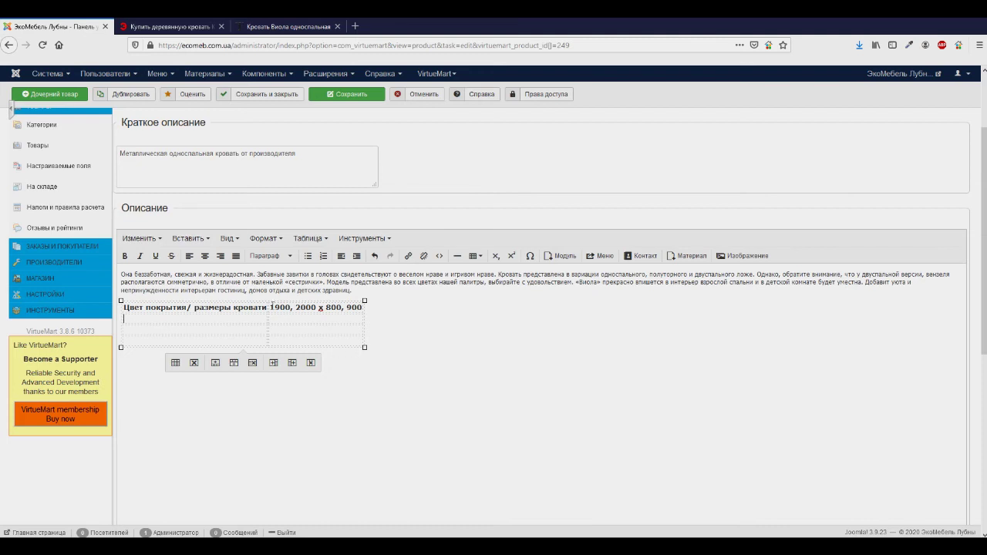
- Centre the text in both header cells of the description table
{"action": "left_click_drag", "start_coordinate": [269, 307], "coordinate": [135, 308]}
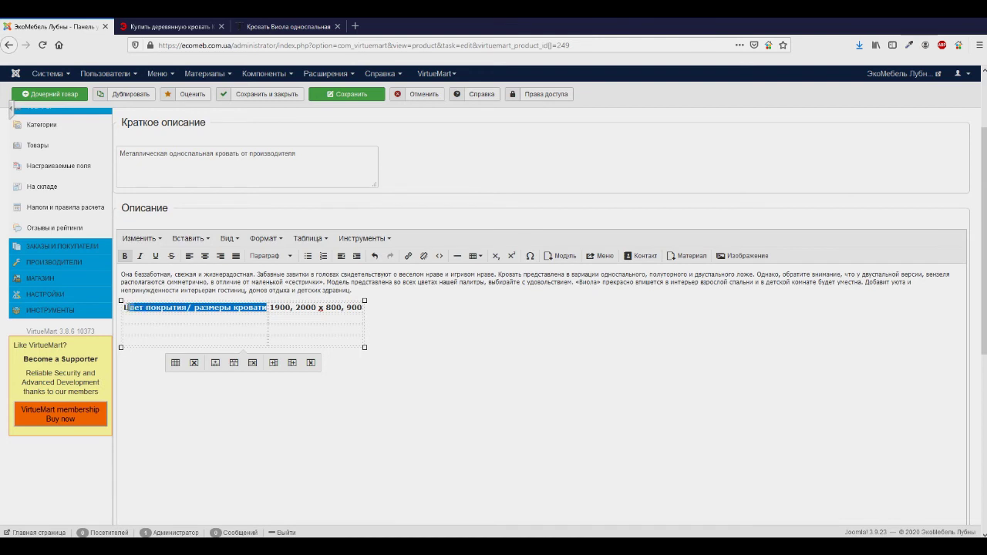
{"action": "left_click", "coordinate": [205, 256]}
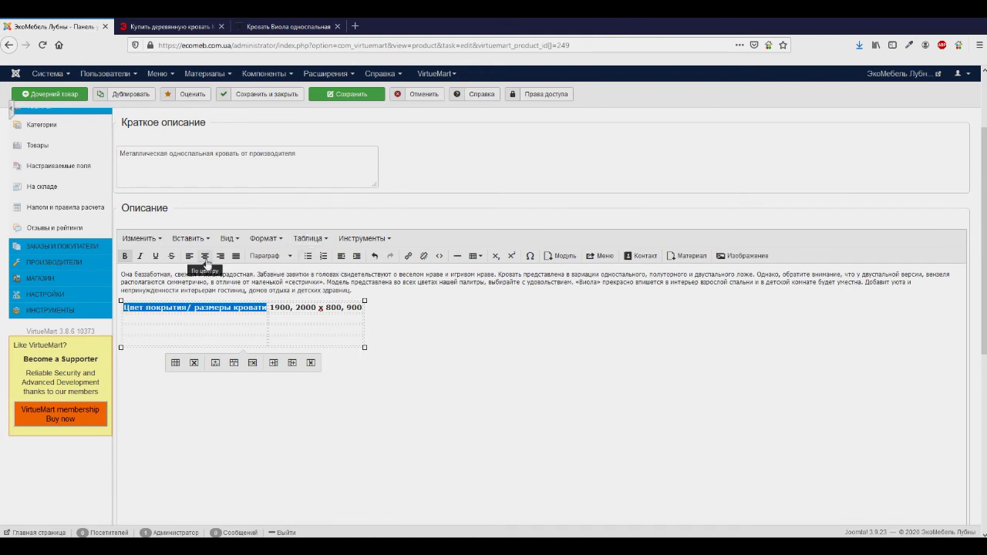
{"action": "left_click_drag", "start_coordinate": [271, 308], "coordinate": [357, 308]}
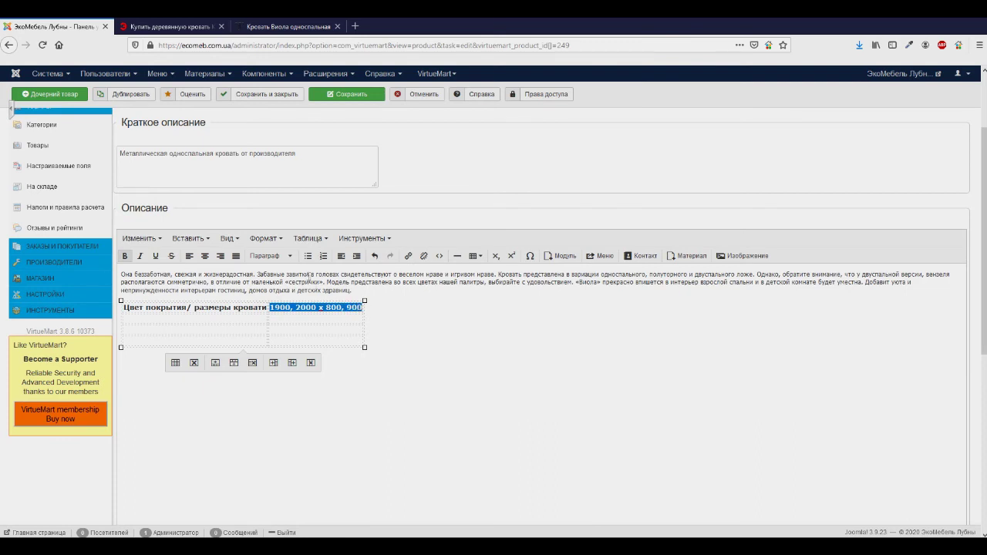
- Copy "белый, бежевый, коричневый, черный бархат, черный(глянец)" for Виола (Мини) from Excel through Notepad++ into the first cell of the table's second row
{"action": "left_click", "coordinate": [182, 320]}
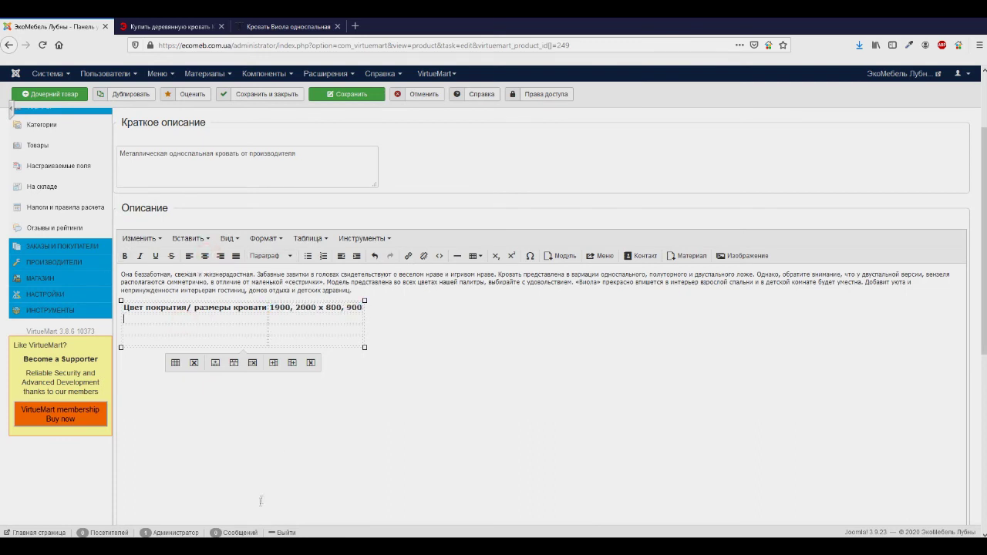
{"action": "key", "text": "alt+Tab"}
{"action": "left_click", "coordinate": [124, 326]}
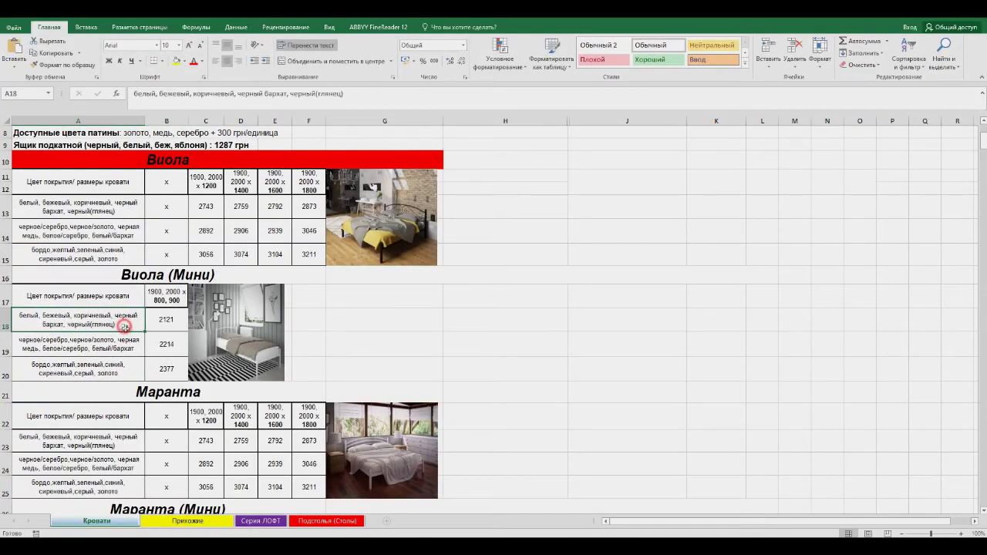
{"action": "left_click_drag", "start_coordinate": [359, 93], "coordinate": [136, 93]}
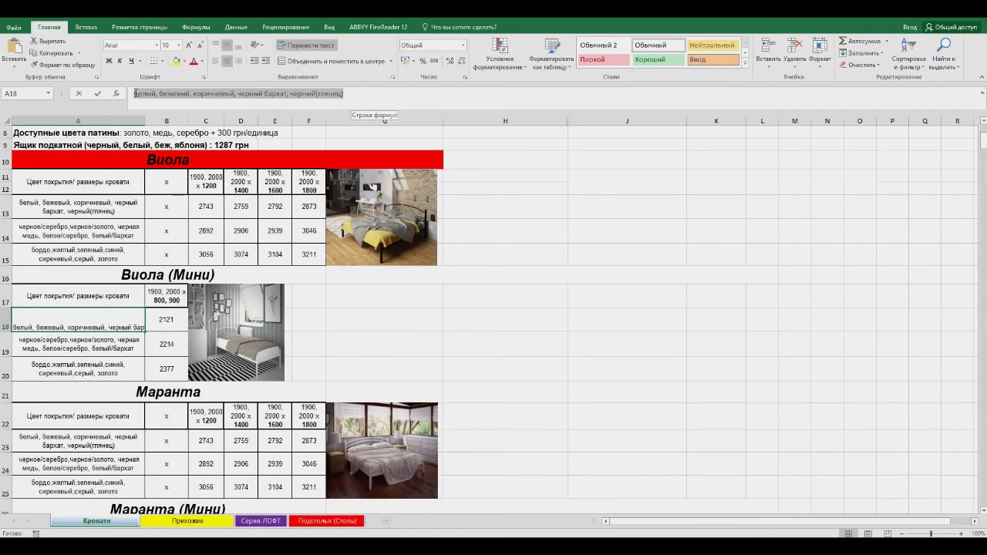
{"action": "key", "text": "Escape"}
{"action": "key", "text": "alt+Tab"}
{"action": "key", "text": "ctrl+v"}
{"action": "key", "text": "ctrl+a"}
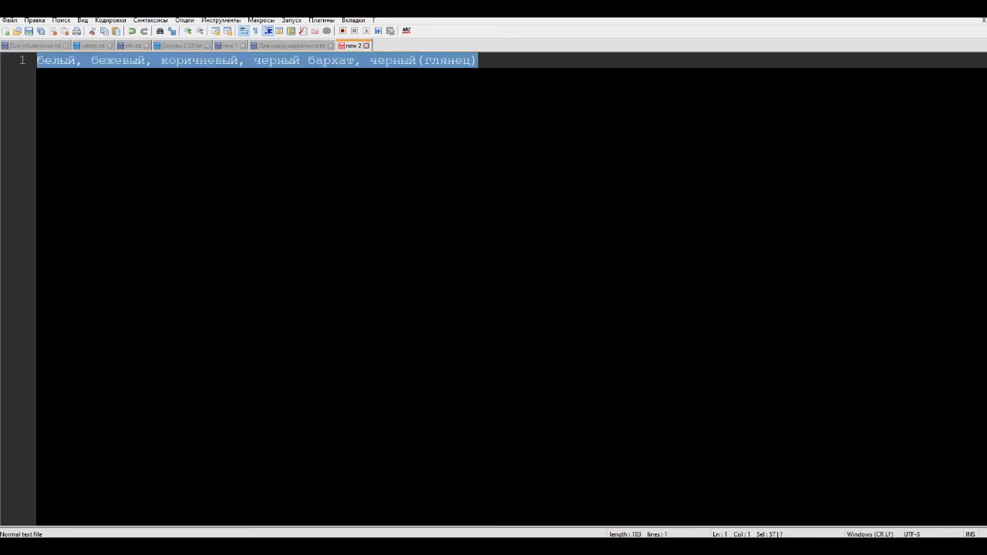
{"action": "key", "text": "alt+Tab"}
{"action": "left_click", "coordinate": [156, 318]}
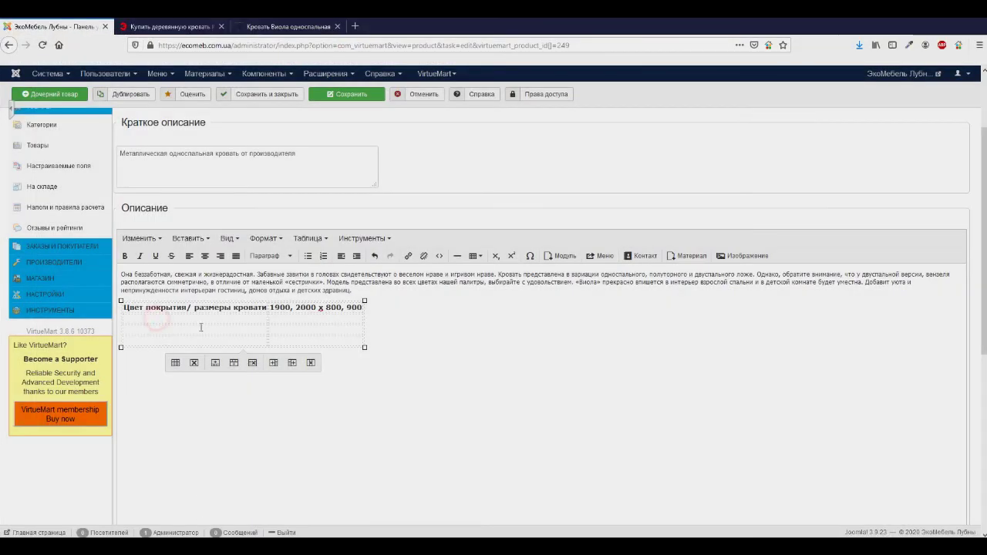
{"action": "key", "text": "ctrl+v"}
- Copy "черное/серебро,черное/золото, черная медь, белое/серебро, белый/бархат" from Excel, remove its leading space in Notepad++, and paste it into the third row's first cell
{"action": "key", "text": "alt+Tab"}
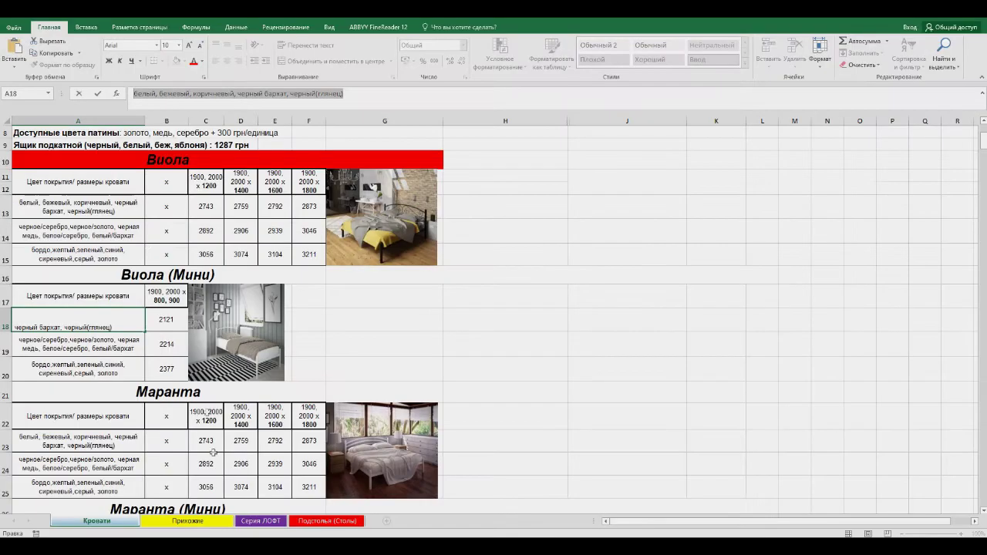
{"action": "left_click", "coordinate": [81, 345]}
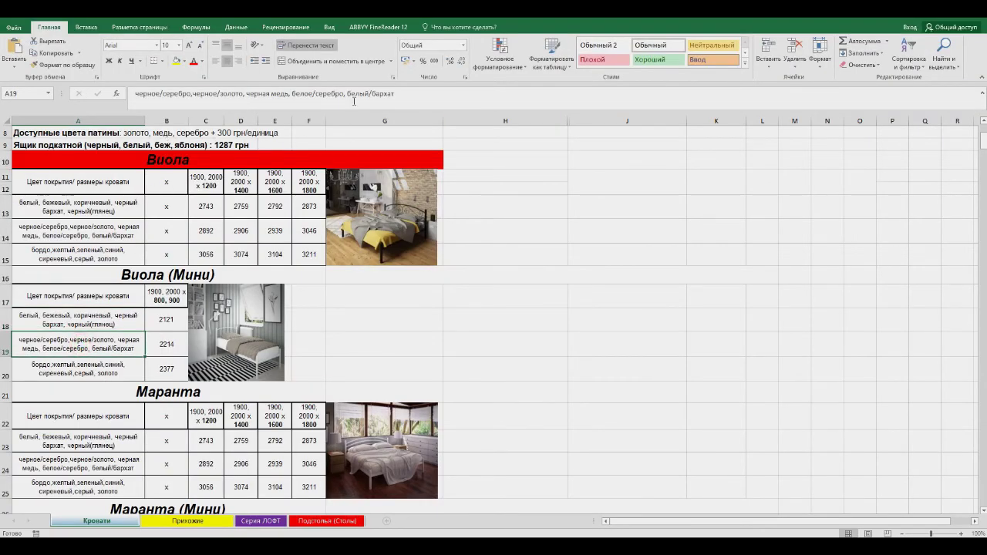
{"action": "left_click_drag", "start_coordinate": [396, 94], "coordinate": [134, 93]}
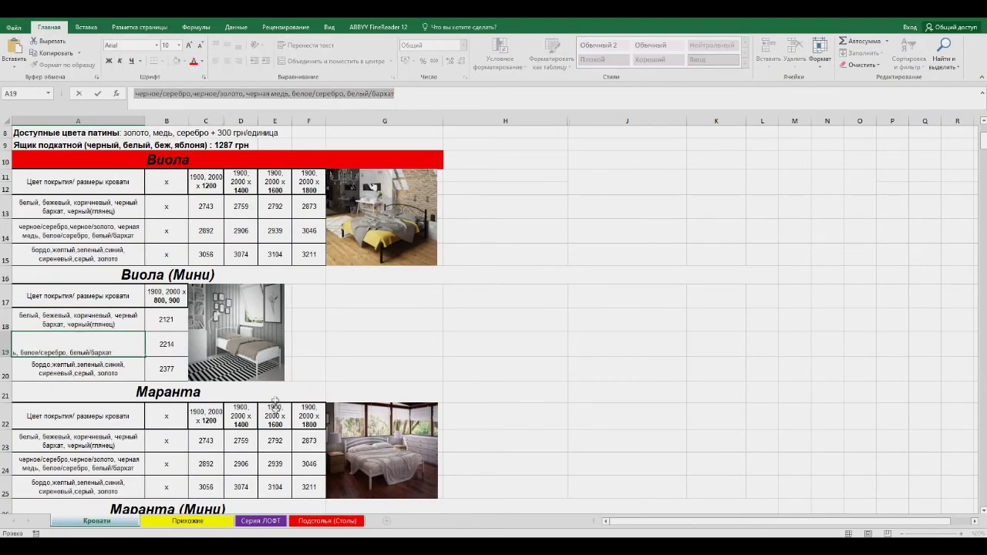
{"action": "key", "text": "ctrl+c"}
{"action": "key", "text": "alt+Tab"}
{"action": "key", "text": "ctrl+v"}
{"action": "key", "text": "ctrl+a"}
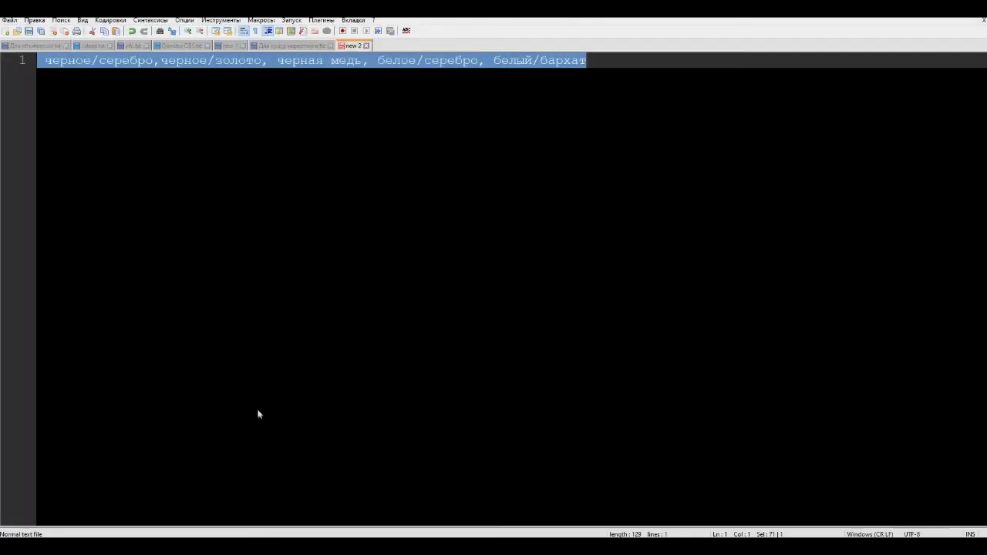
{"action": "left_click", "coordinate": [69, 63]}
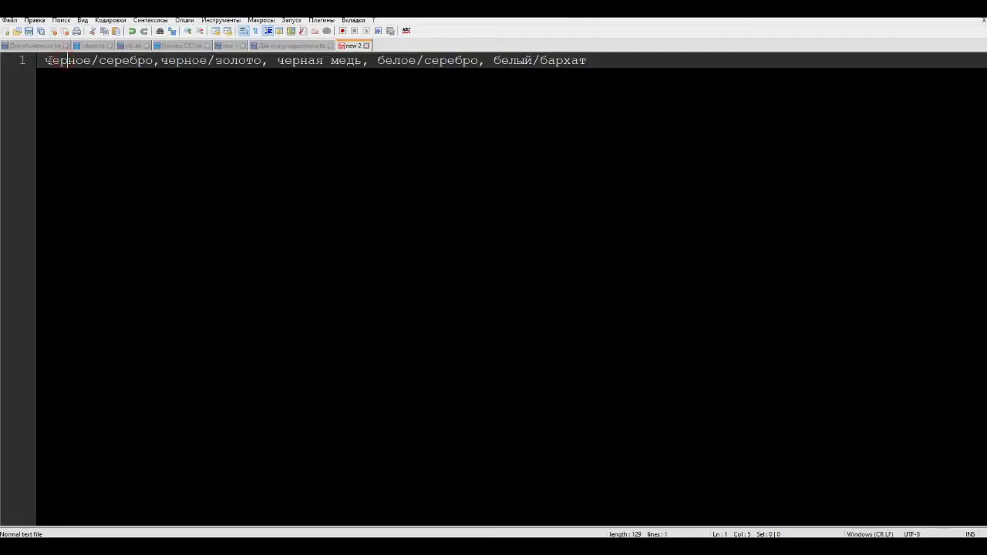
{"action": "key", "text": "BackSpace"}
{"action": "left_click_drag", "start_coordinate": [600, 62], "coordinate": [37, 62]}
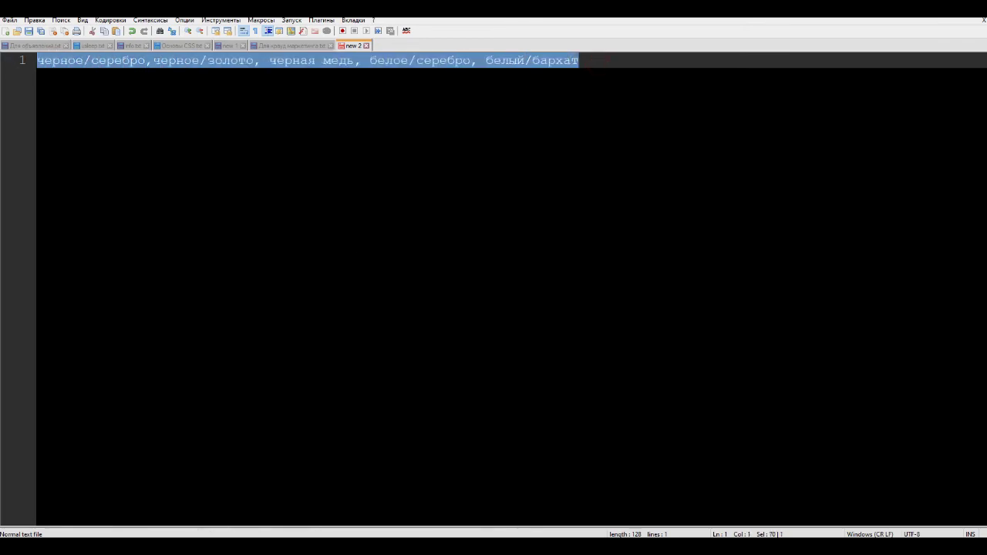
{"action": "key", "text": "alt+Tab"}
{"action": "left_click", "coordinate": [186, 337]}
{"action": "key", "text": "ctrl+v"}
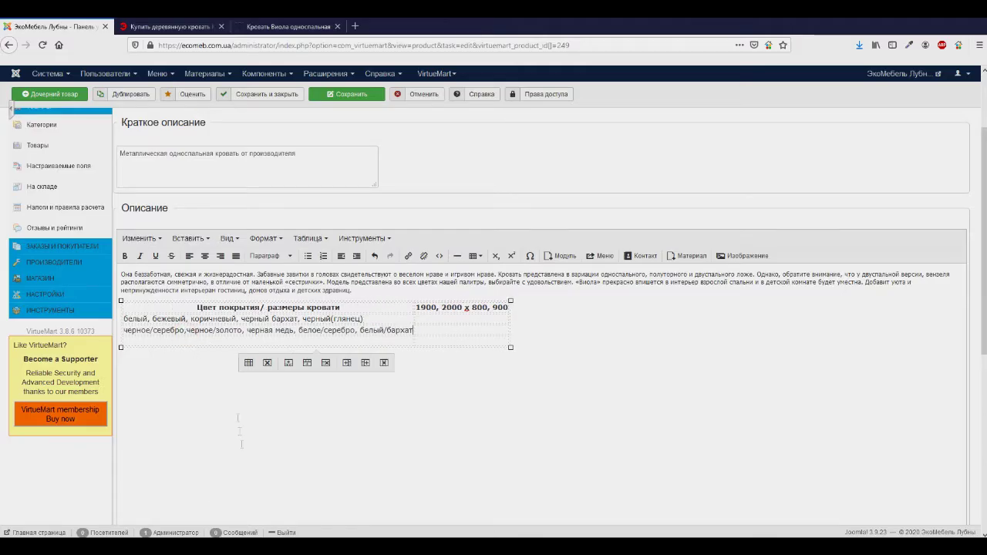
- Copy "бордо,желтый,зеленый,синий, сиреневый,серый, золото" from Excel through Notepad++ into the first cell of the description table's fourth row
{"action": "key", "text": "alt+Tab"}
{"action": "double_click", "coordinate": [98, 373]}
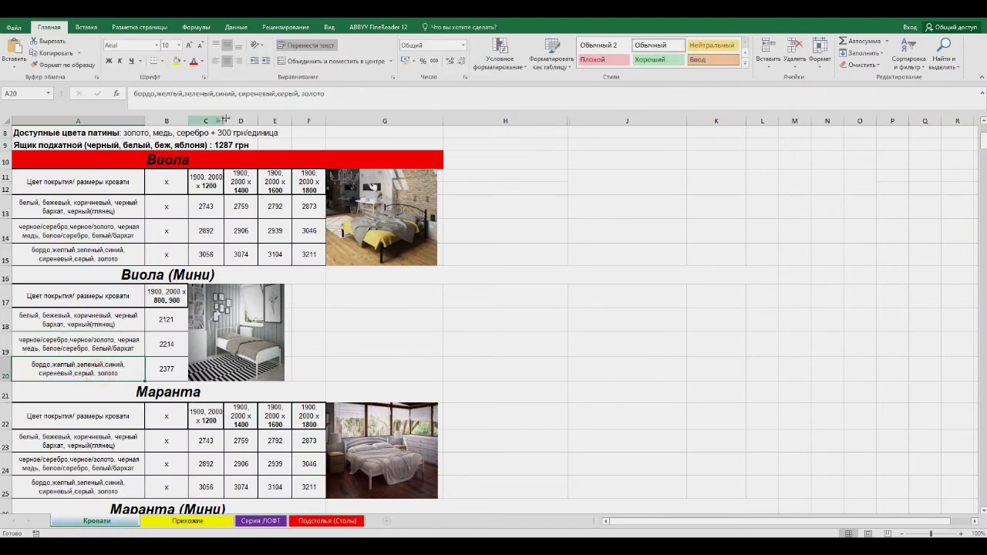
{"action": "left_click_drag", "start_coordinate": [324, 93], "coordinate": [132, 93]}
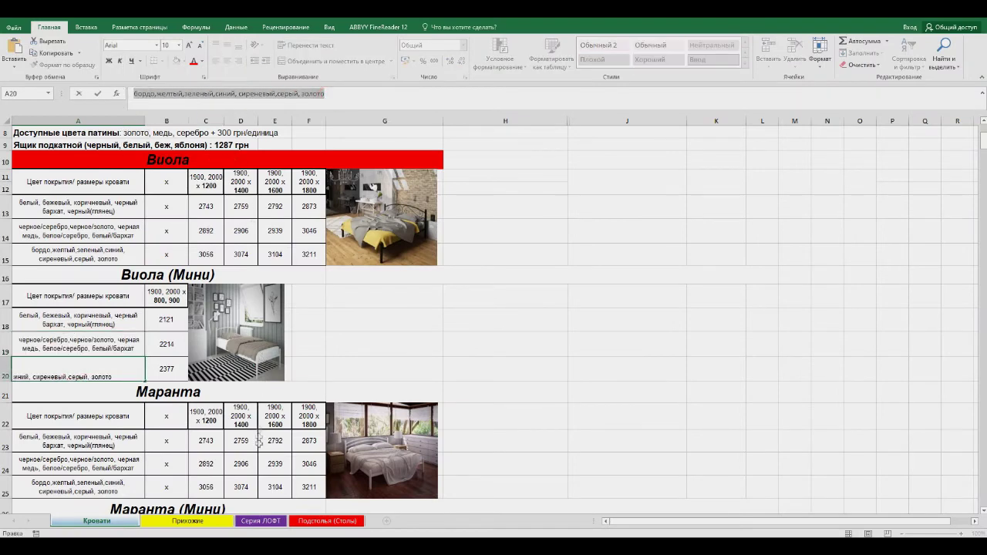
{"action": "key", "text": "ctrl+c"}
{"action": "key", "text": "alt+Tab"}
{"action": "key", "text": "ctrl+v"}
{"action": "key", "text": "ctrl+a"}
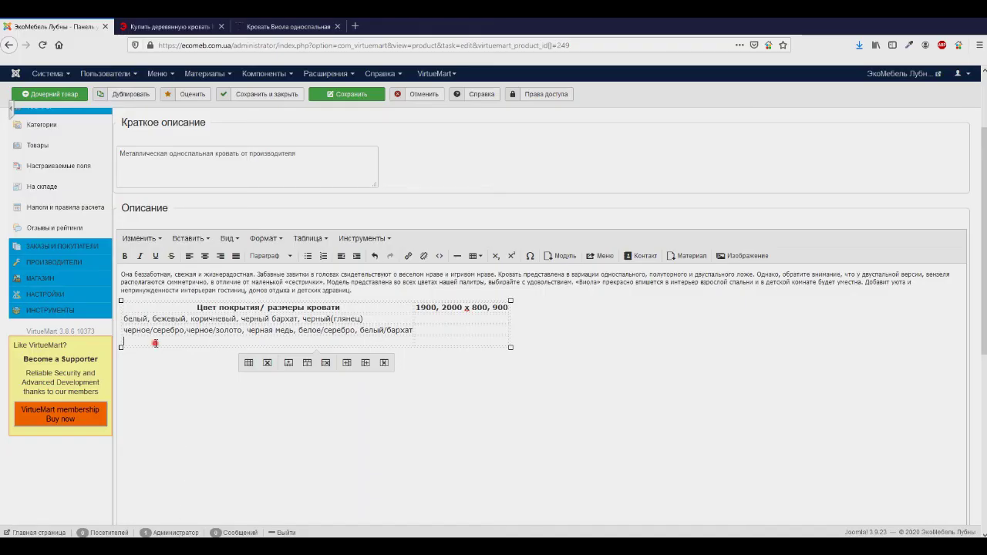
{"action": "key", "text": "ctrl+v"}
- Look up the first Виола (Мини) price in Excel and enter "2121 грн." beside the белый, бежевый colour list in the description table
{"action": "key", "text": "alt+Tab"}
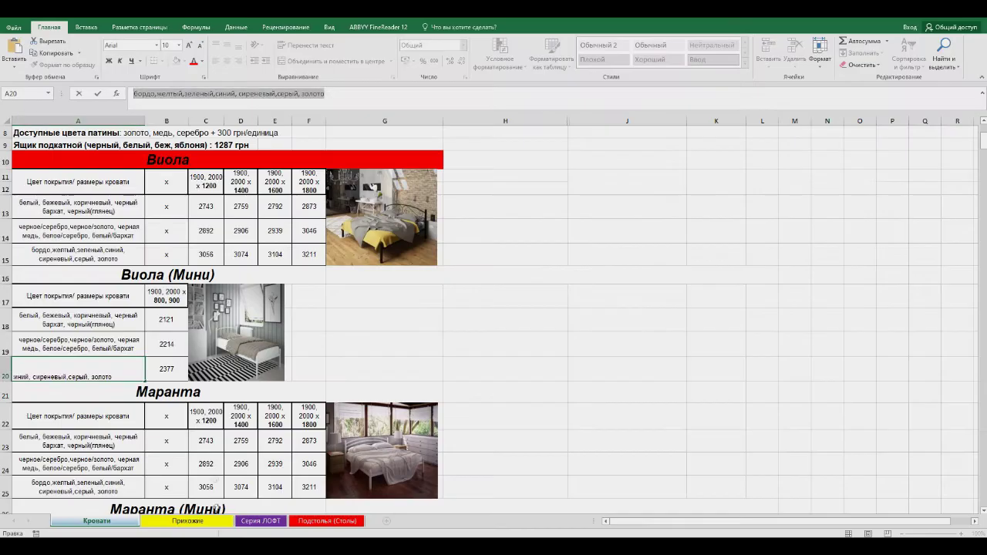
{"action": "left_click", "coordinate": [166, 322]}
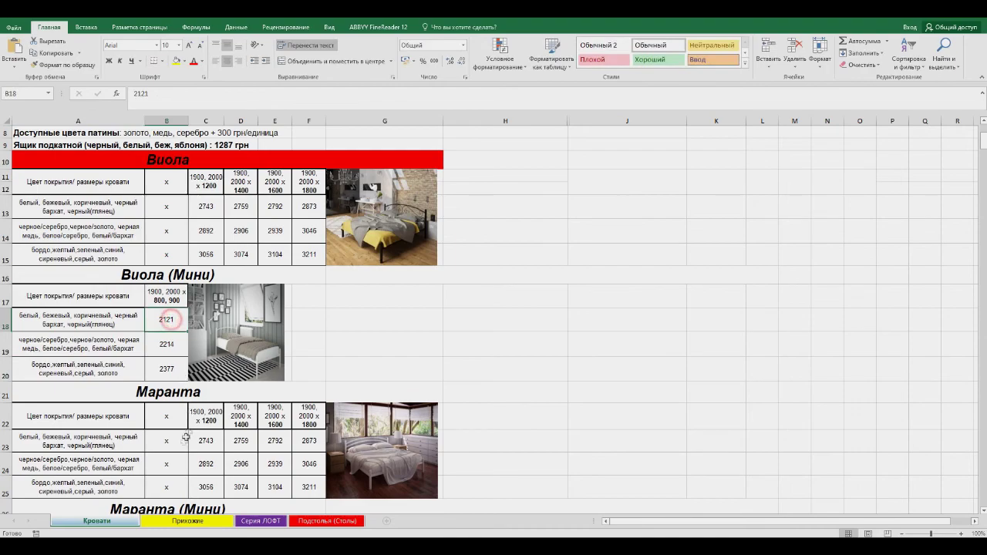
{"action": "key", "text": "alt+Tab"}
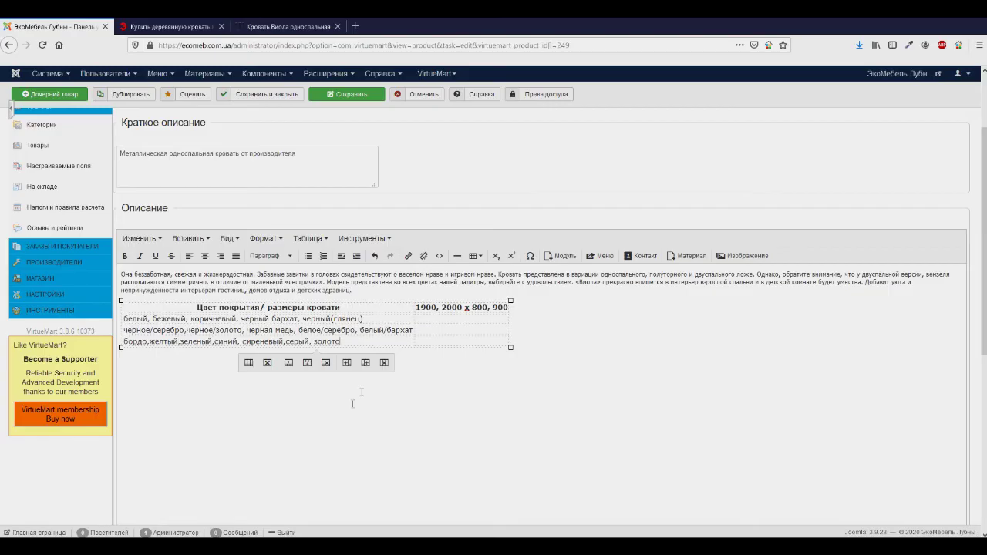
{"action": "left_click", "coordinate": [446, 317]}
- Look up the second Виола (Мини) price in Excel and enter "2214 грн." beside the черное/серебро colour list in the description table
{"action": "key", "text": "alt+Tab"}
{"action": "left_click", "coordinate": [162, 347]}
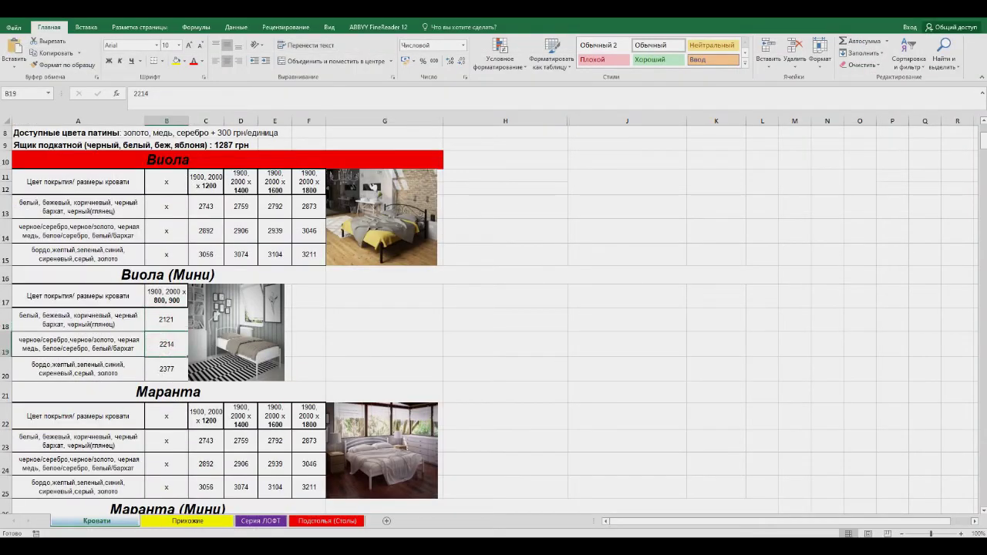
{"action": "key", "text": "alt+Tab"}
{"action": "left_click", "coordinate": [432, 331]}
{"action": "type", "text": "2214 грн."}
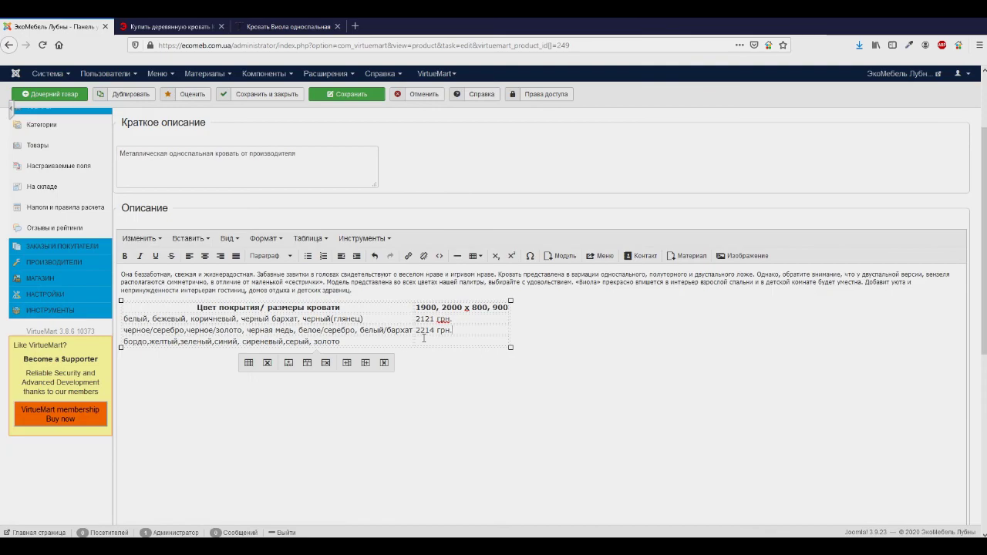
- Look up the third Виола (Мини) price in Excel, enter "2377 грн." beside the бордо, желтый colour list, and save the product
{"action": "key", "text": "alt+Tab"}
{"action": "left_click", "coordinate": [169, 369]}
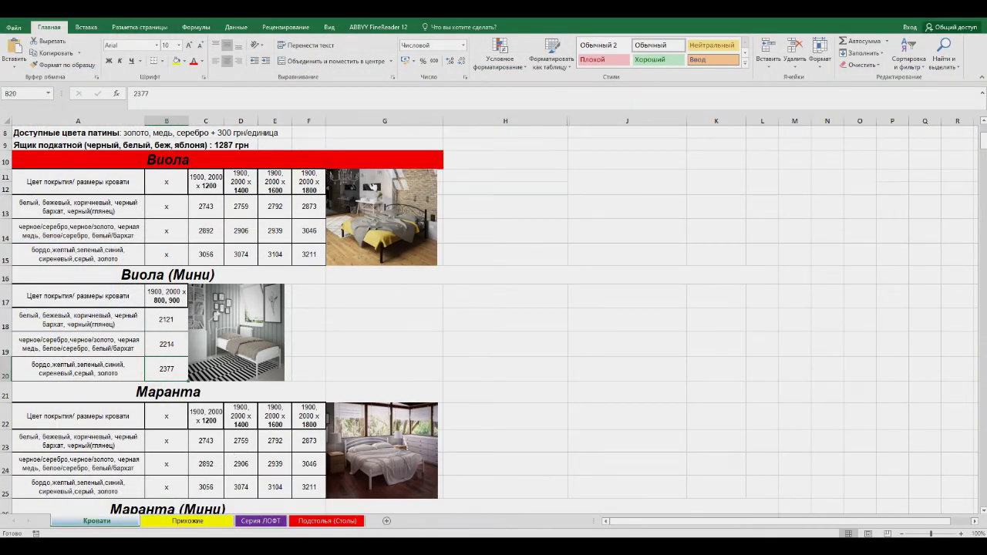
{"action": "key", "text": "alt+Tab"}
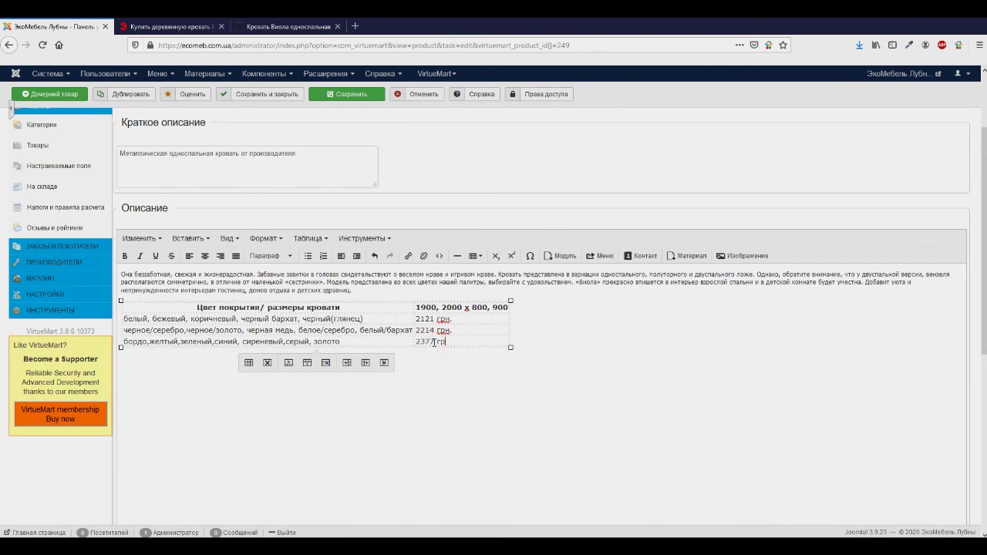
{"action": "left_click", "coordinate": [351, 94]}
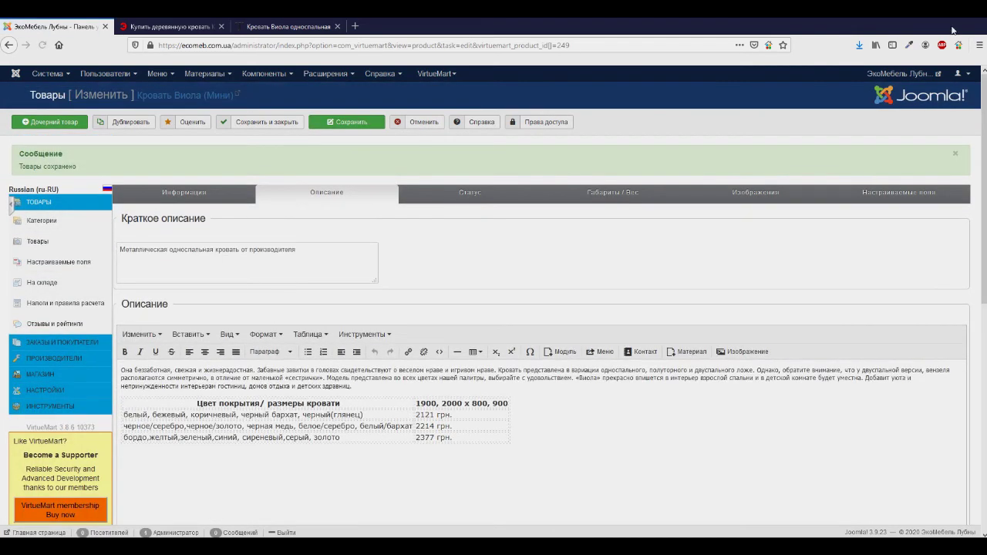
{"action": "key", "text": "ctrl+shift+p"}
{"action": "left_click_drag", "start_coordinate": [398, 230], "coordinate": [354, 142]}
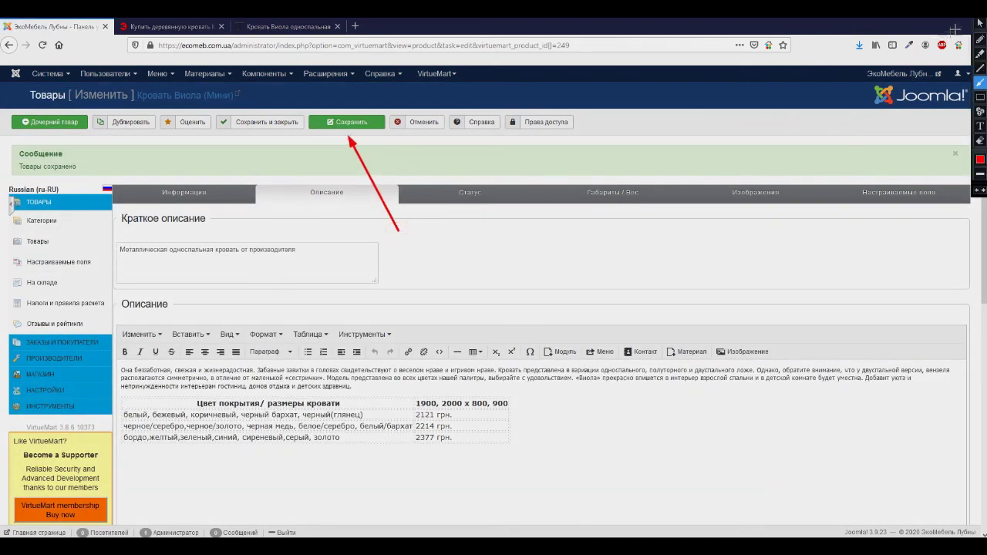
{"action": "key", "text": "ctrl+shift+p"}
- Open Кровать Виола (Мини) from the Металлические кровати category on the storefront and check the price table in its description
{"action": "left_click", "coordinate": [170, 26]}
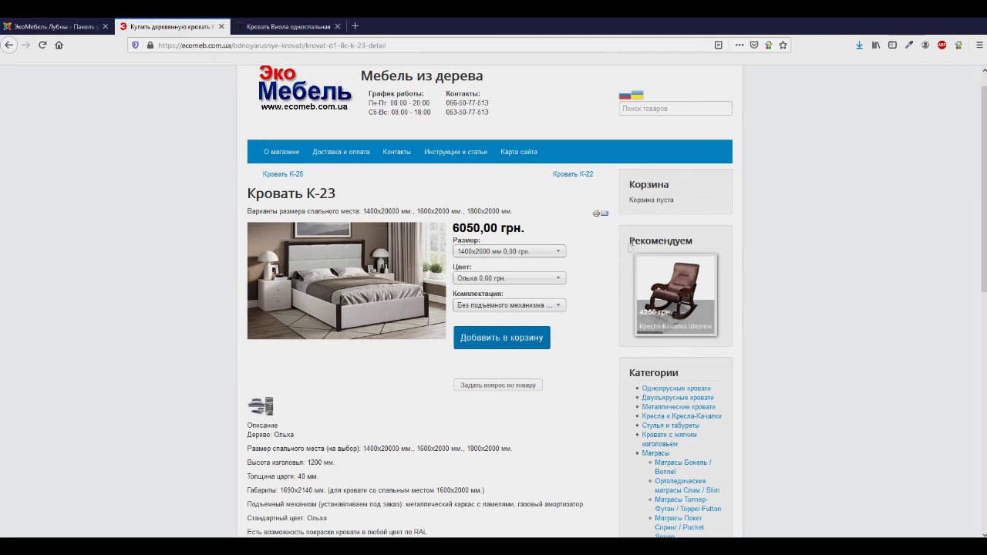
{"action": "left_click", "coordinate": [279, 151]}
{"action": "left_click", "coordinate": [291, 108]}
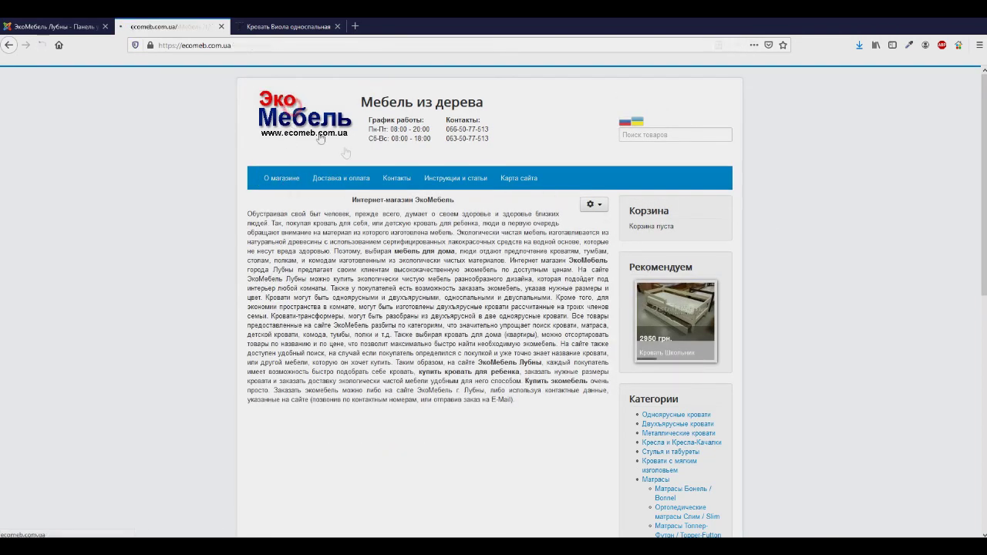
{"action": "left_click", "coordinate": [545, 216]}
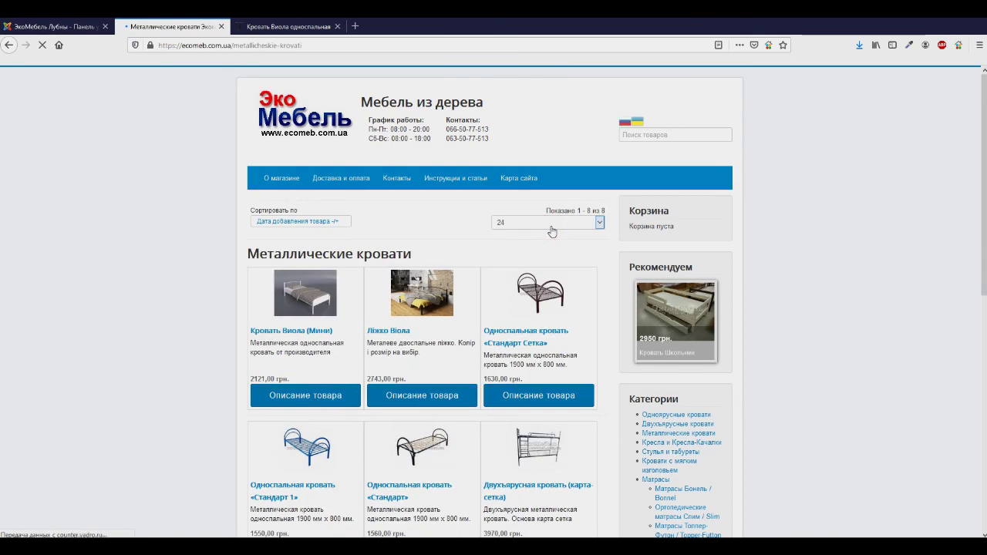
{"action": "left_click", "coordinate": [295, 301]}
{"action": "scroll", "coordinate": [456, 282], "scroll_direction": "down", "scroll_amount": 3}
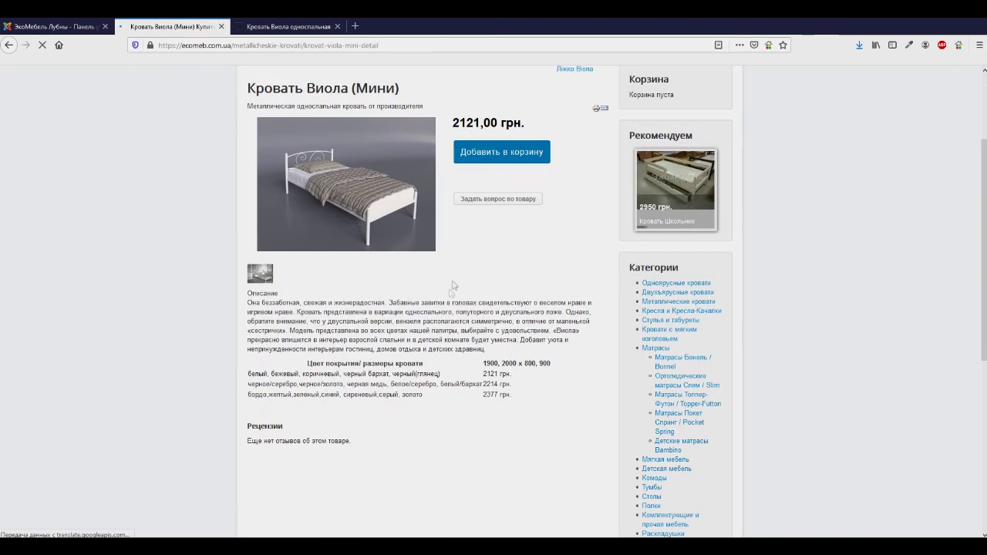
{"action": "left_click_drag", "start_coordinate": [108, 445], "coordinate": [267, 390]}
{"action": "left_click_drag", "start_coordinate": [532, 472], "coordinate": [423, 369]}
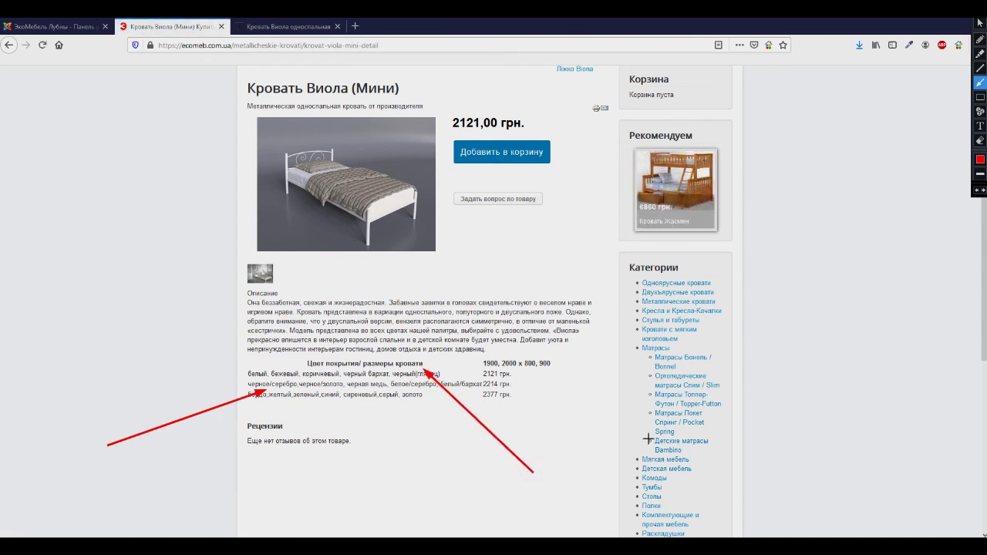
{"action": "left_click_drag", "start_coordinate": [588, 444], "coordinate": [508, 375]}
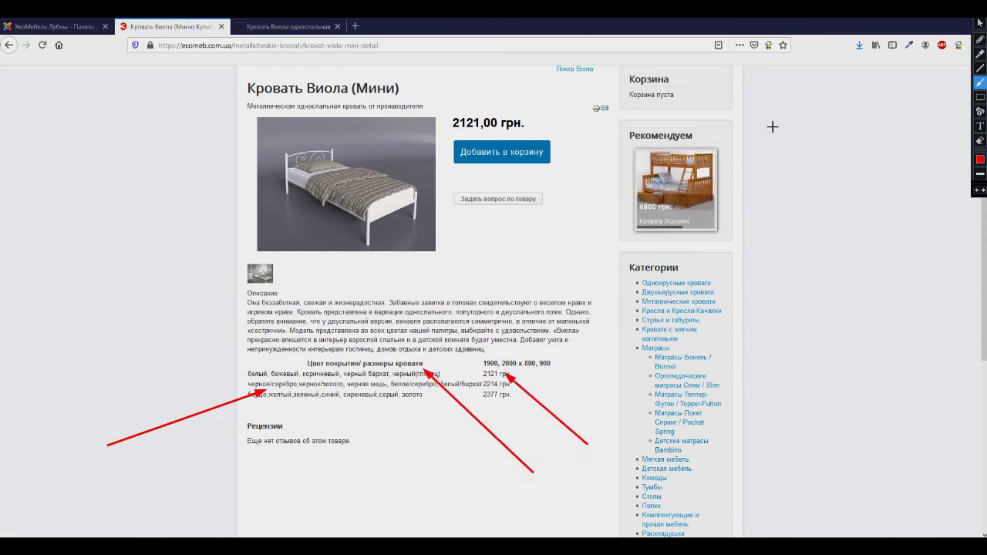
{"action": "key", "text": "Escape"}
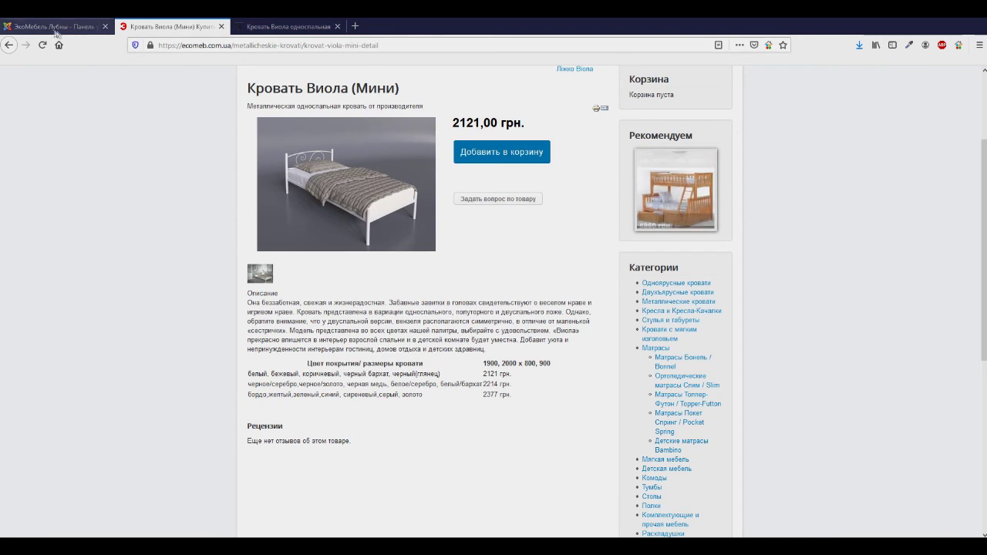
- Set the border of the price table in the Кровать Виола (Мини) description to 1 and save the product
{"action": "left_click", "coordinate": [58, 26]}
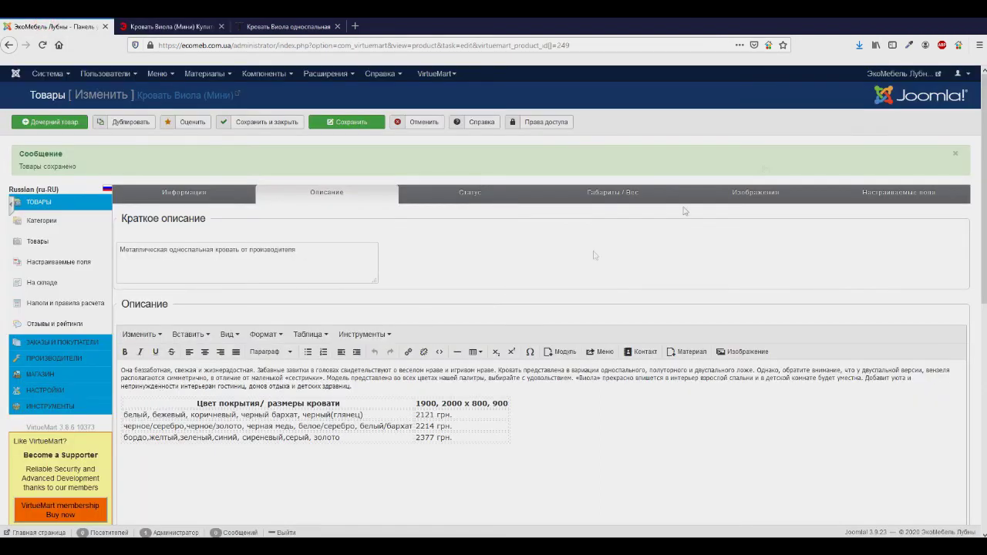
{"action": "key", "text": "ctrl+shift+a"}
{"action": "left_click_drag", "start_coordinate": [304, 486], "coordinate": [203, 398]}
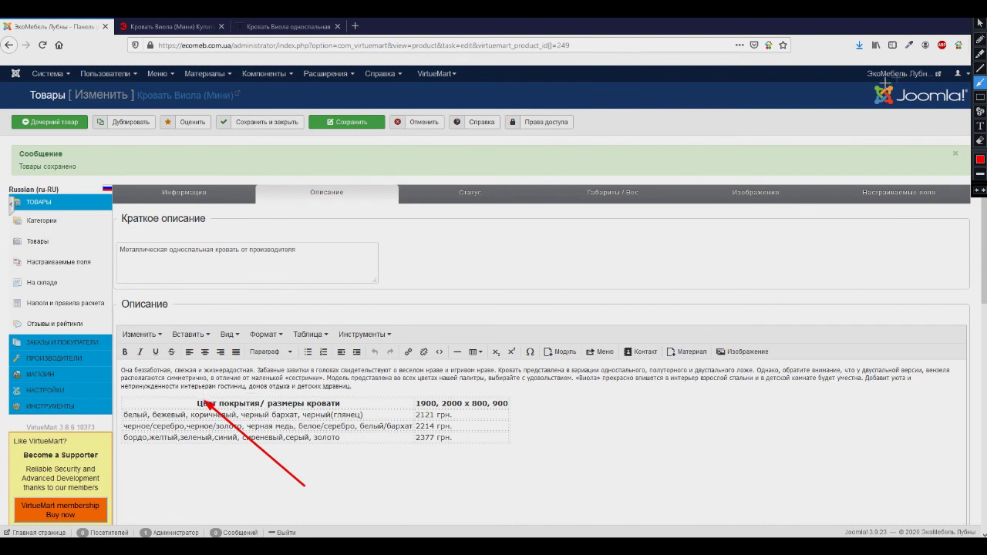
{"action": "key", "text": "Escape"}
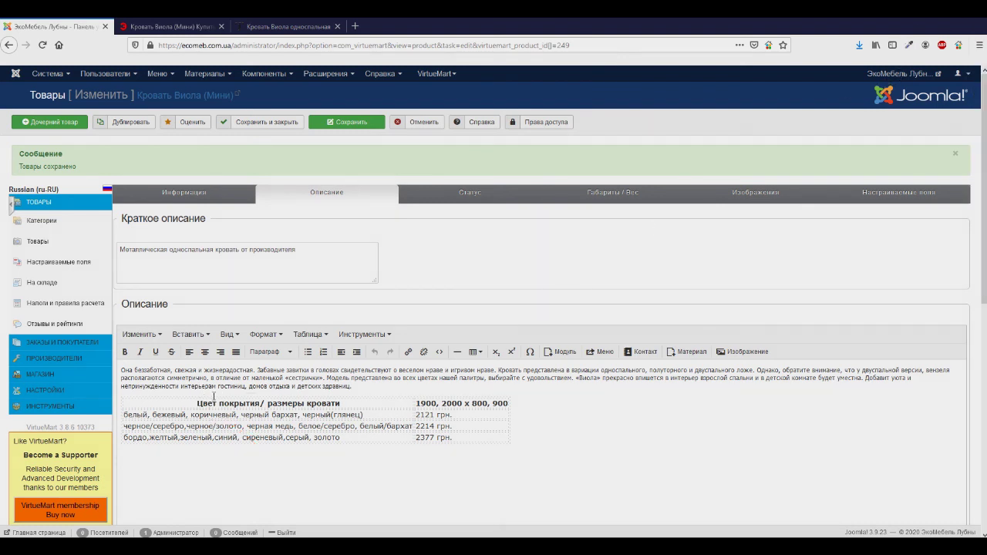
{"action": "left_click", "coordinate": [213, 397]}
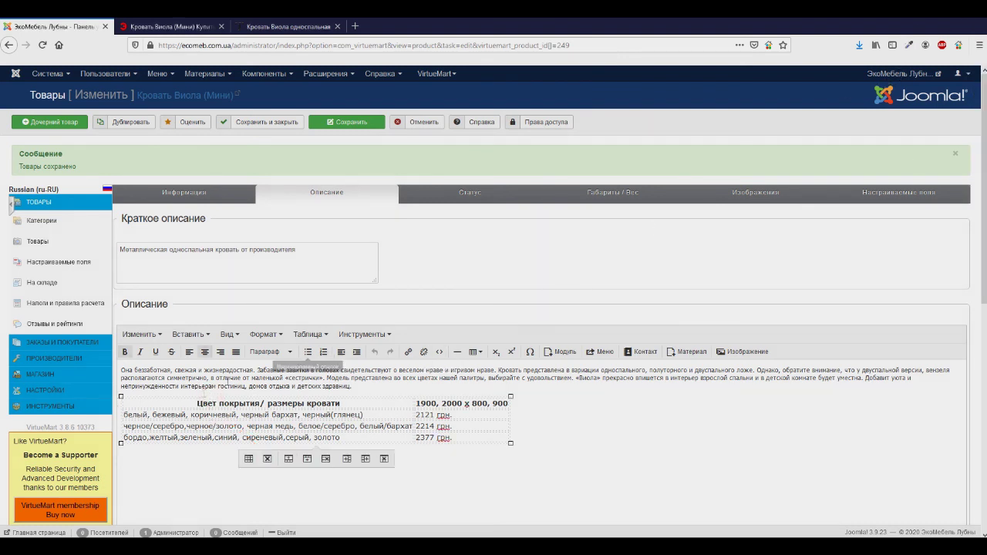
{"action": "left_click", "coordinate": [249, 459]}
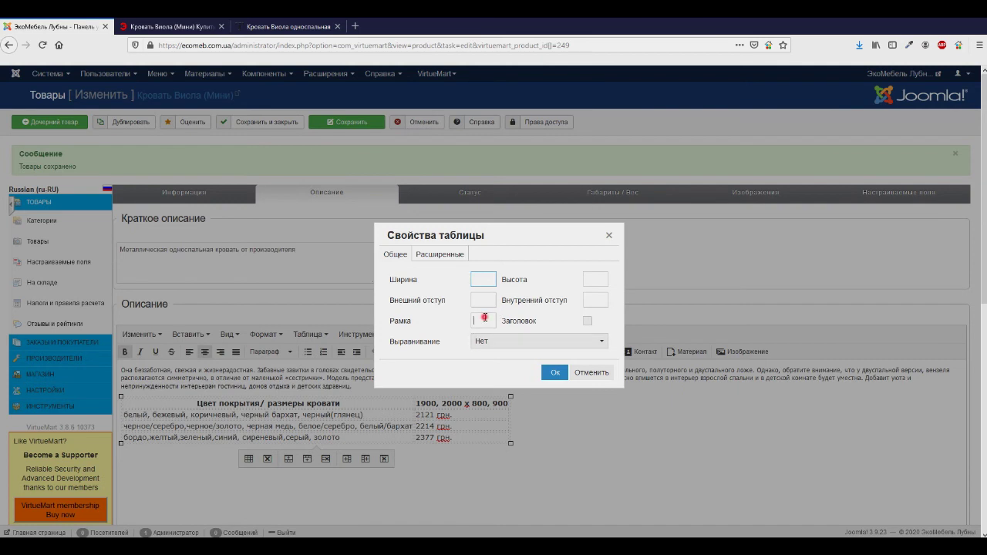
{"action": "left_click", "coordinate": [483, 321]}
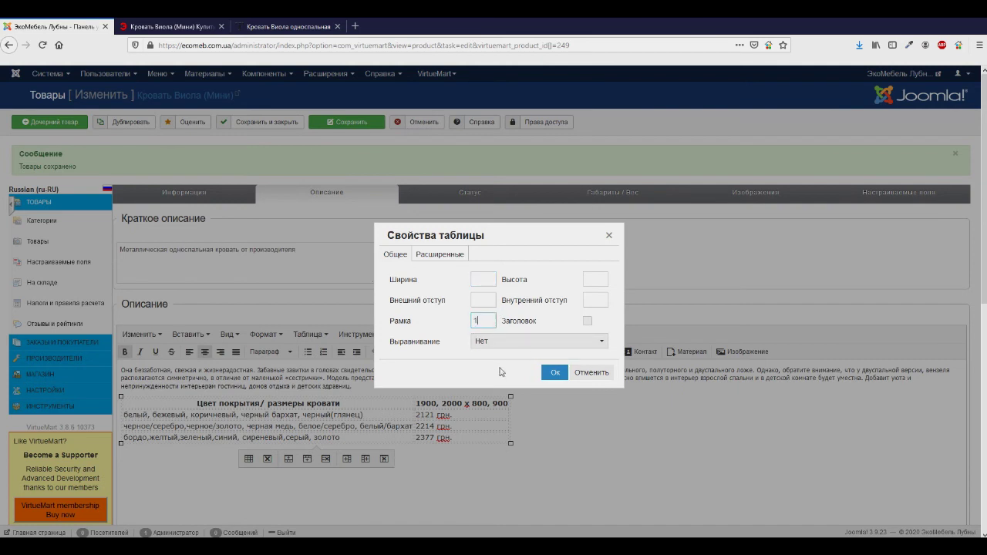
{"action": "left_click", "coordinate": [554, 373]}
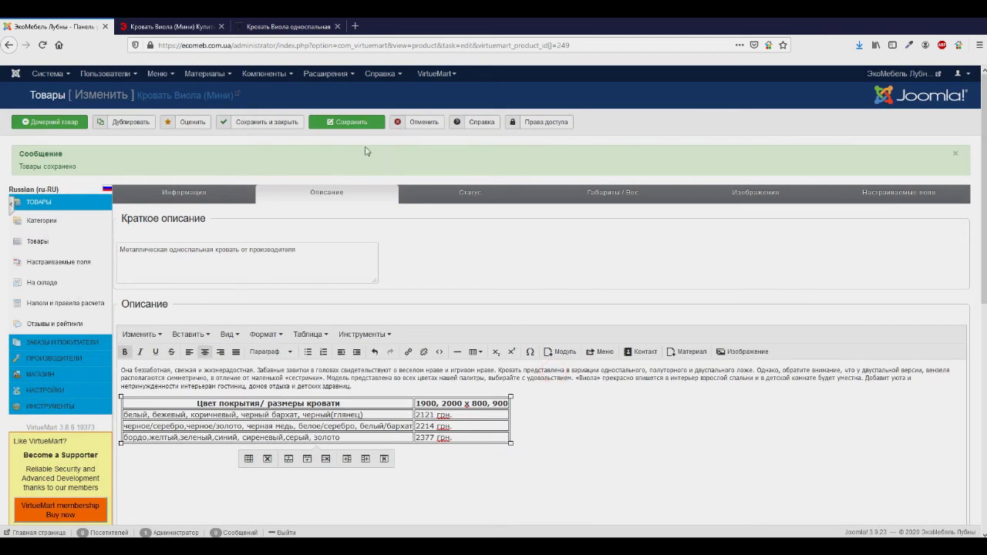
{"action": "left_click", "coordinate": [351, 122]}
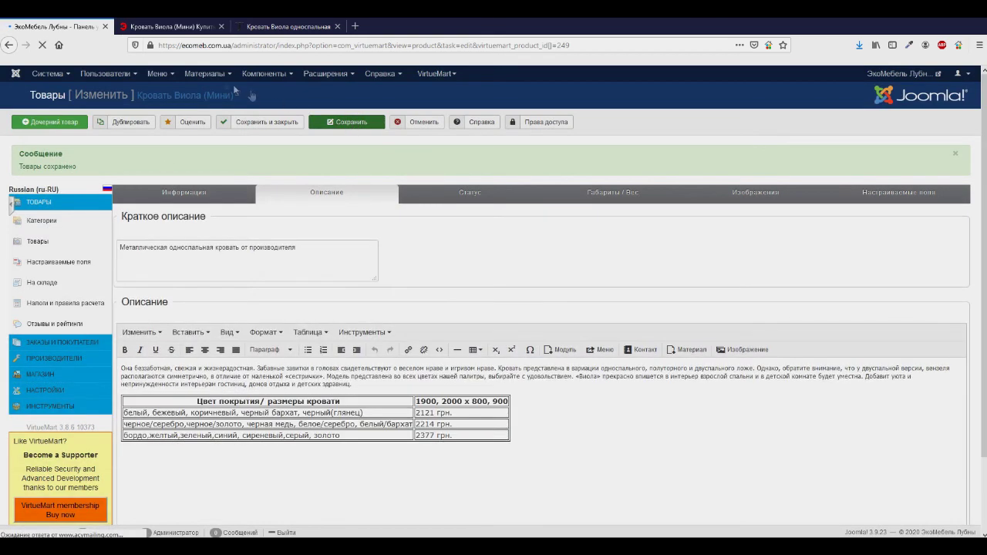
- Reload the Кровать Виола (Мини) storefront page and check the borders of the price table in its description
{"action": "left_click", "coordinate": [185, 26]}
{"action": "left_click", "coordinate": [41, 45]}
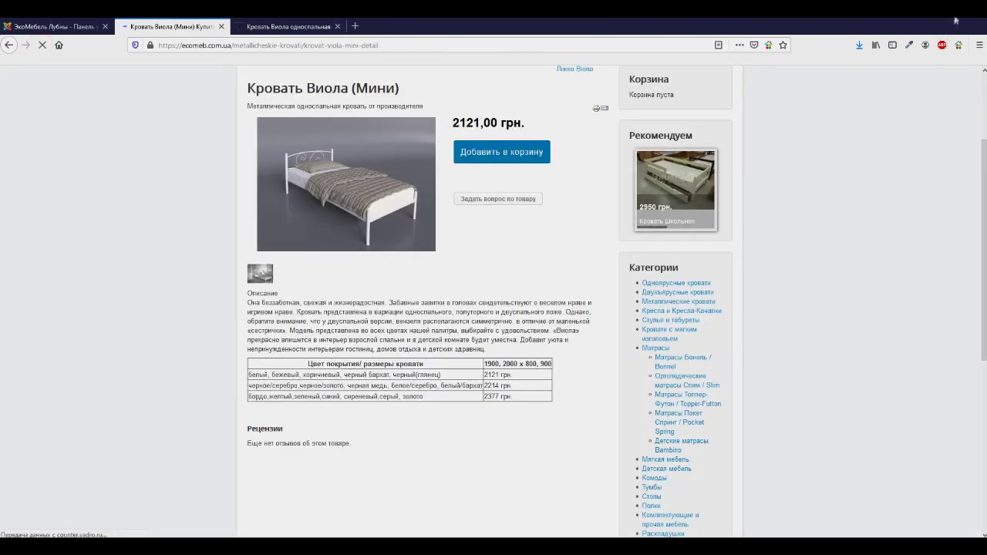
{"action": "left_click_drag", "start_coordinate": [561, 486], "coordinate": [441, 398]}
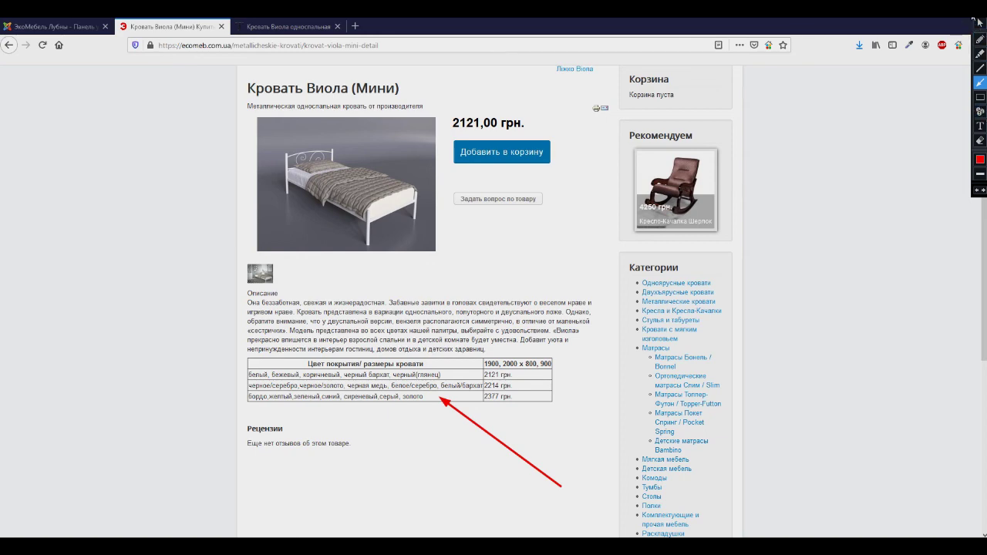
{"action": "key", "text": "ctrl+shift+h"}
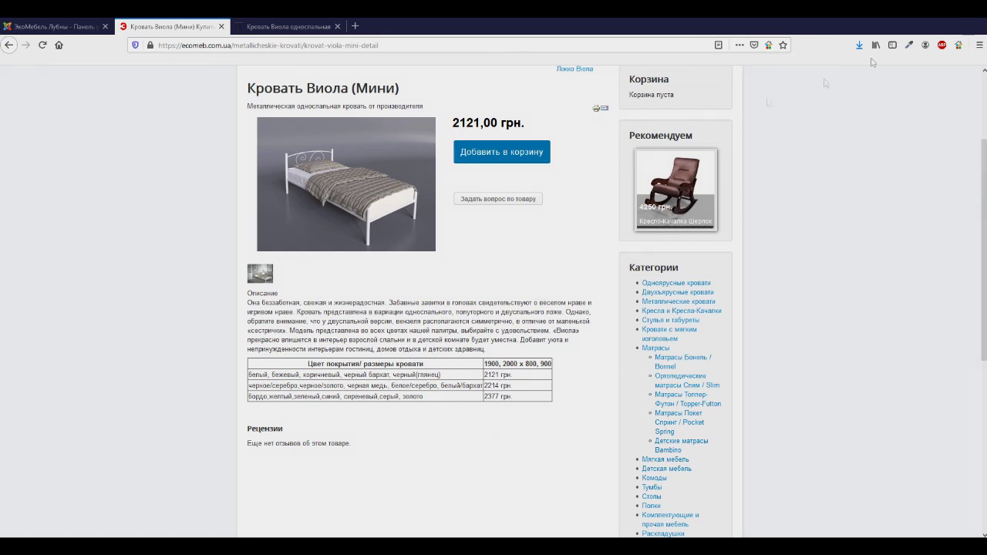
{"action": "scroll", "coordinate": [92, 320], "scroll_direction": "up", "scroll_amount": 3}
{"action": "scroll", "coordinate": [92, 319], "scroll_direction": "down", "scroll_amount": 3}
{"action": "scroll", "coordinate": [275, 388], "scroll_direction": "down", "scroll_amount": 3}
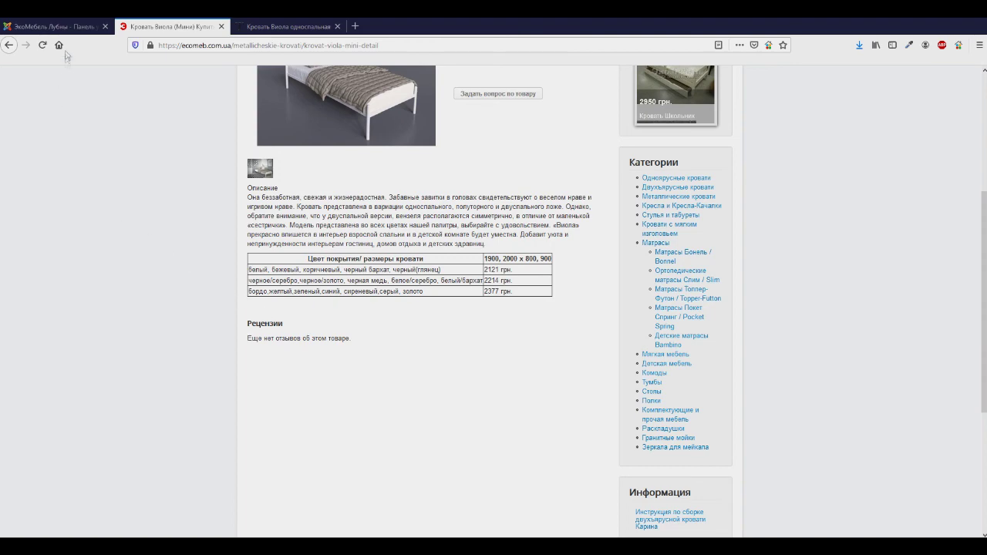
- Look through the product's editing sections in the admin area, from Информация to Настраиваемые поля
{"action": "left_click", "coordinate": [58, 26]}
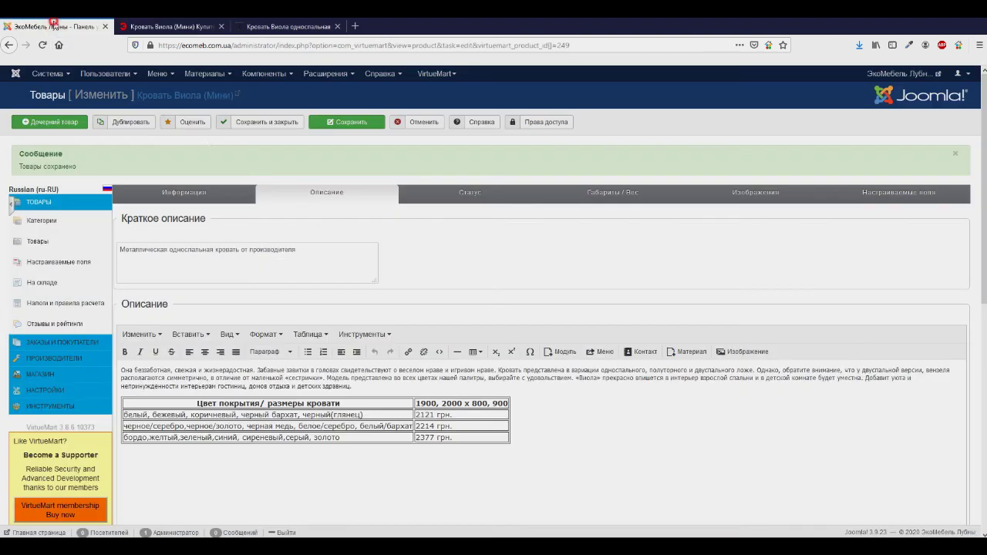
{"action": "left_click", "coordinate": [183, 200]}
{"action": "left_click", "coordinate": [296, 202]}
{"action": "left_click", "coordinate": [482, 199]}
{"action": "left_click", "coordinate": [595, 198]}
{"action": "left_click", "coordinate": [764, 193]}
{"action": "left_click", "coordinate": [874, 194]}
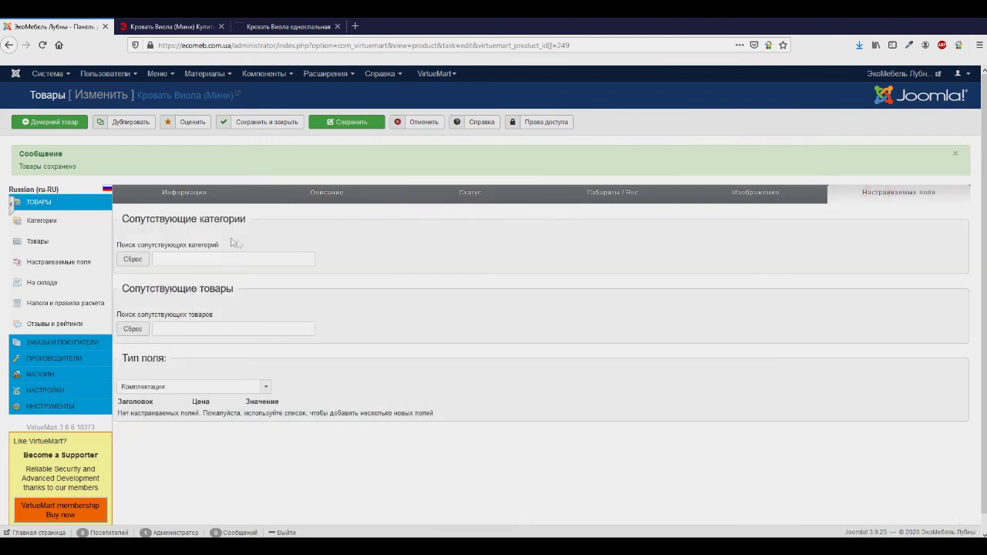
{"action": "left_click", "coordinate": [182, 192]}
{"action": "left_click", "coordinate": [162, 27]}
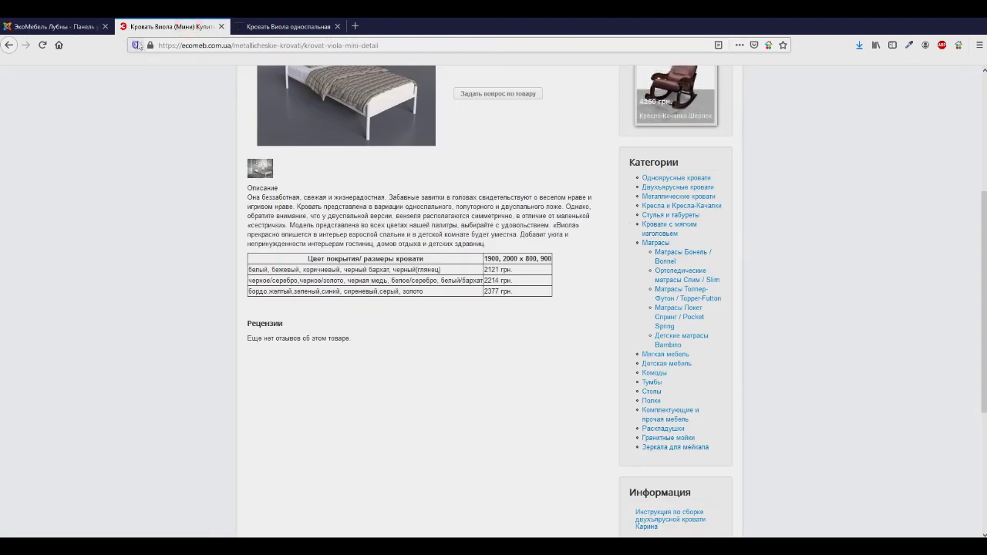
{"action": "left_click", "coordinate": [62, 27]}
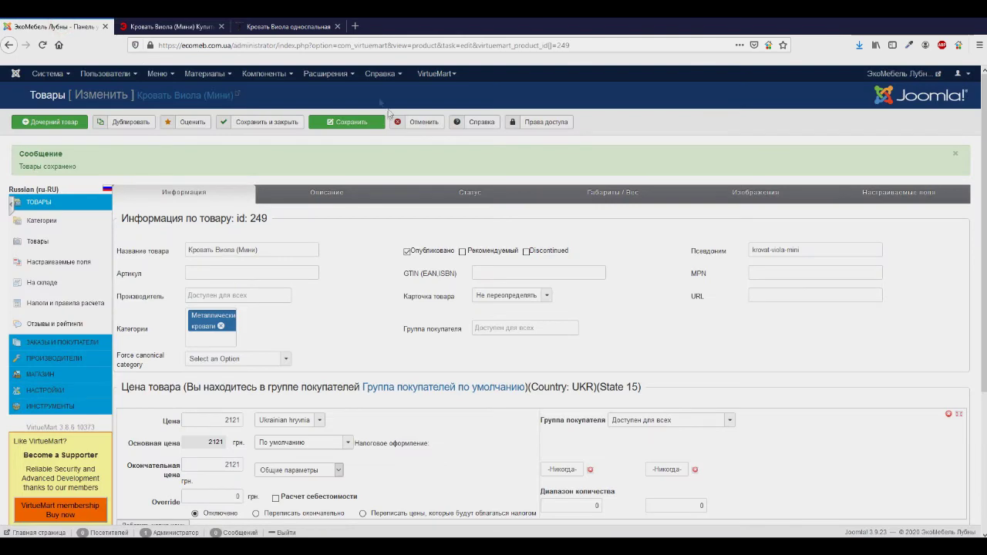
- Open Двухъярусная кровать Кай from the Двухъярусные кровати category on the storefront and examine its Размер options
{"action": "left_click", "coordinate": [143, 26]}
{"action": "scroll", "coordinate": [351, 157], "scroll_direction": "up", "scroll_amount": 2}
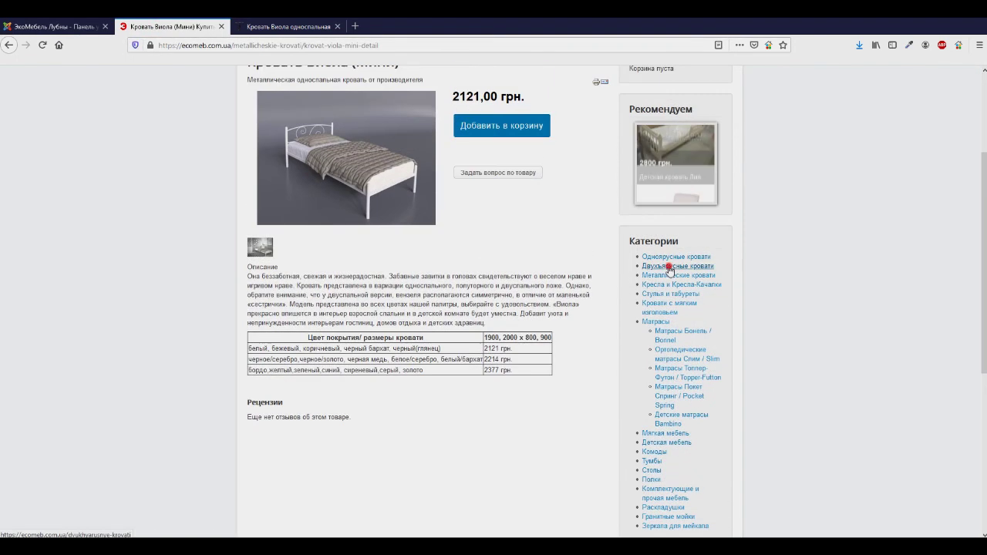
{"action": "left_click", "coordinate": [665, 262]}
{"action": "left_click", "coordinate": [305, 293]}
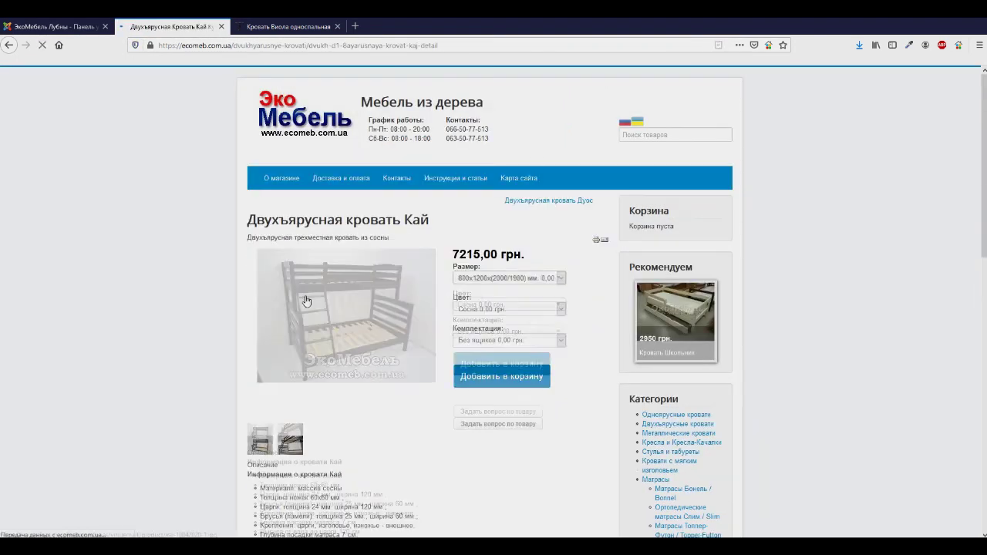
{"action": "left_click", "coordinate": [553, 280]}
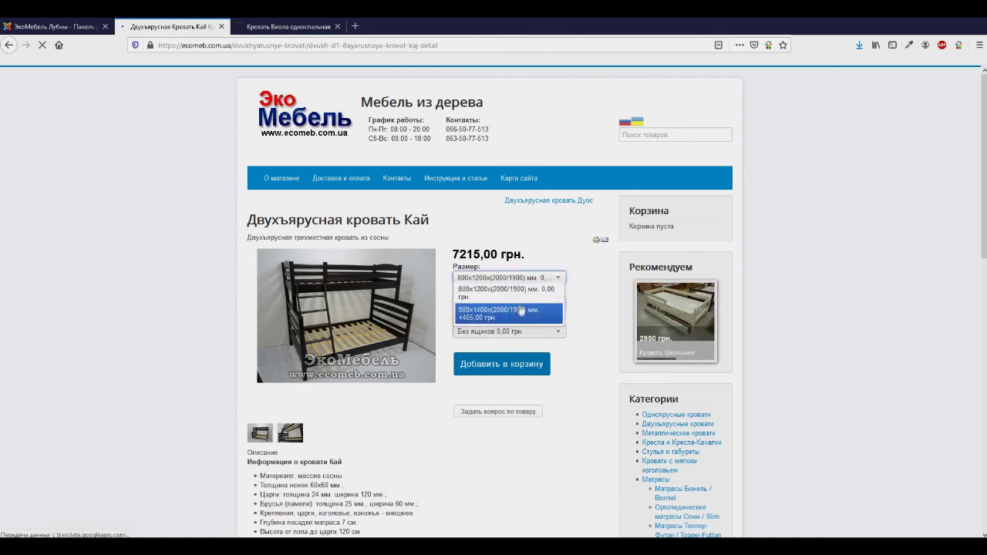
- Reopen Кровать Виола (Мини) on the storefront and point an arrow at the size heading of its price table
{"action": "left_click", "coordinate": [270, 120]}
{"action": "left_click", "coordinate": [554, 262]}
{"action": "left_click", "coordinate": [301, 301]}
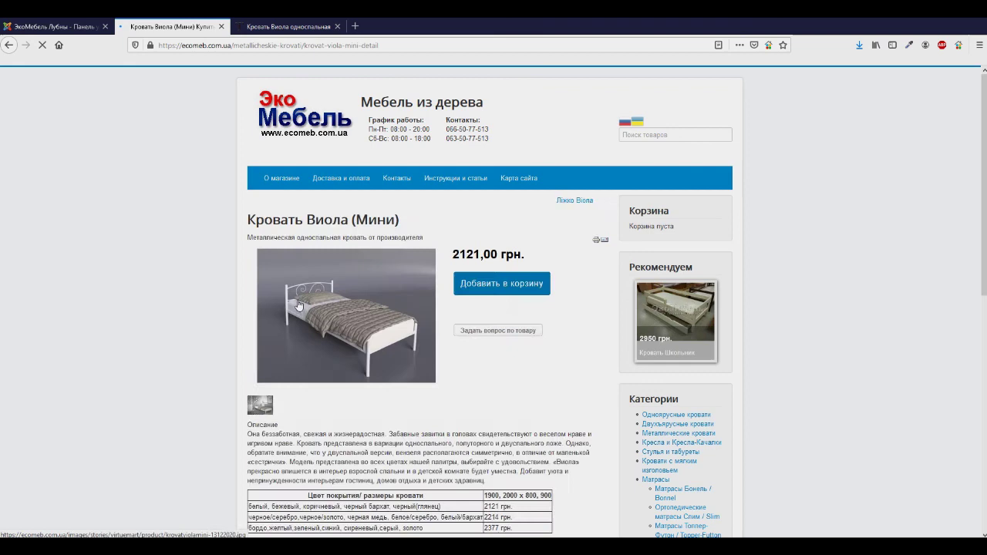
{"action": "scroll", "coordinate": [456, 366], "scroll_direction": "down", "scroll_amount": 3}
{"action": "key", "text": "ctrl+shift+d"}
{"action": "left_click_drag", "start_coordinate": [639, 453], "coordinate": [496, 348]}
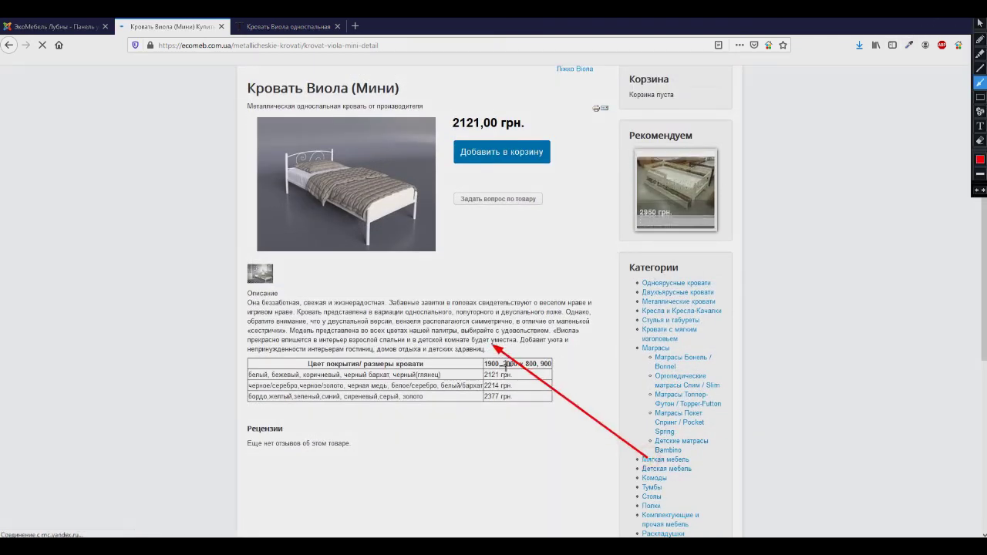